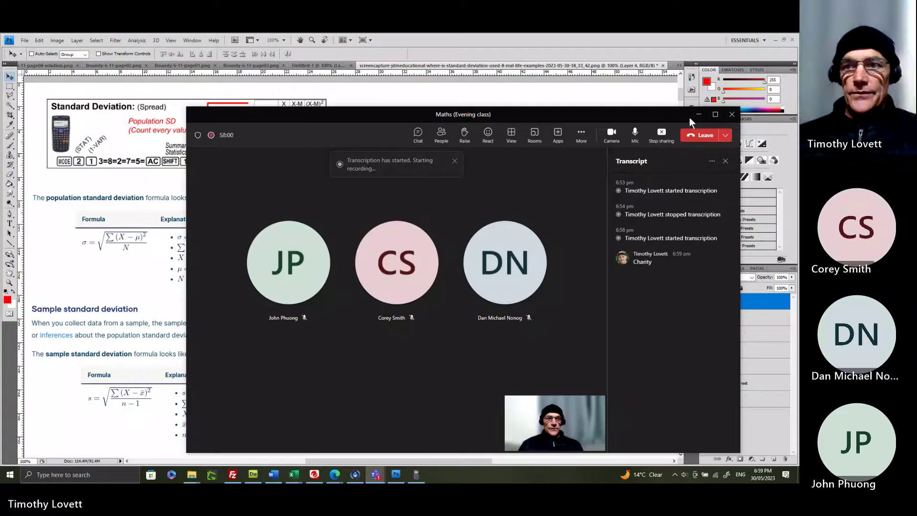
Step: Minimise the Zoom meeting window so the standard deviation notes document is visible
left_click(697, 115)
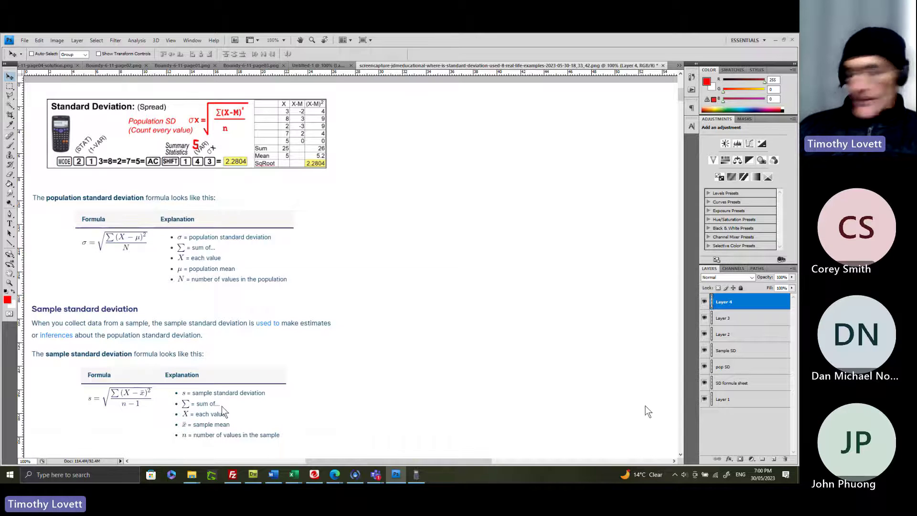
Step: Open the fx-82ES calculator emulator and place it beside the Photoshop notes
left_click(417, 474)
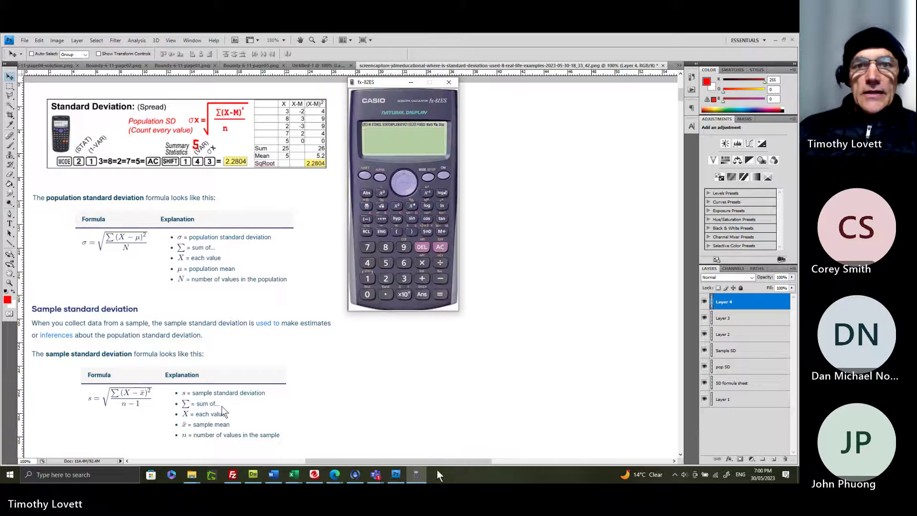
left_click_drag(389, 80, 411, 122)
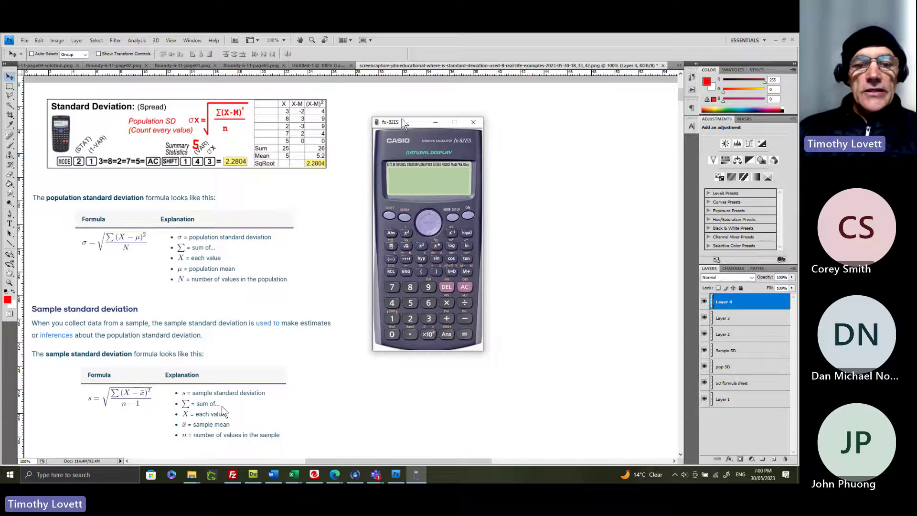
left_click(334, 475)
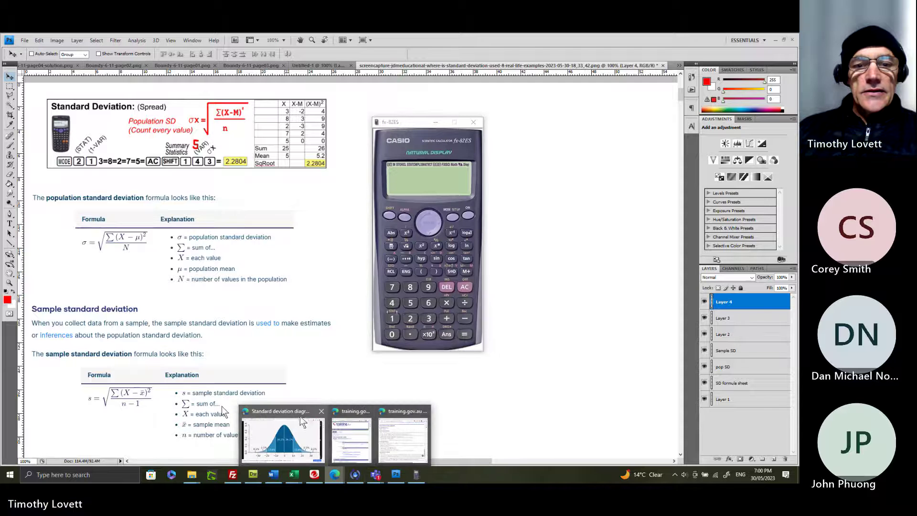
left_click(642, 225)
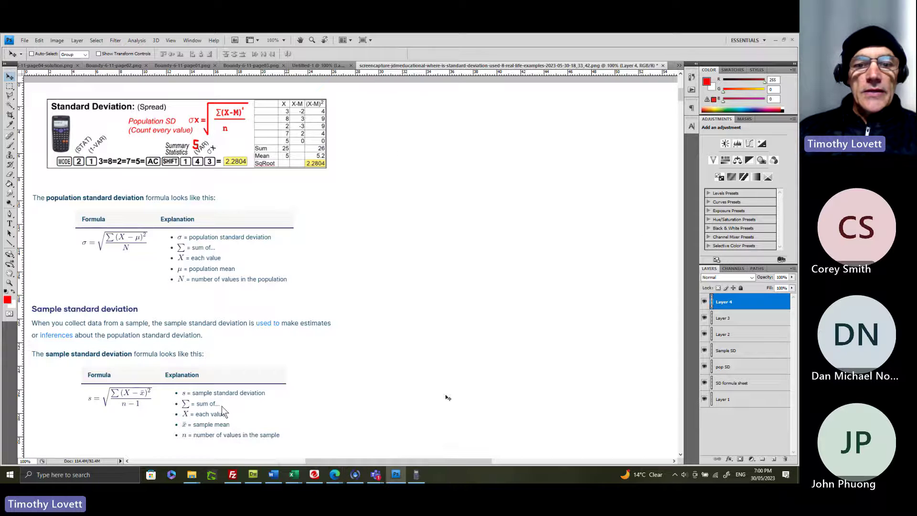
left_click(417, 475)
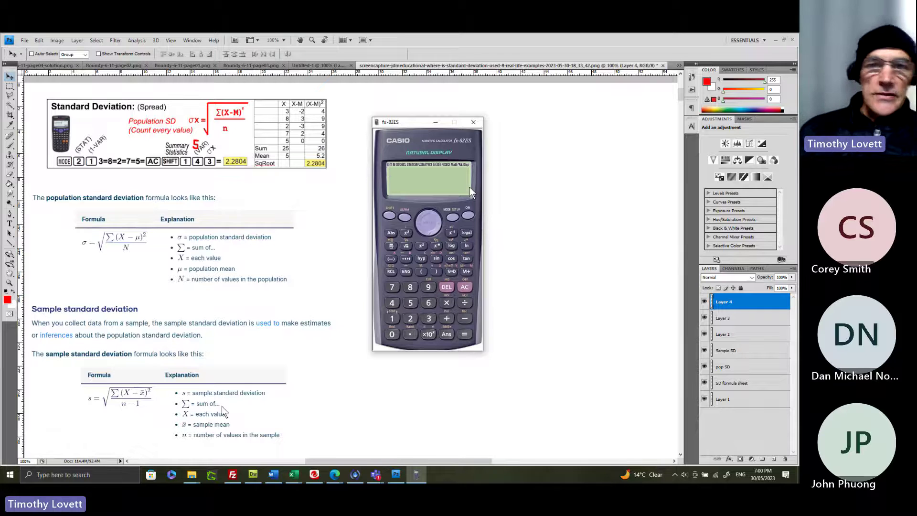
Step: Switch the calculator to single-variable (1-VAR) statistics mode
left_click(452, 219)
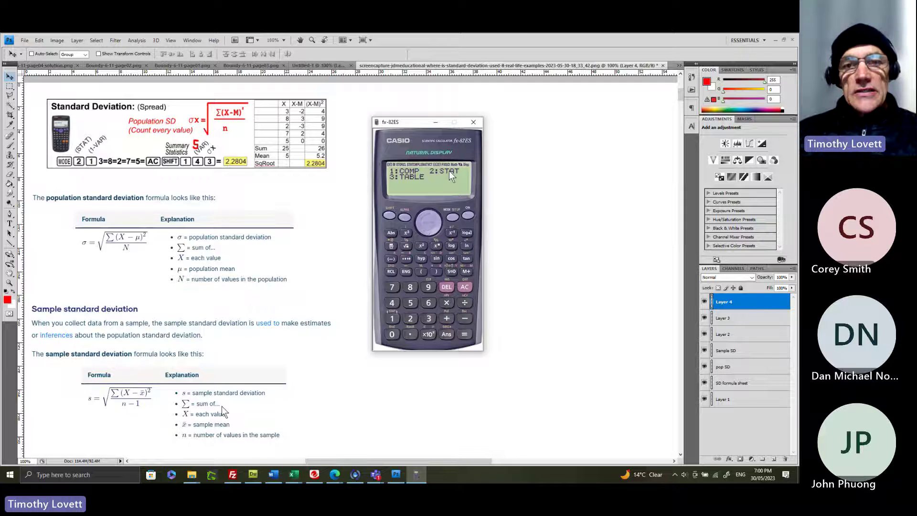
left_click(409, 318)
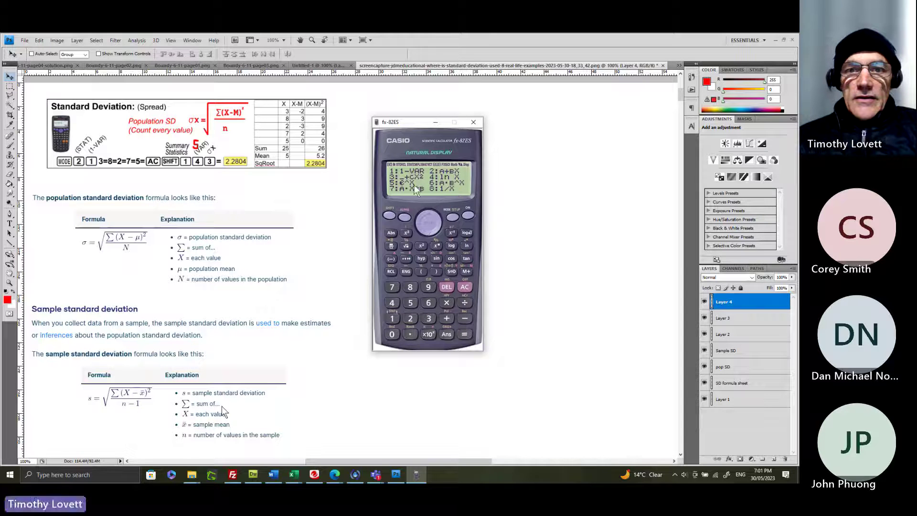
left_click(391, 318)
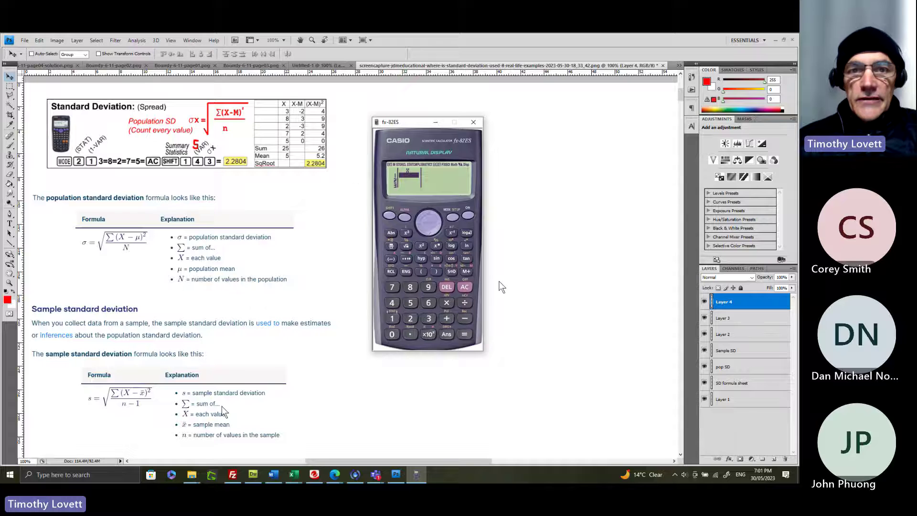
Step: Enter the data values 3, 8, 2, 7 and 5, then clear the display
left_click(429, 319)
left_click(462, 332)
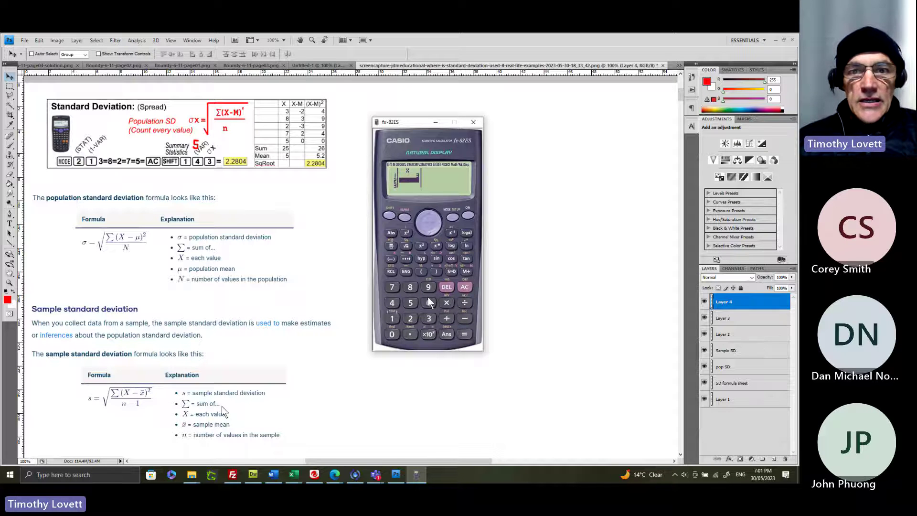
left_click(410, 286)
left_click(462, 332)
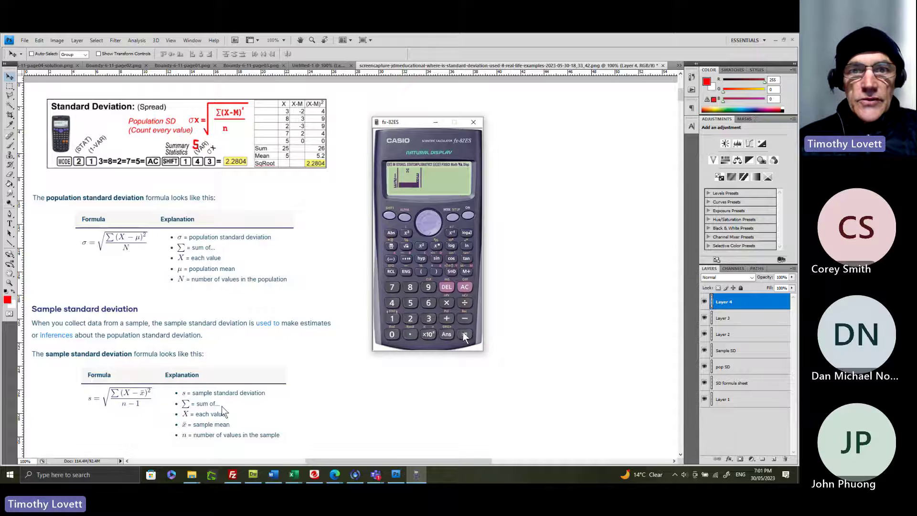
left_click(409, 318)
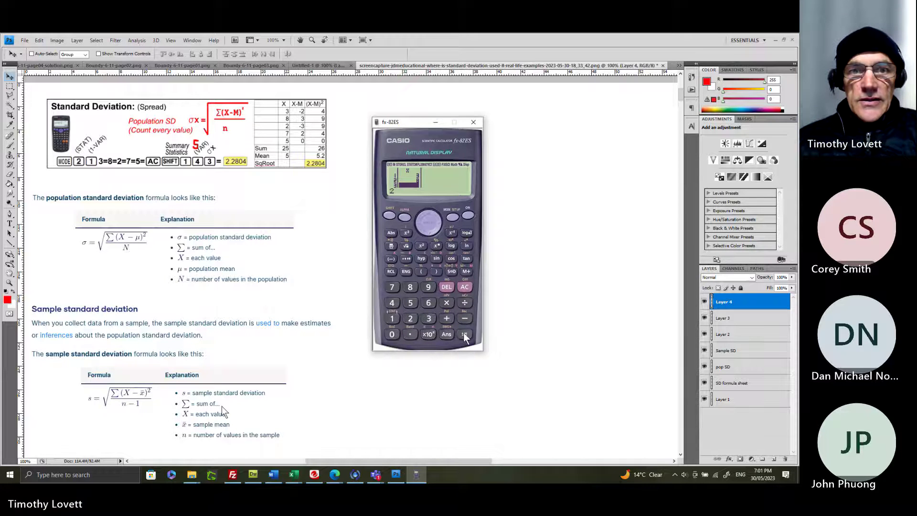
left_click(464, 335)
left_click(396, 286)
left_click(462, 333)
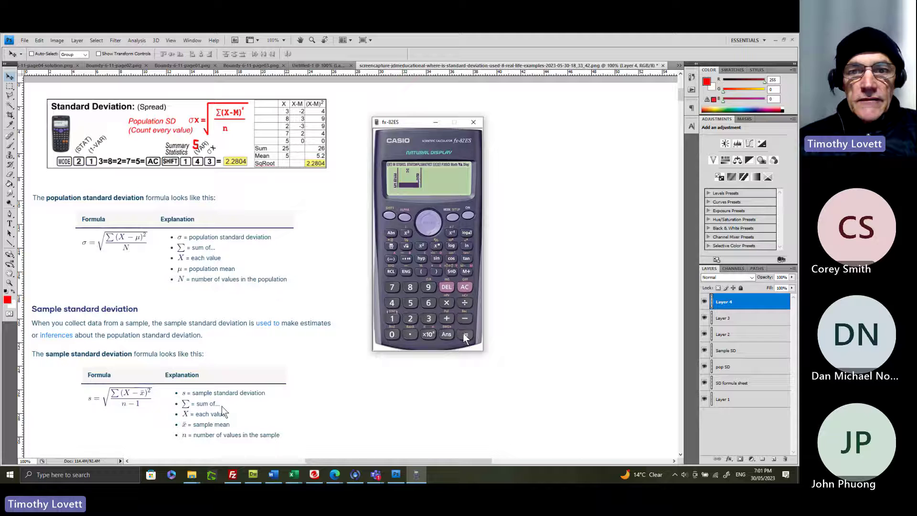
left_click(410, 304)
left_click(462, 336)
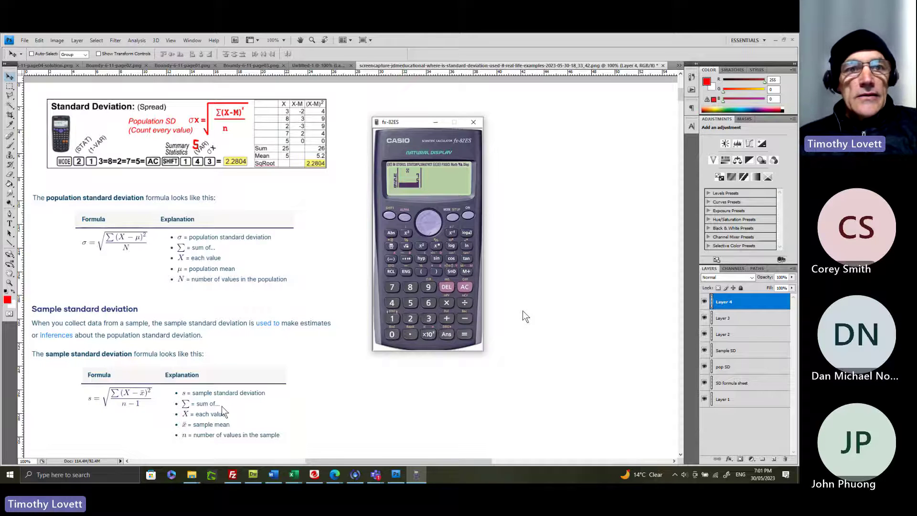
left_click(466, 286)
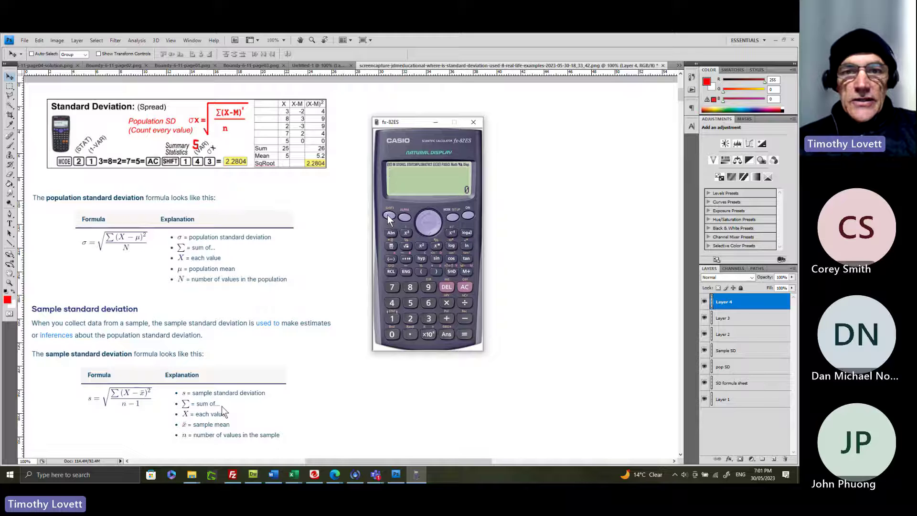
Step: Open the STAT Var menu listing n, the mean, xσn and xσn-1
left_click(390, 316)
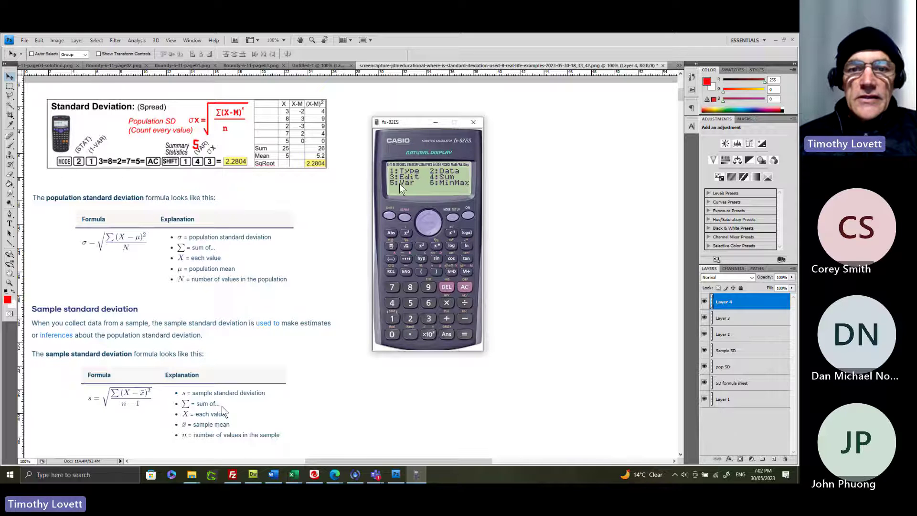
left_click(409, 303)
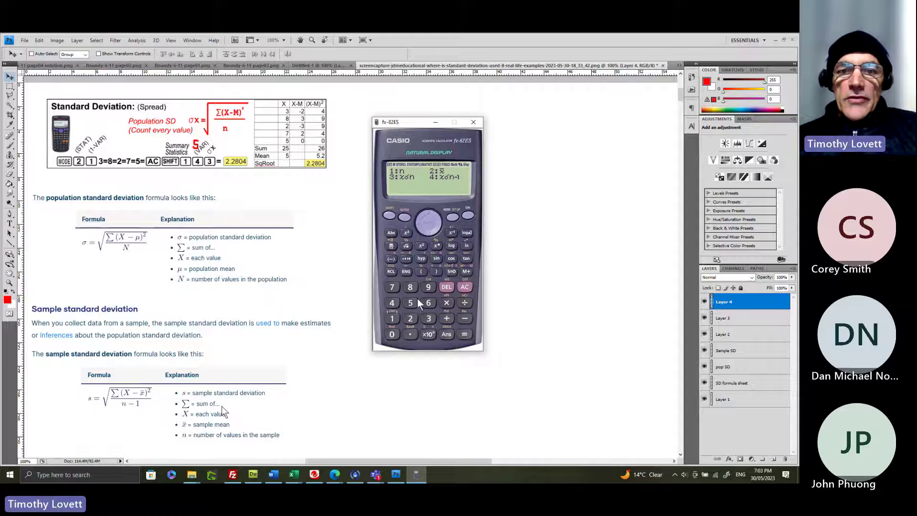
Step: Evaluate xσn to get the population standard deviation 2.28035085
left_click(427, 319)
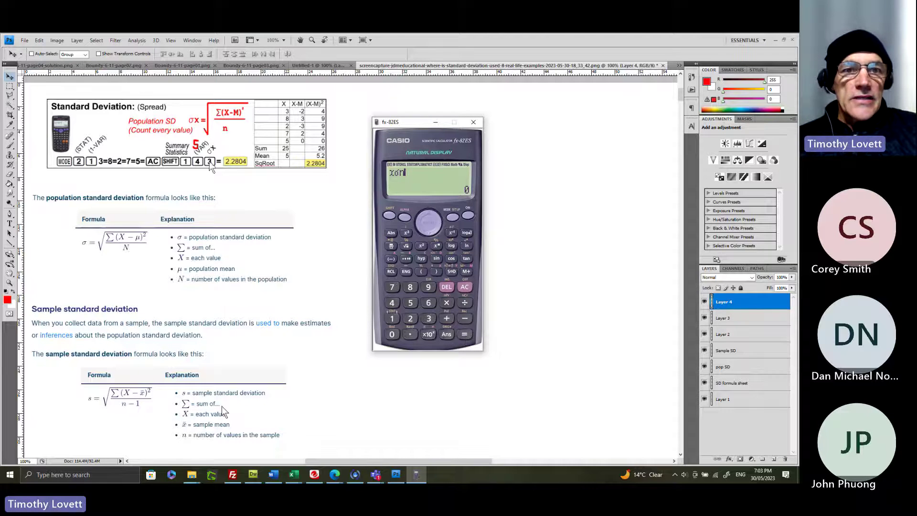
left_click(466, 335)
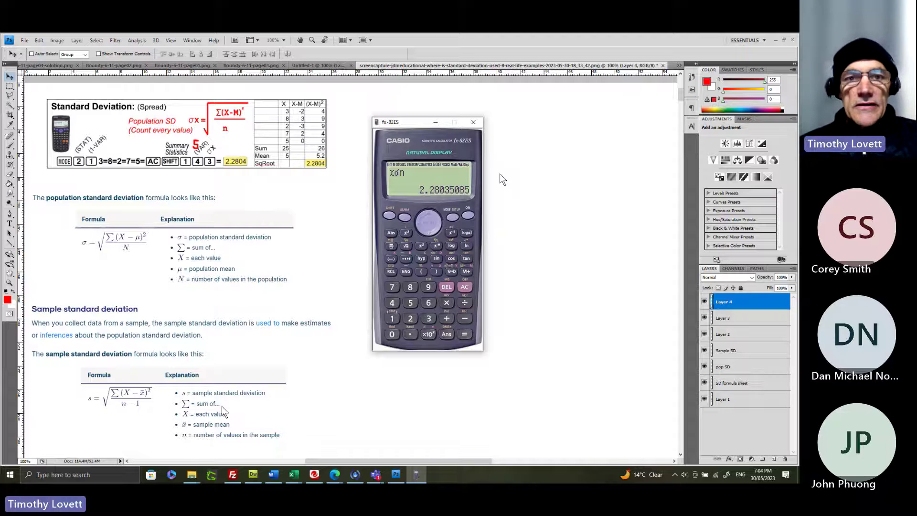
Step: Close the calculator and scroll to centre the empirical-rule bell curve graph
left_click(682, 99)
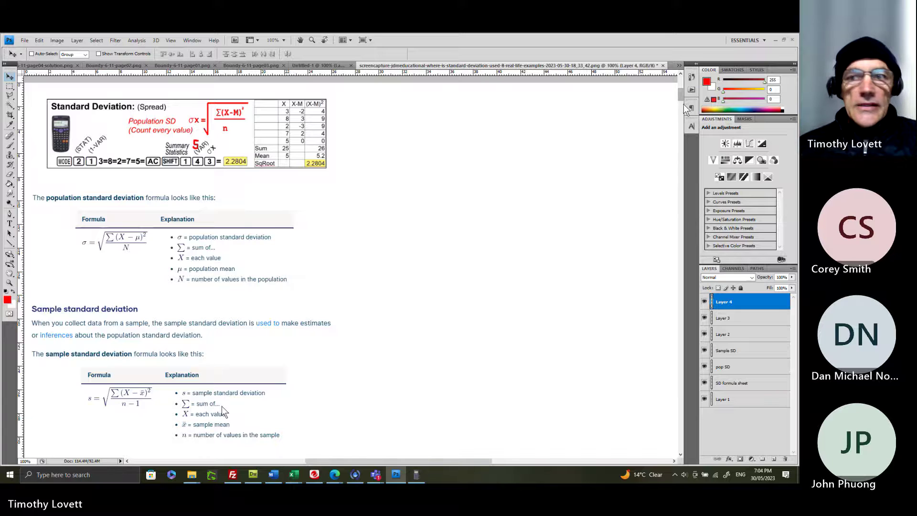
scroll(686, 108, "down", 5)
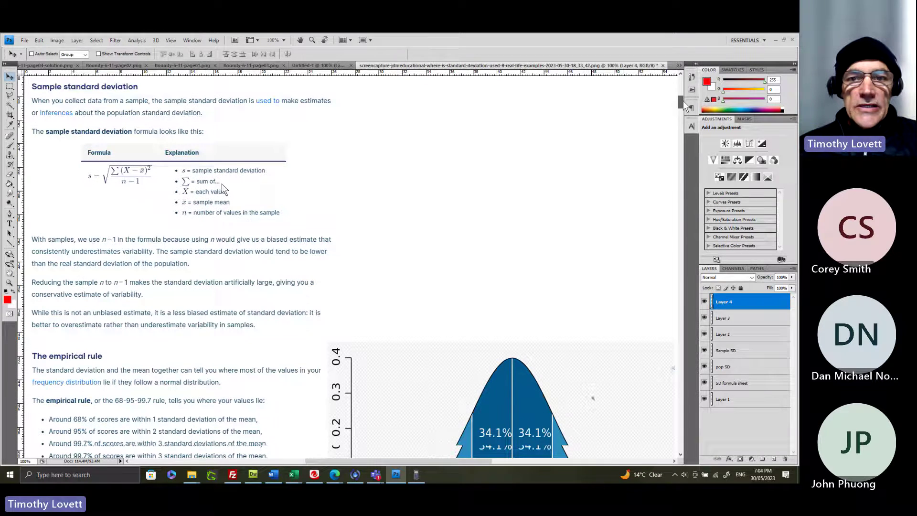
scroll(685, 106, "down", 4)
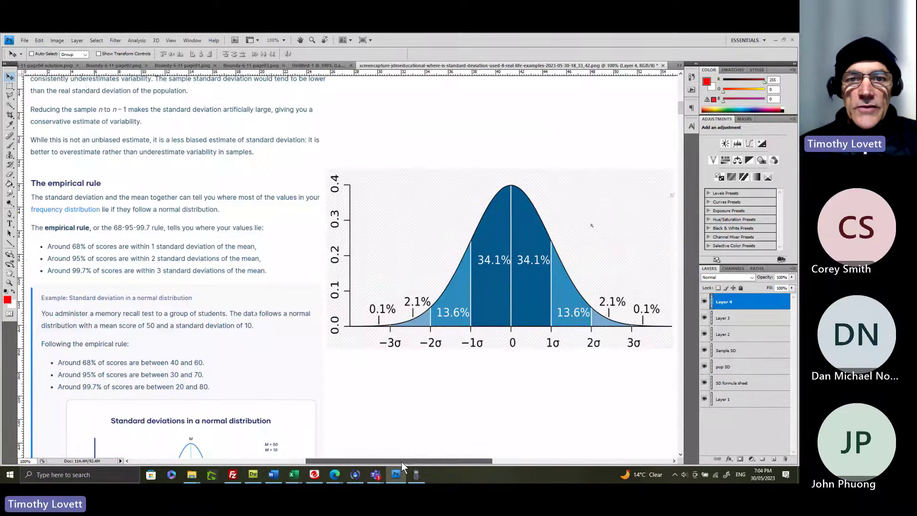
left_click_drag(402, 462, 426, 462)
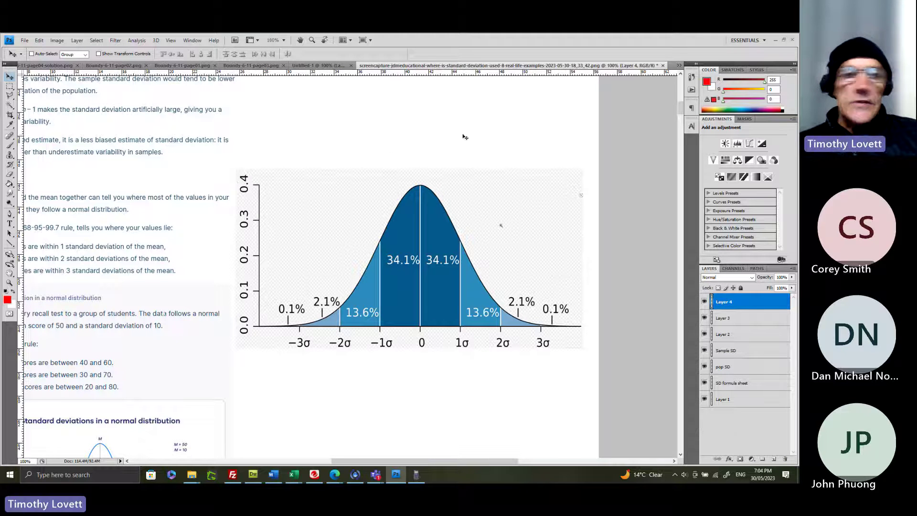
left_click(10, 145)
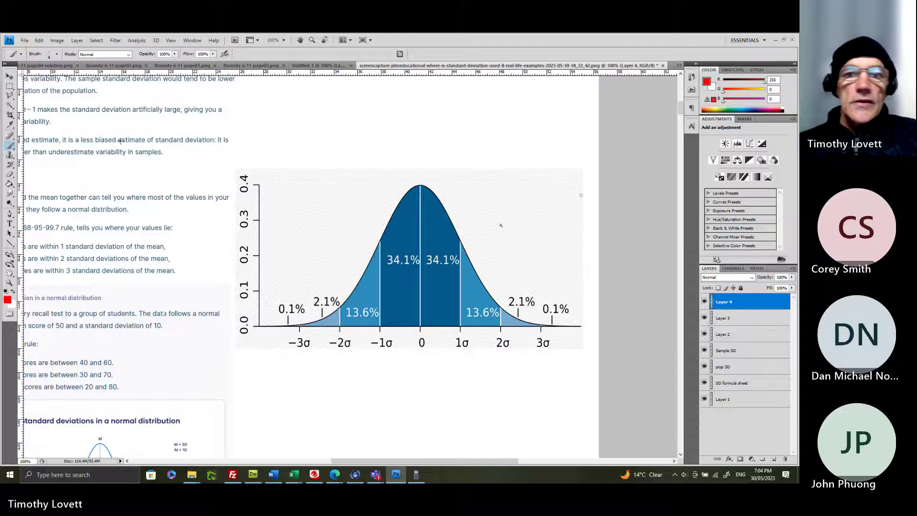
left_click_drag(486, 133, 498, 153)
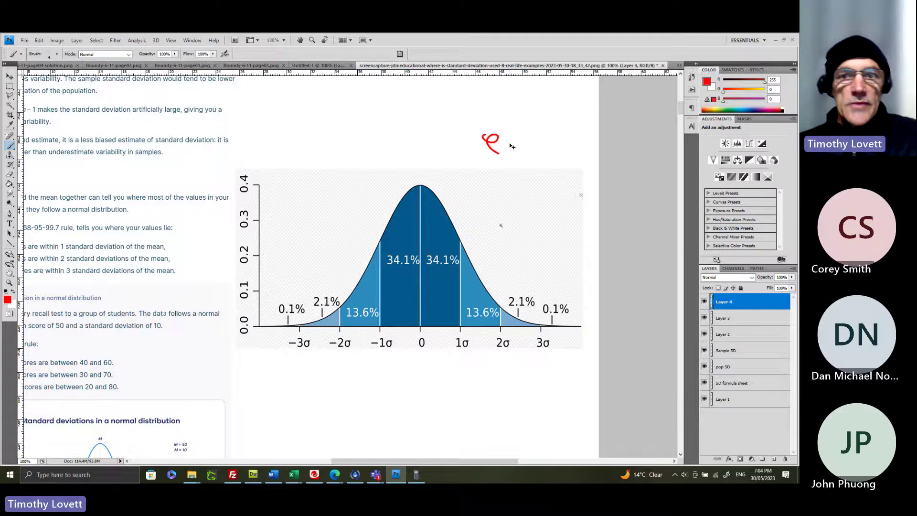
key("ctrl+z")
left_click(57, 55)
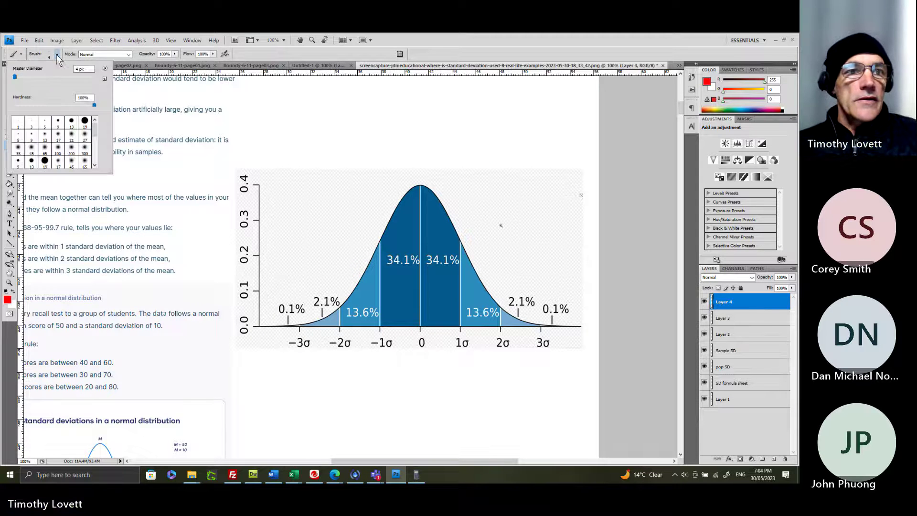
type("2")
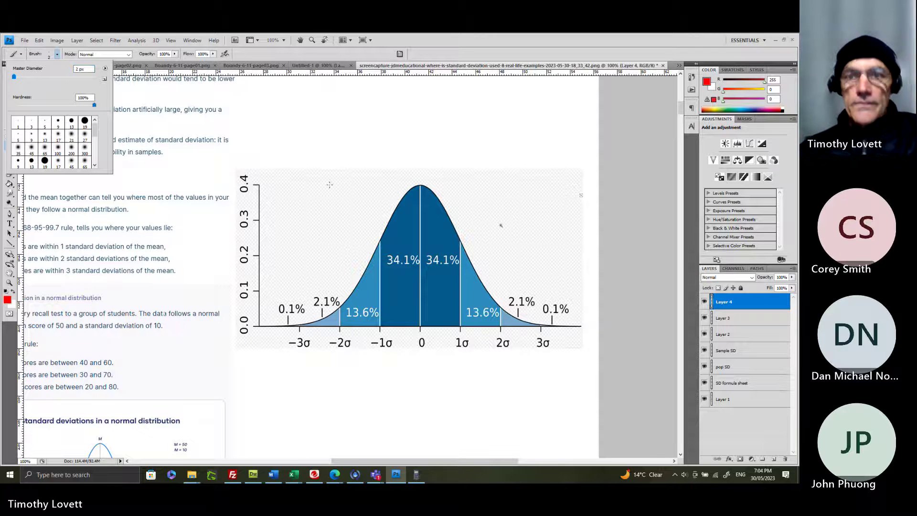
left_click_drag(453, 135, 463, 141)
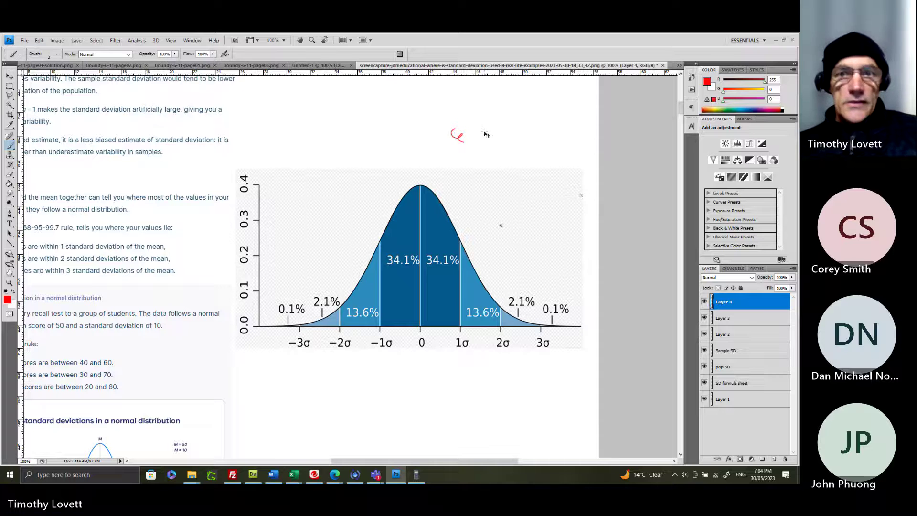
key("ctrl+z")
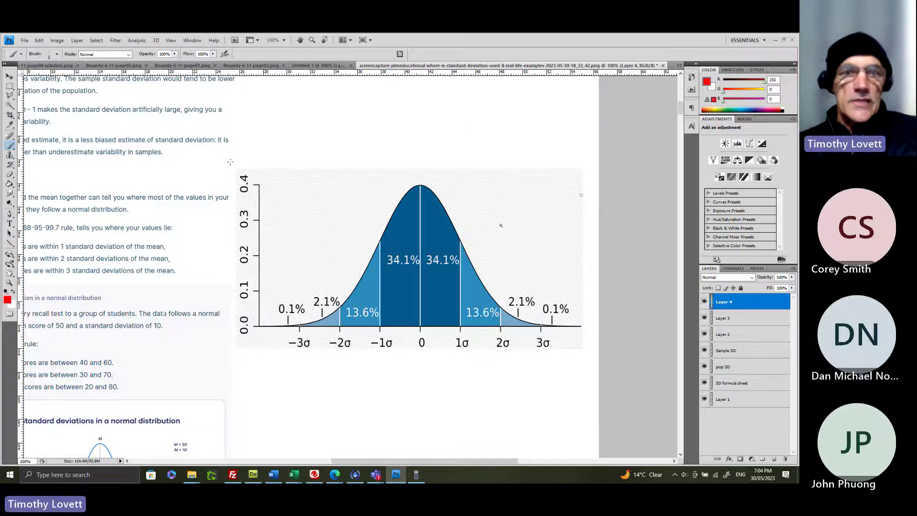
left_click(57, 55)
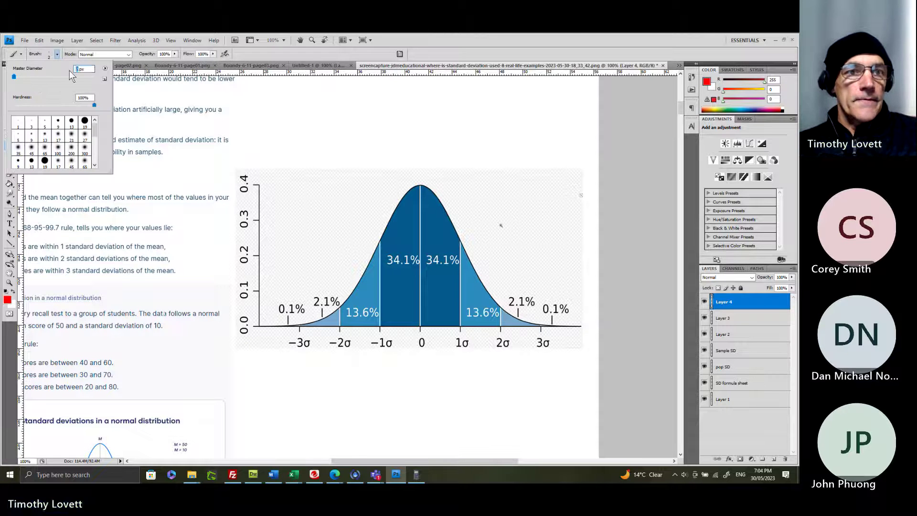
type("3")
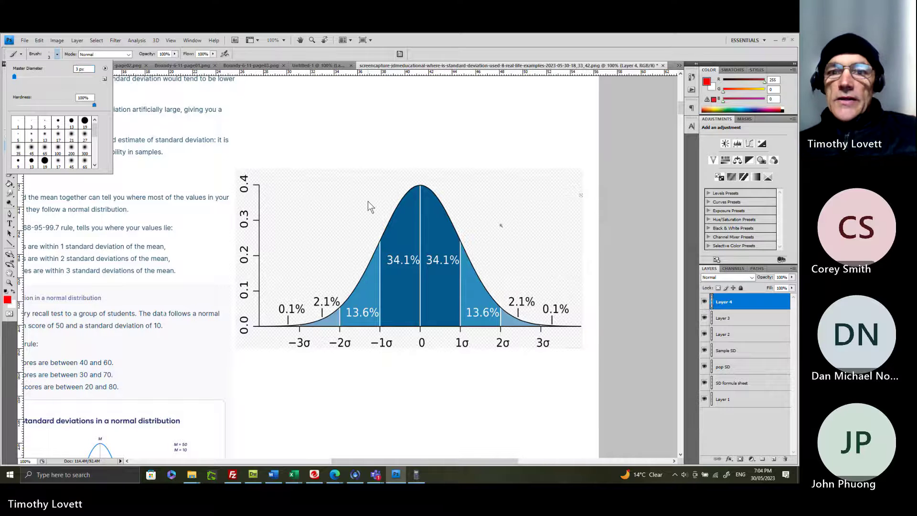
key("Escape")
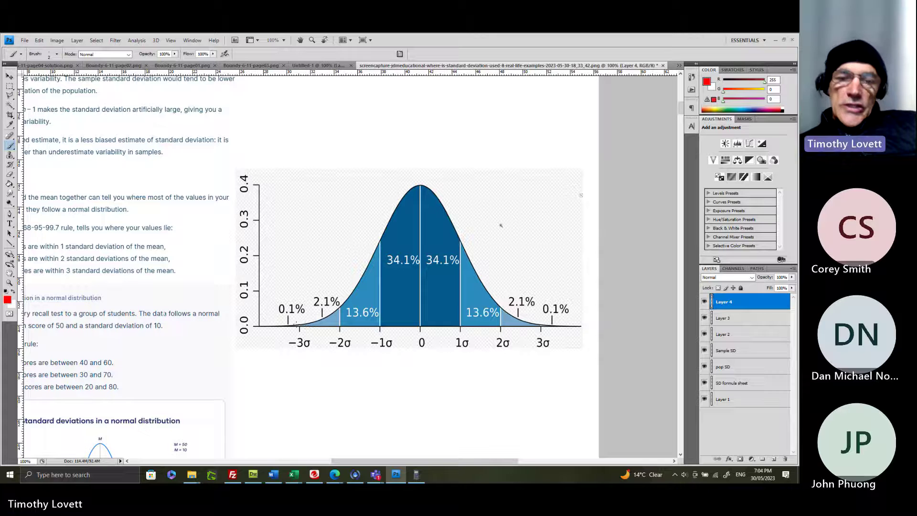
Step: In red, write 'Bell curve', dot a line from 0.4 to the peak, and label FREQ and MEASURE
mouse_move(395, 100)
left_mouse_down()
mouse_move(395, 118)
mouse_move(397, 110)
mouse_move(395, 118)
mouse_move(415, 117)
mouse_move(420, 104)
mouse_move(470, 116)
left_mouse_up()
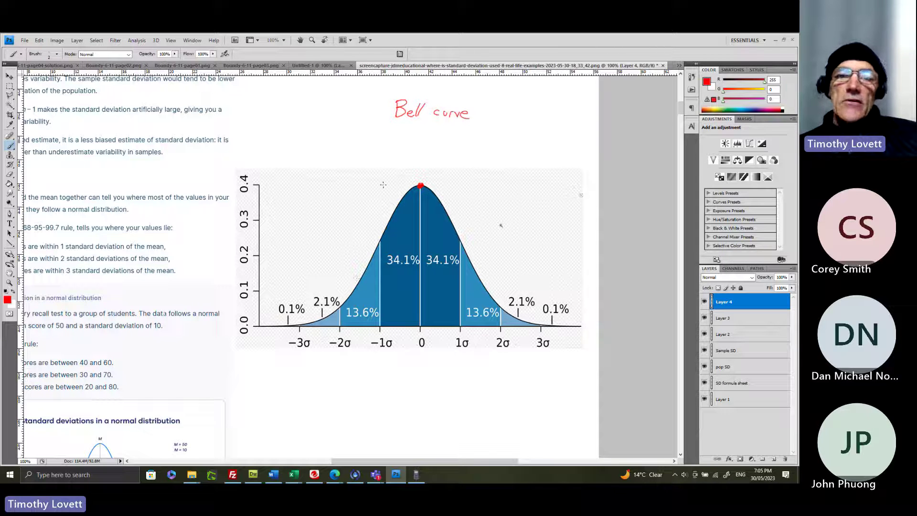
left_click_drag(266, 184, 403, 184)
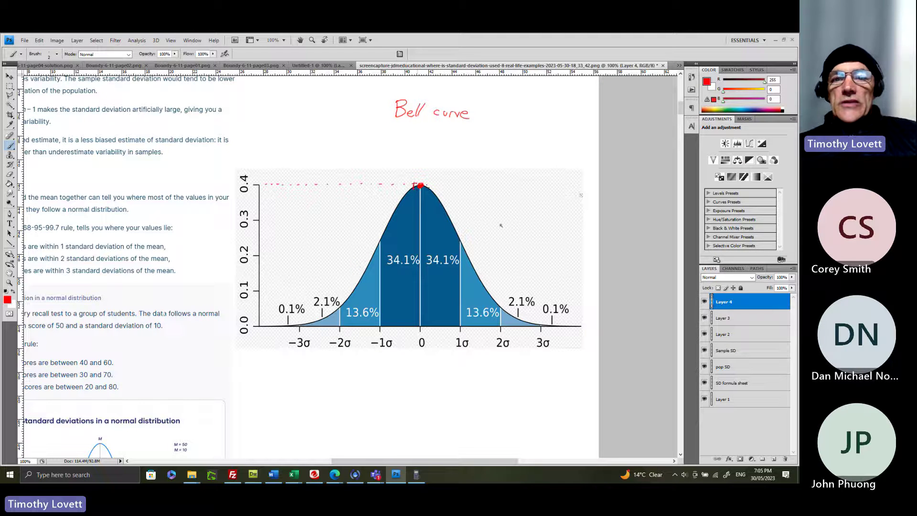
left_click_drag(420, 185, 433, 185)
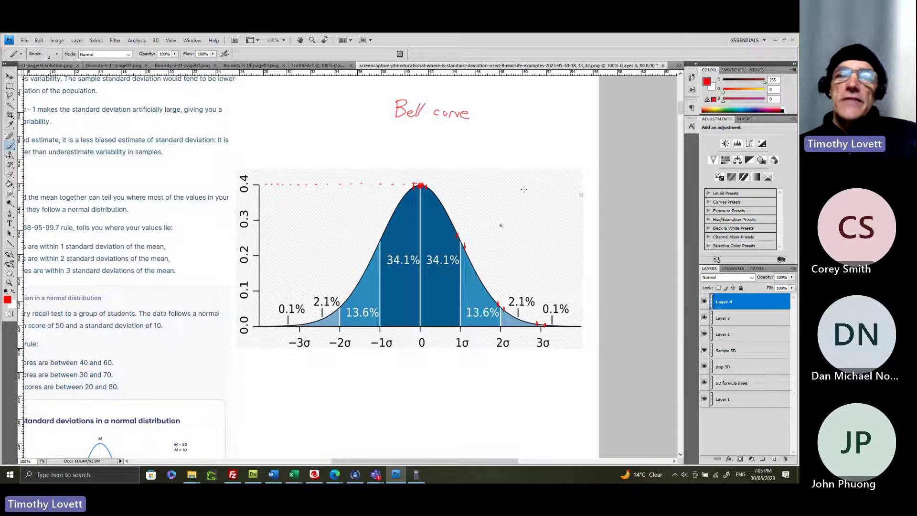
mouse_move(516, 192)
left_mouse_down()
mouse_move(542, 190)
mouse_move(545, 198)
mouse_move(536, 194)
left_mouse_up()
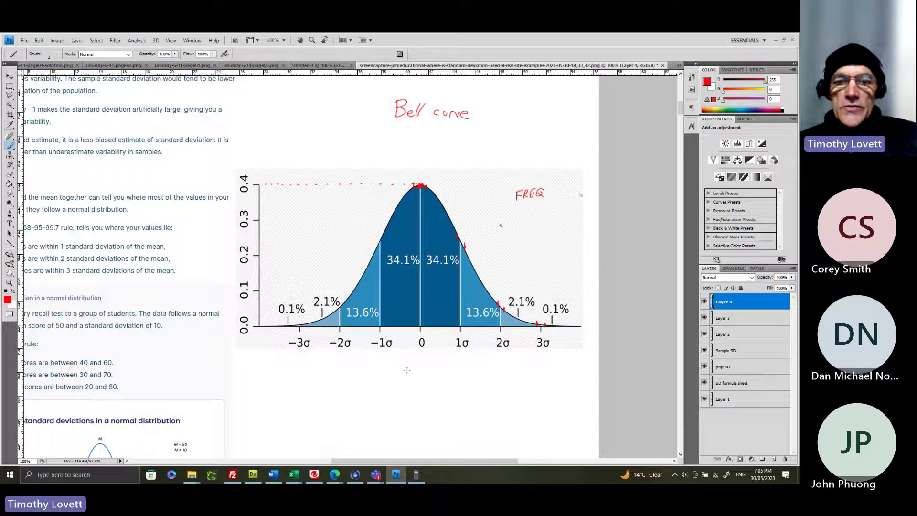
mouse_move(407, 370)
left_mouse_down()
mouse_move(449, 375)
mouse_move(451, 366)
left_mouse_up()
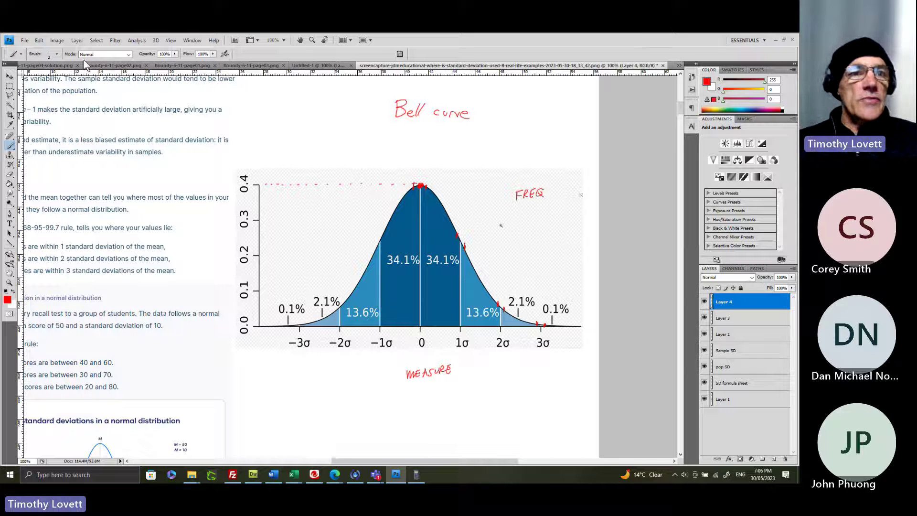
Step: Set the brush Master Diameter to 3 px
left_click(56, 54)
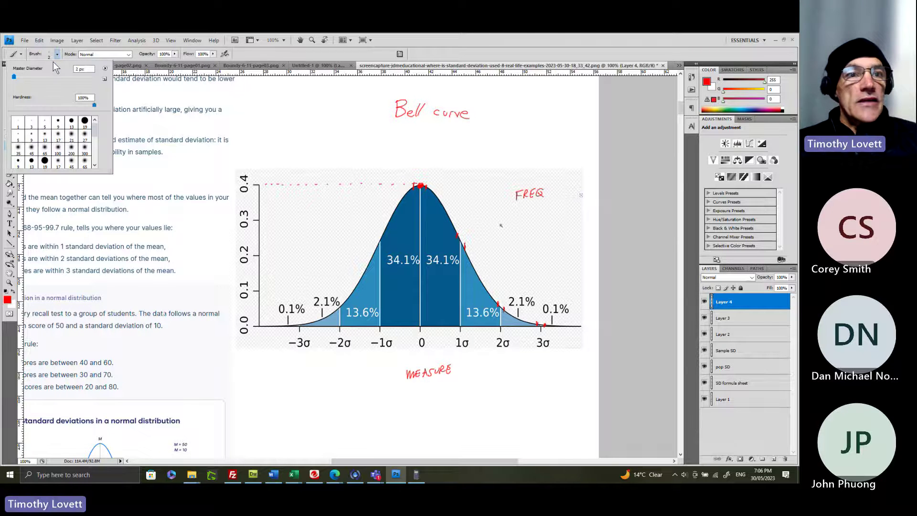
left_click(77, 69)
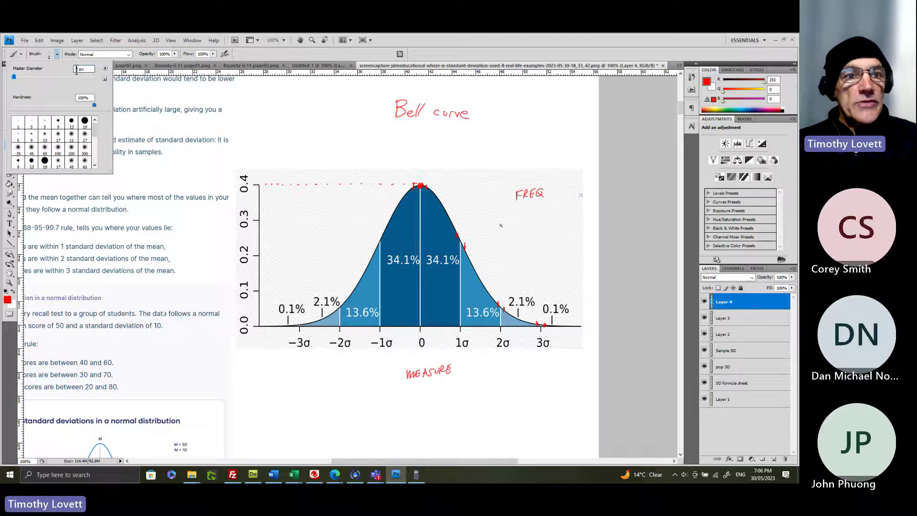
type("3")
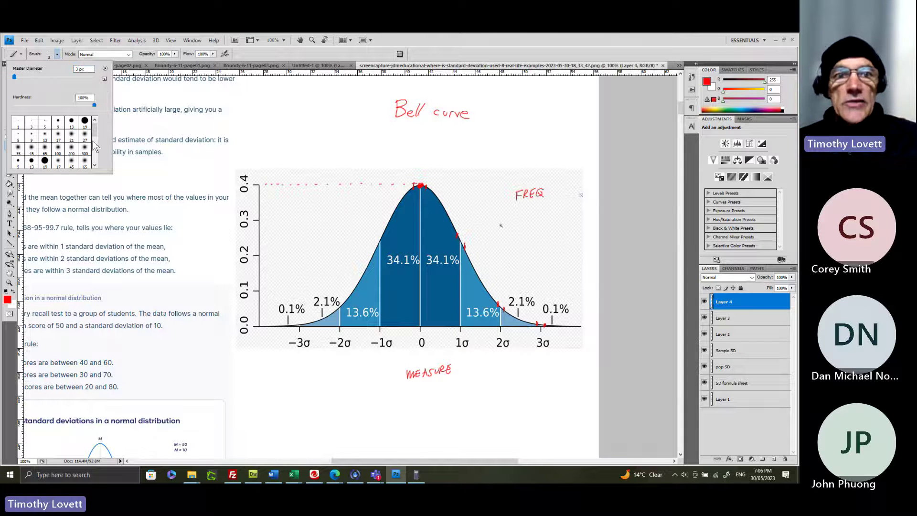
left_click(254, 95)
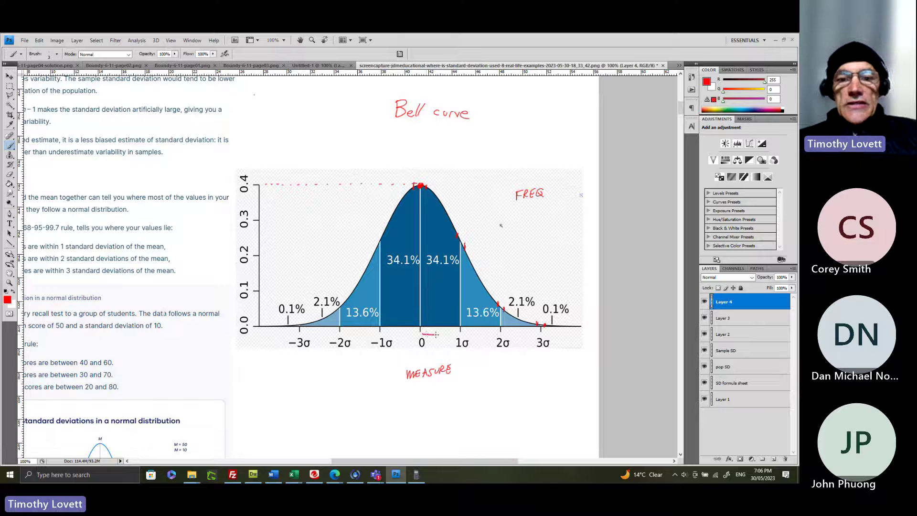
Step: Draw an arrow from 0 to a circled 1σ, mark MEAN at the peak, and write x̄ under 0
left_click_drag(435, 334, 453, 337)
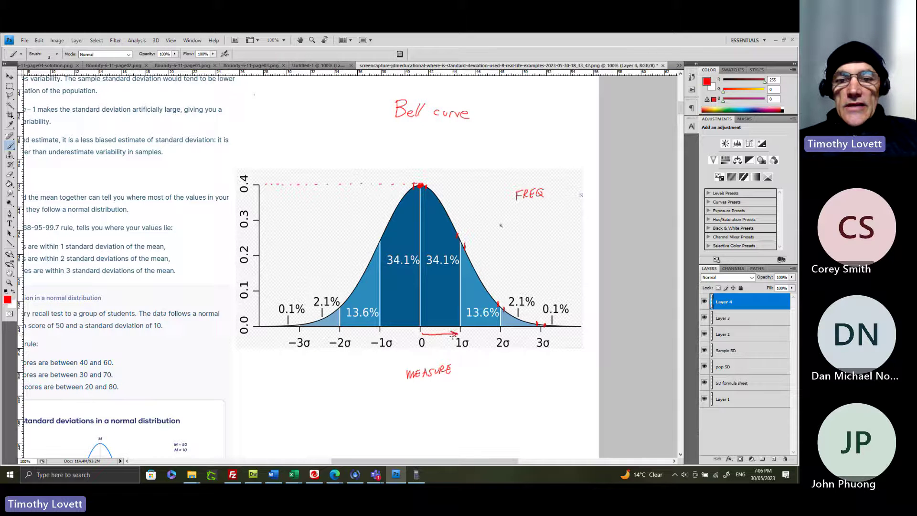
mouse_move(461, 347)
left_mouse_down()
mouse_move(468, 354)
mouse_move(476, 342)
mouse_move(451, 335)
mouse_move(457, 350)
left_mouse_up()
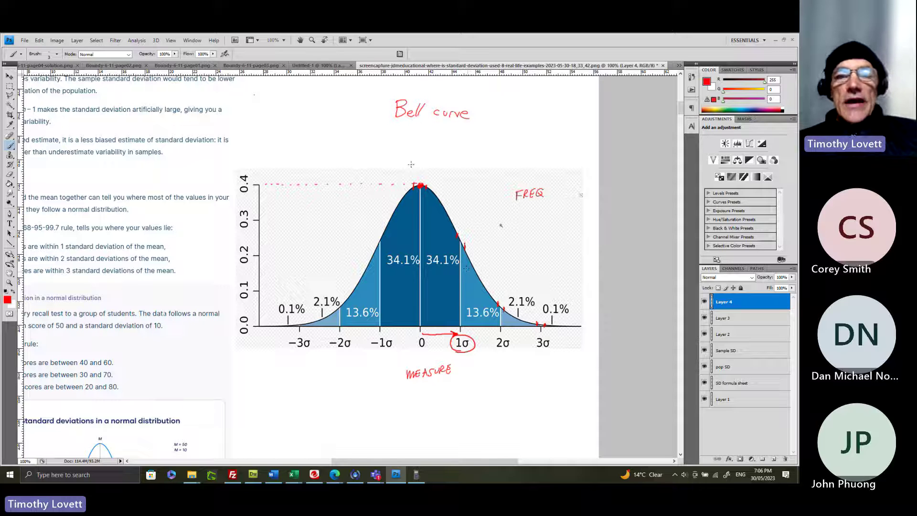
mouse_move(418, 161)
left_mouse_down()
mouse_move(419, 177)
mouse_move(410, 146)
mouse_move(440, 149)
left_mouse_up()
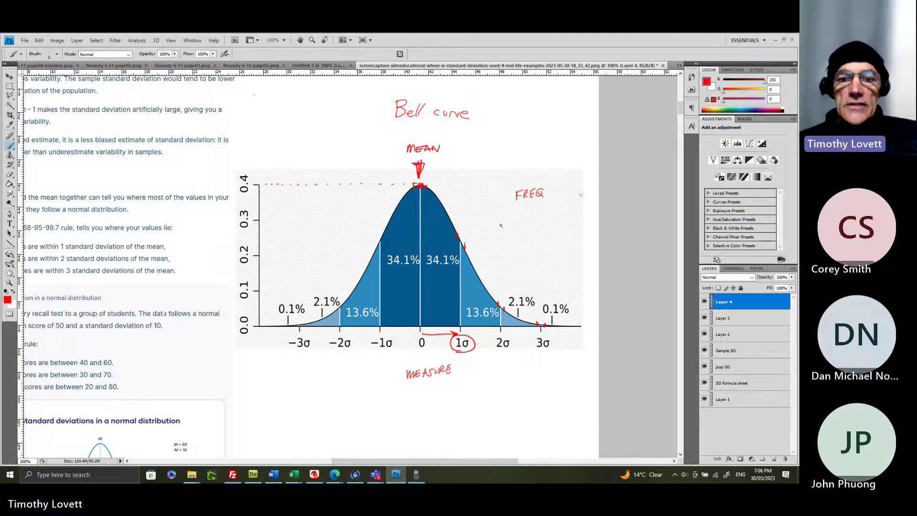
mouse_move(413, 354)
left_mouse_down()
mouse_move(422, 361)
mouse_move(413, 363)
mouse_move(425, 351)
left_mouse_up()
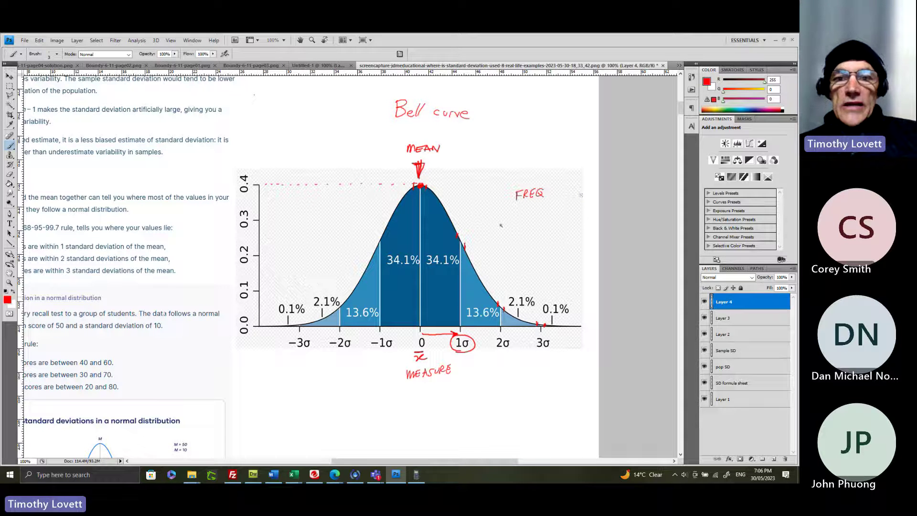
Step: Add a plus sign right of the curve and a minus sign left of it
left_click_drag(462, 209, 466, 214)
left_click_drag(373, 214, 382, 213)
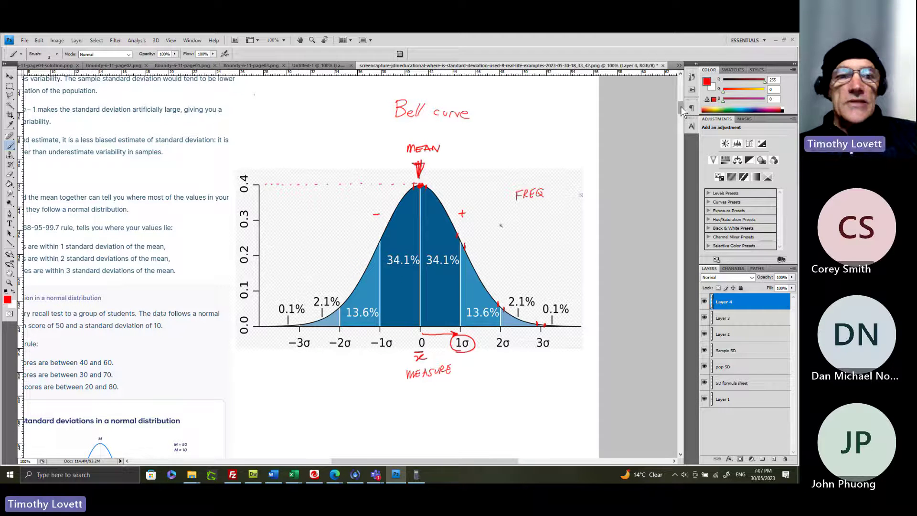
left_click_drag(468, 462, 441, 457)
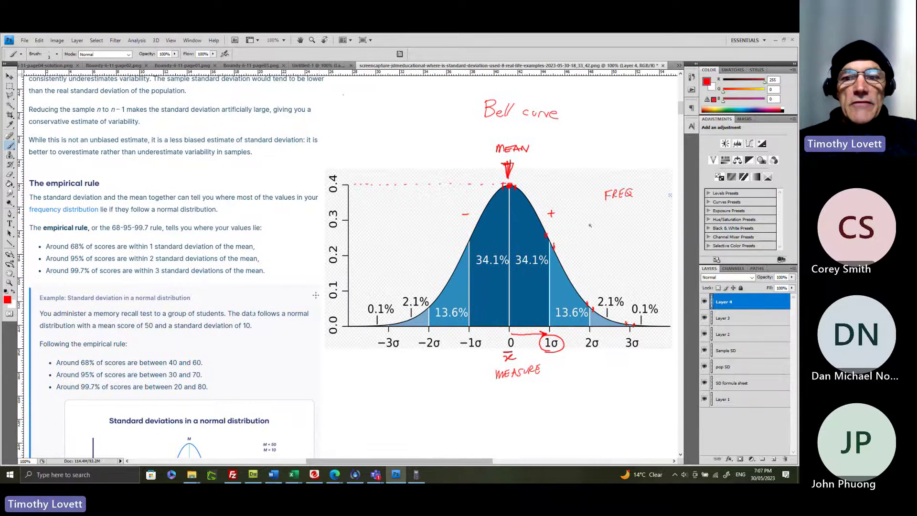
Step: Draw arrows at the 68% and 95% rule bullets and circle 2σ and −2σ
left_click_drag(28, 249, 38, 246)
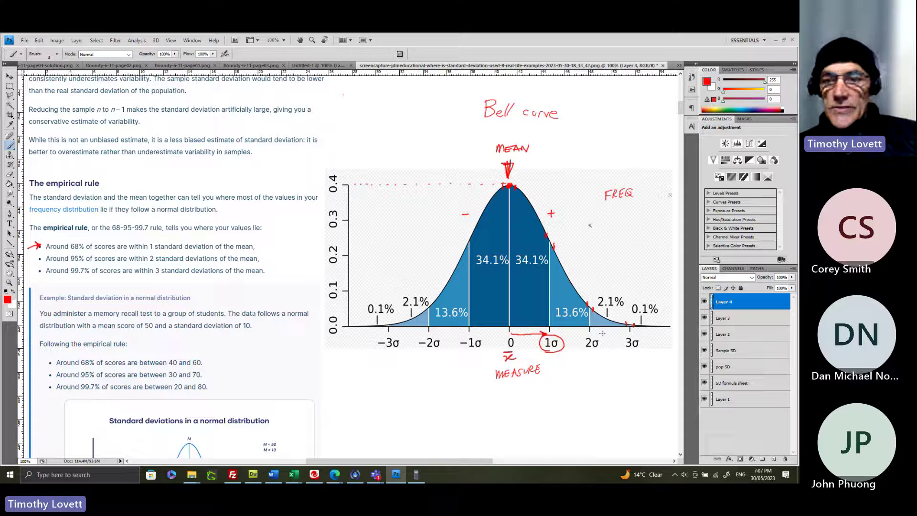
mouse_move(601, 340)
left_mouse_down()
mouse_move(582, 342)
mouse_move(593, 351)
mouse_move(601, 341)
left_mouse_up()
mouse_move(439, 342)
left_mouse_down()
mouse_move(414, 335)
mouse_move(432, 351)
mouse_move(444, 347)
mouse_move(442, 336)
left_mouse_up()
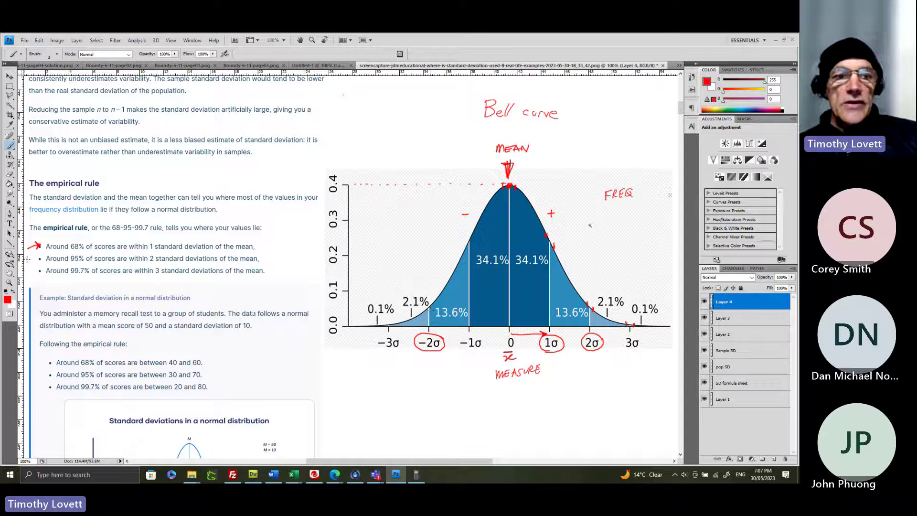
left_click_drag(27, 260, 38, 261)
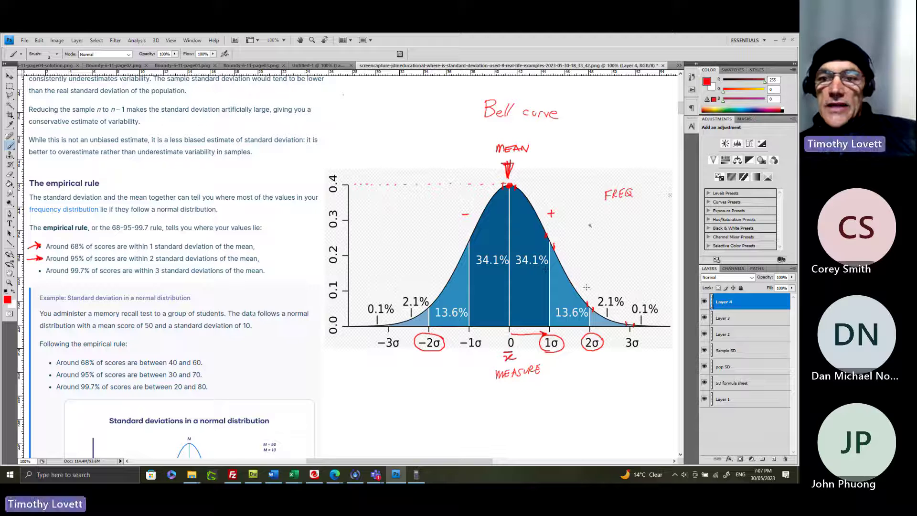
Step: Tick both 2.1% boundaries, mark the 0 point, and draw a brace over the title
left_click_drag(591, 297, 590, 305)
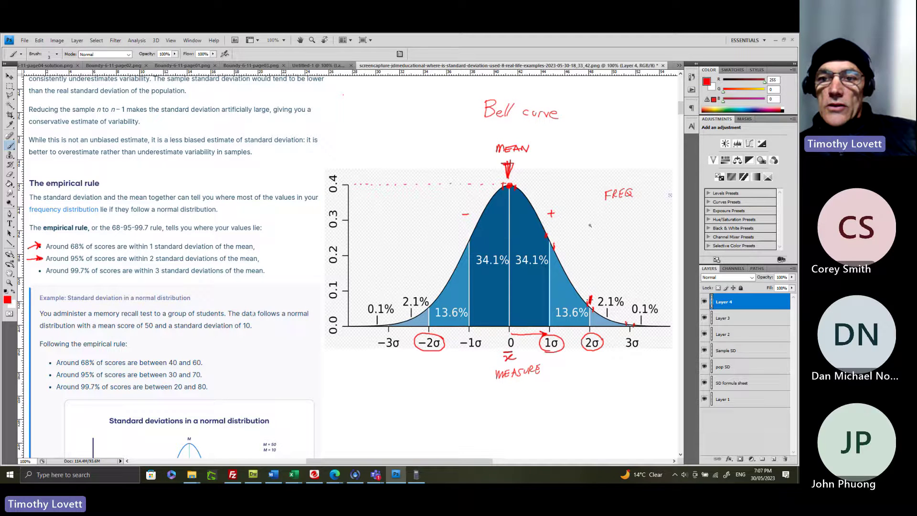
left_click_drag(426, 290, 429, 298)
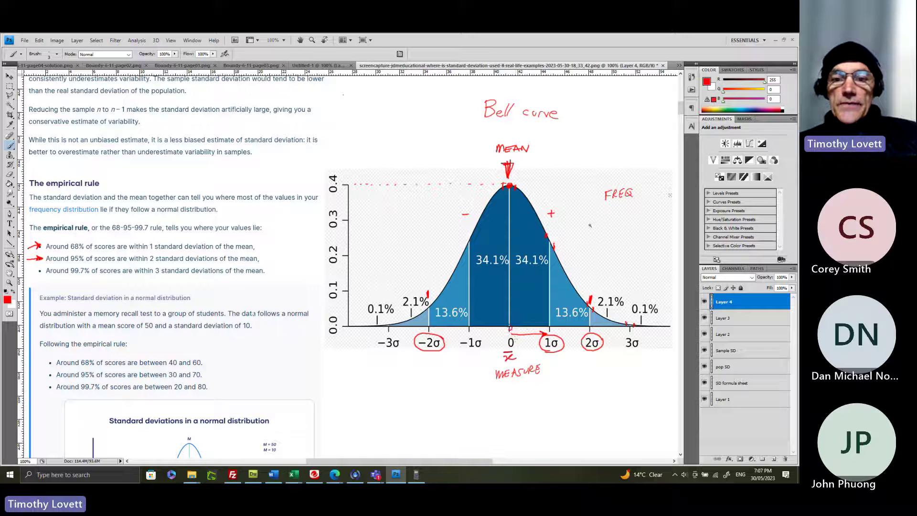
left_click_drag(510, 328, 508, 326)
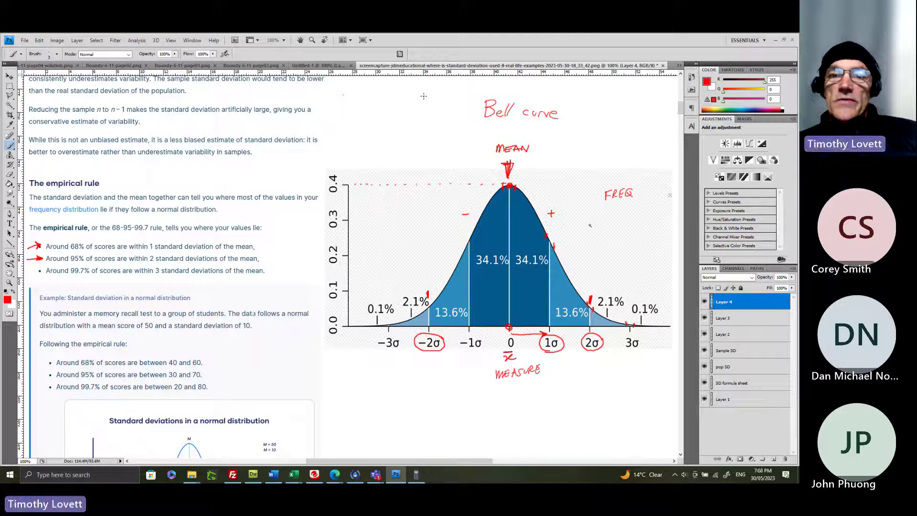
mouse_move(423, 96)
left_mouse_down()
mouse_move(510, 86)
mouse_move(586, 99)
mouse_move(589, 109)
mouse_move(589, 97)
left_mouse_up()
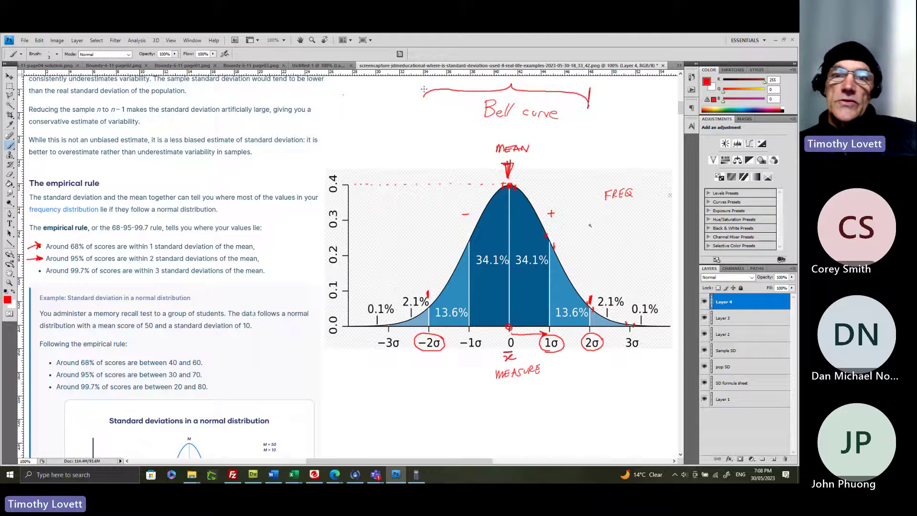
Step: Draw a red brace over 'Bell curve' labelled −2.5 at the left and +2.5% at the right
left_click_drag(423, 90, 422, 101)
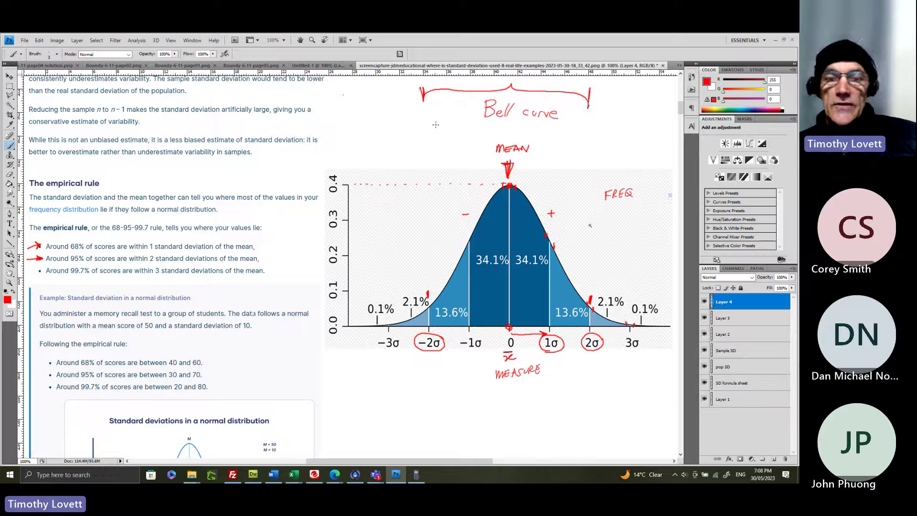
left_click_drag(386, 86, 403, 89)
left_click(402, 88)
left_click_drag(582, 84, 588, 84)
left_click_drag(585, 81, 617, 83)
left_click(601, 86)
left_click_drag(622, 80, 621, 89)
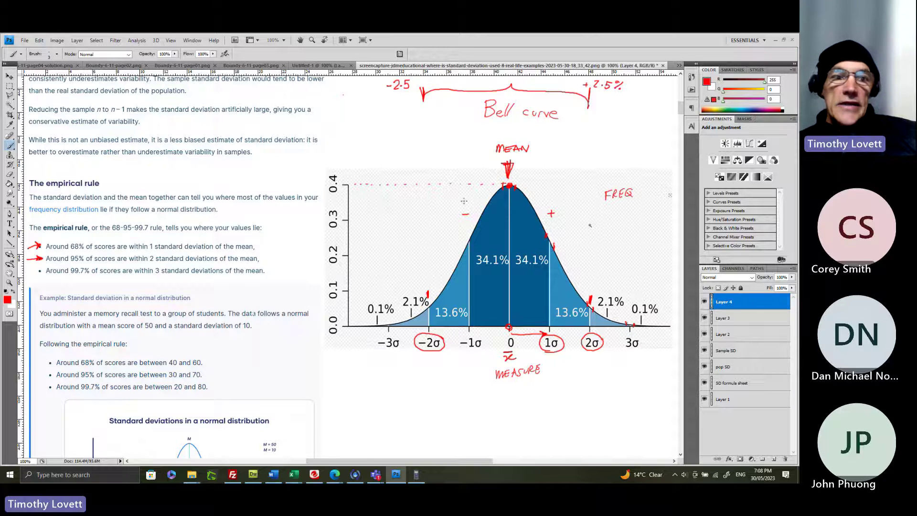
Step: Underline 99.7% in the empirical rule and circle the 3σ and −3σ labels in red
left_click_drag(69, 277, 88, 275)
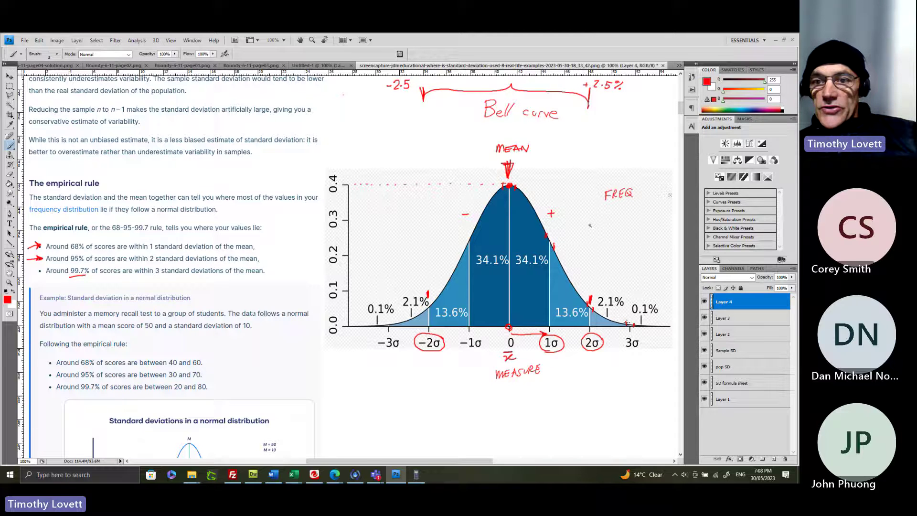
mouse_move(629, 321)
left_mouse_down()
mouse_move(622, 342)
mouse_move(642, 348)
mouse_move(642, 335)
left_mouse_up()
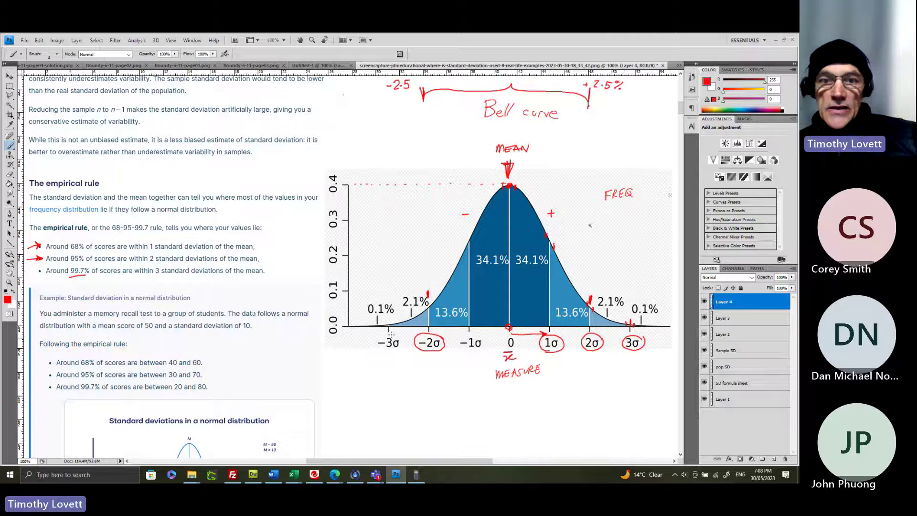
mouse_move(399, 334)
left_mouse_down()
mouse_move(379, 336)
mouse_move(389, 354)
mouse_move(401, 341)
left_mouse_up()
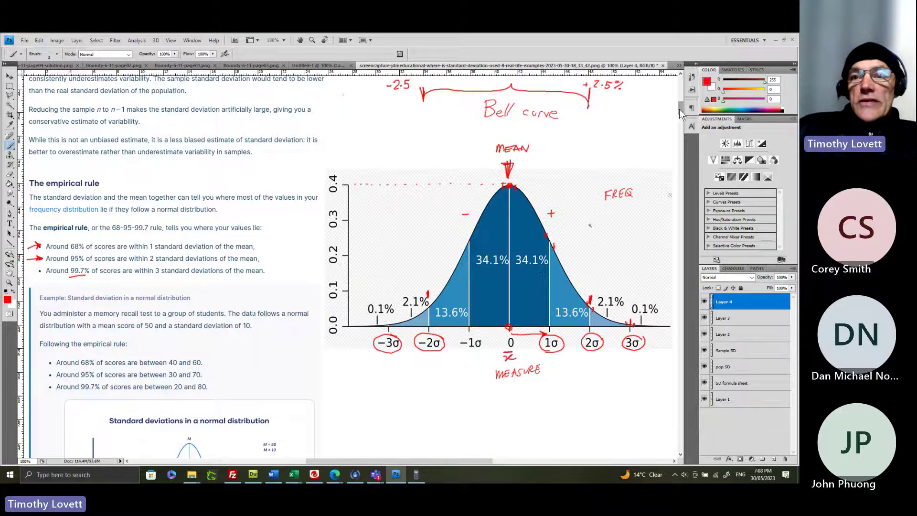
Step: At the document top, hand-draw red chart axes beside the card, with ticks labelled 0, 2, 4, 6, 8
scroll(680, 109, "up", 5)
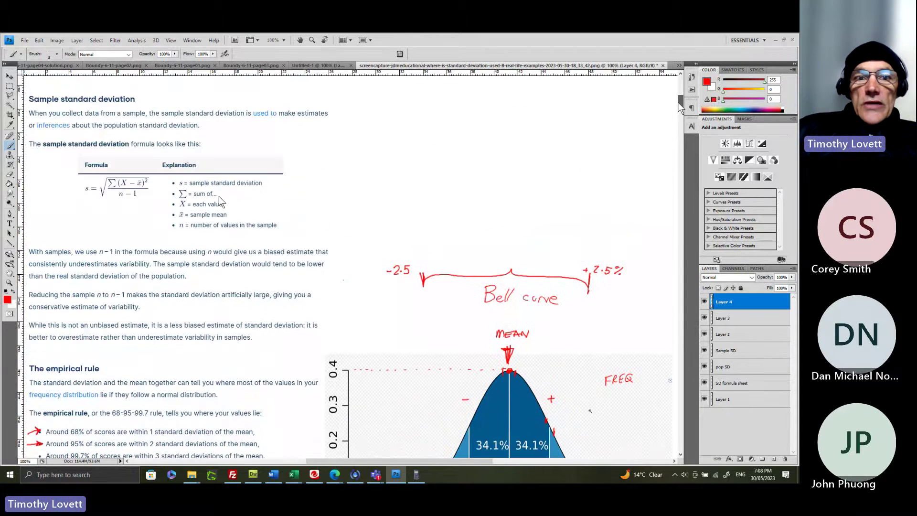
scroll(678, 100, "up", 7)
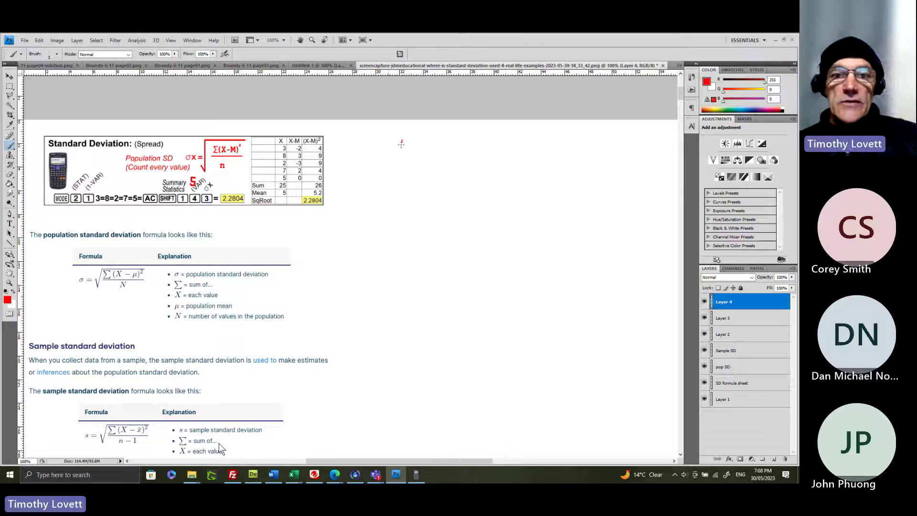
mouse_move(401, 141)
left_mouse_down()
mouse_move(396, 219)
mouse_move(564, 217)
left_mouse_up()
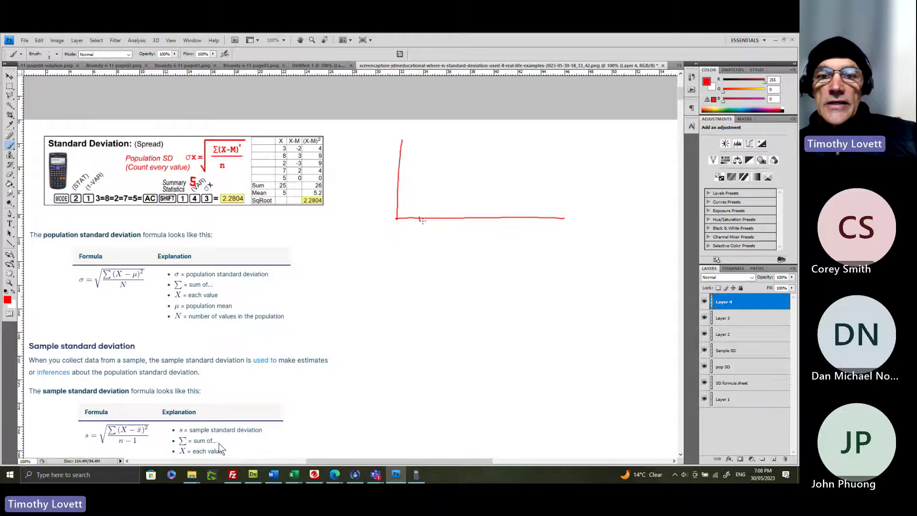
left_click_drag(443, 216, 464, 220)
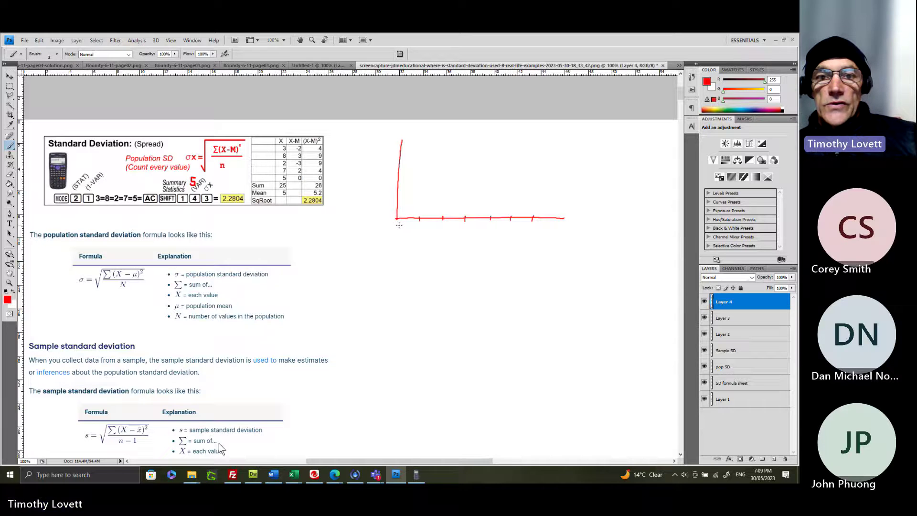
left_click_drag(399, 225, 531, 229)
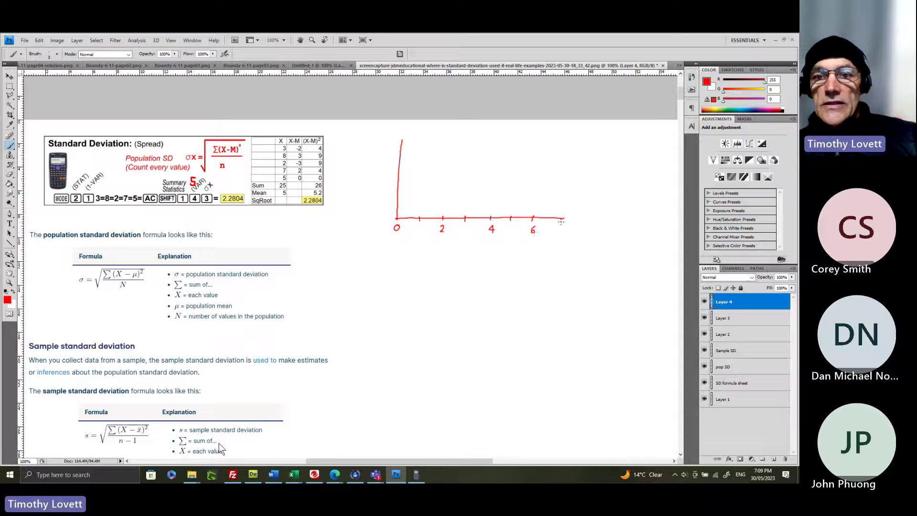
mouse_move(583, 215)
left_mouse_down()
mouse_move(563, 216)
mouse_move(604, 218)
mouse_move(584, 223)
left_mouse_up()
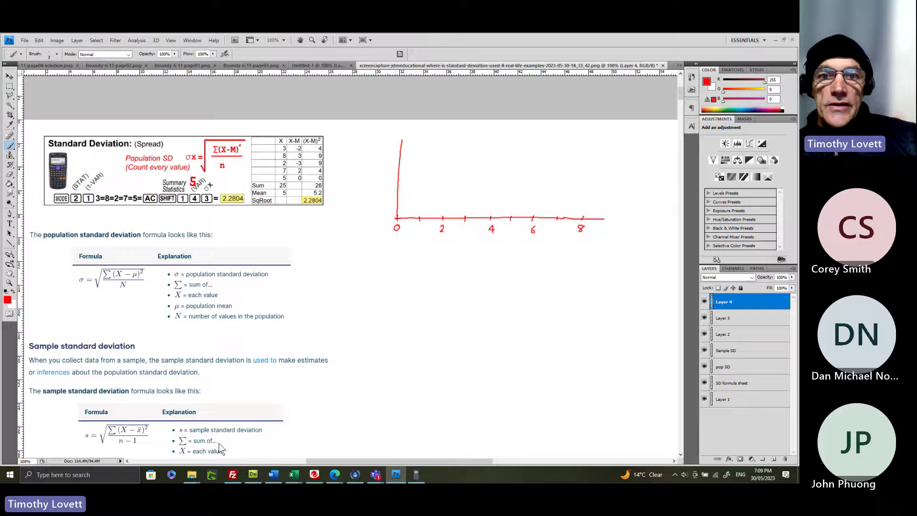
left_click_drag(402, 218, 443, 217)
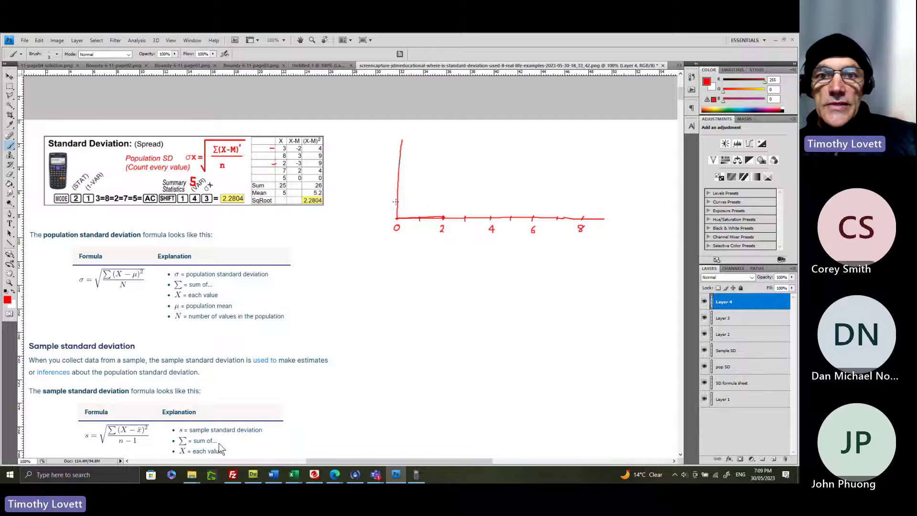
Step: Draw red bars over 2–4, redrawn once after an undo, and a lower bar over 4–6
left_click_drag(394, 187, 400, 186)
mouse_move(443, 217)
left_mouse_down()
mouse_move(445, 187)
mouse_move(489, 188)
mouse_move(487, 218)
left_mouse_up()
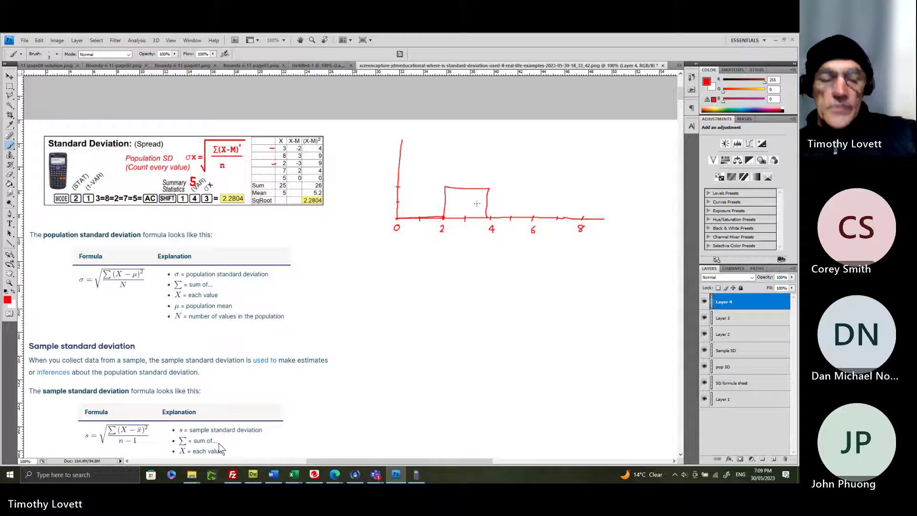
key("ctrl+z")
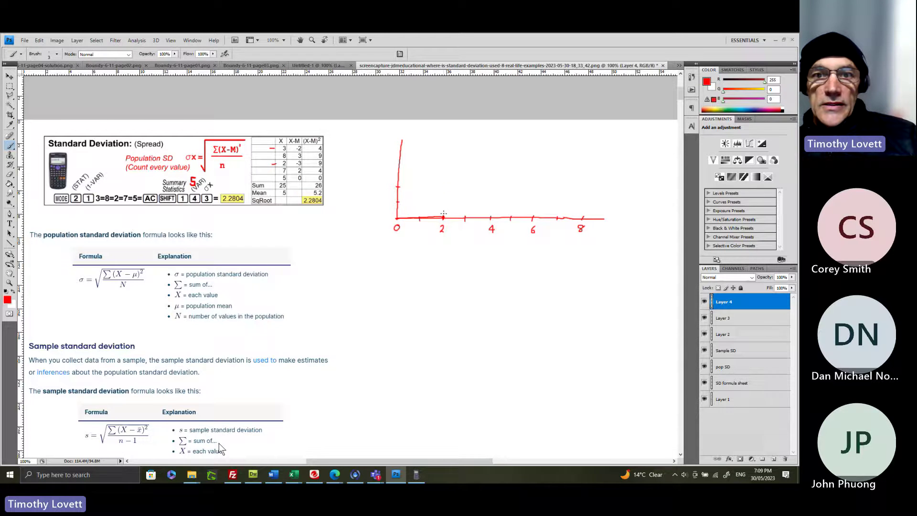
mouse_move(444, 203)
left_mouse_down()
mouse_move(445, 186)
mouse_move(488, 186)
left_mouse_up()
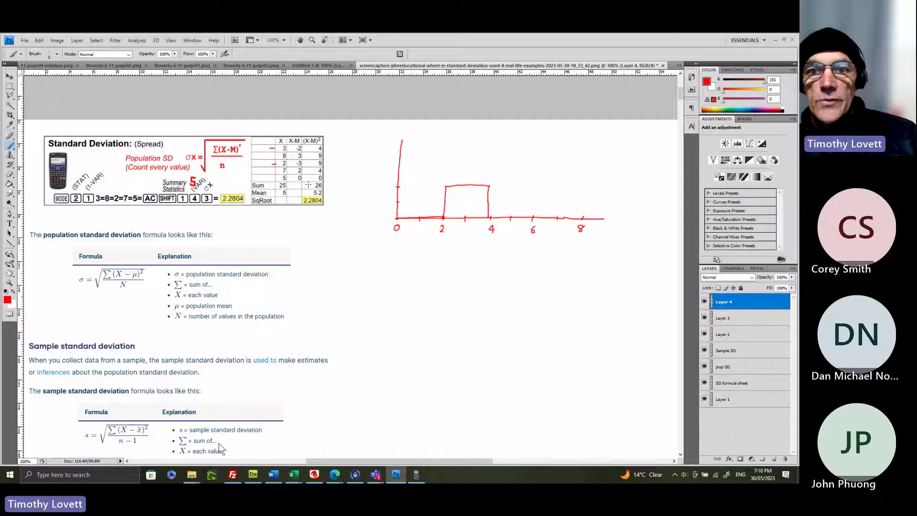
mouse_move(487, 200)
left_mouse_down()
mouse_move(533, 202)
mouse_move(532, 218)
left_mouse_up()
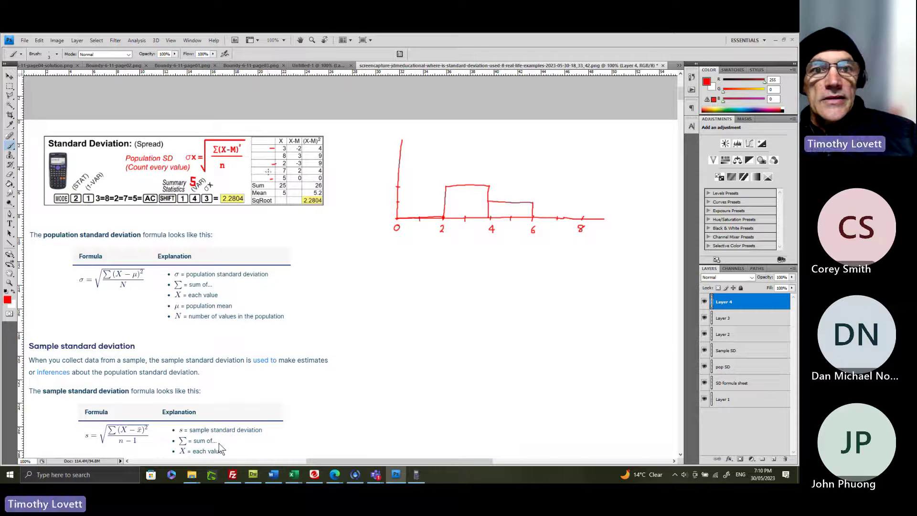
Step: Tick a data-table row, add the 6–8 bar, and extend the axis to a 10 tick
left_click_drag(266, 172, 271, 171)
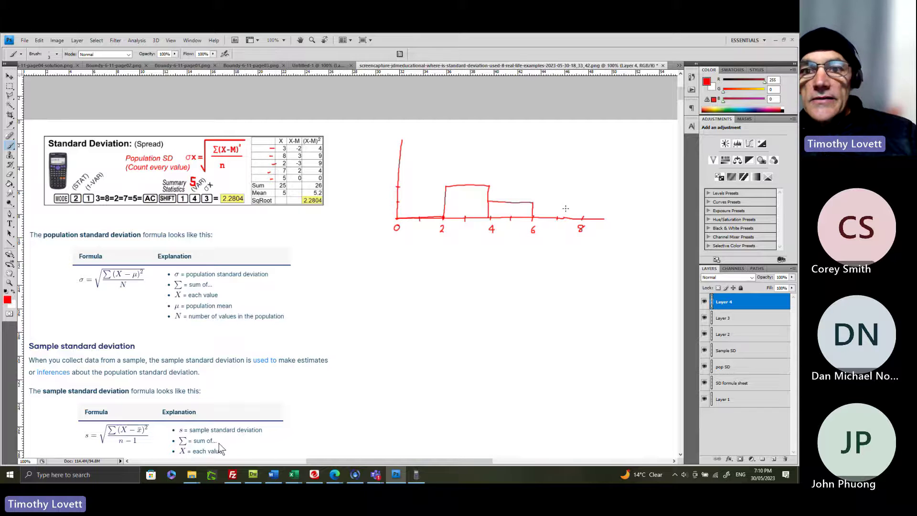
mouse_move(532, 202)
left_mouse_down()
mouse_move(533, 184)
mouse_move(585, 184)
mouse_move(582, 217)
left_mouse_up()
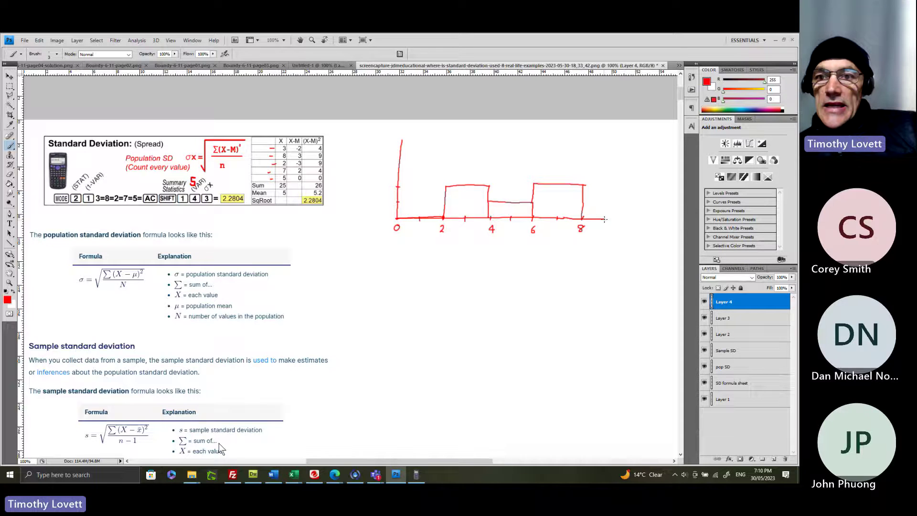
mouse_move(633, 220)
left_mouse_down()
mouse_move(611, 219)
mouse_move(637, 220)
mouse_move(628, 231)
mouse_move(604, 222)
mouse_move(632, 220)
mouse_move(592, 219)
mouse_move(620, 220)
left_mouse_up()
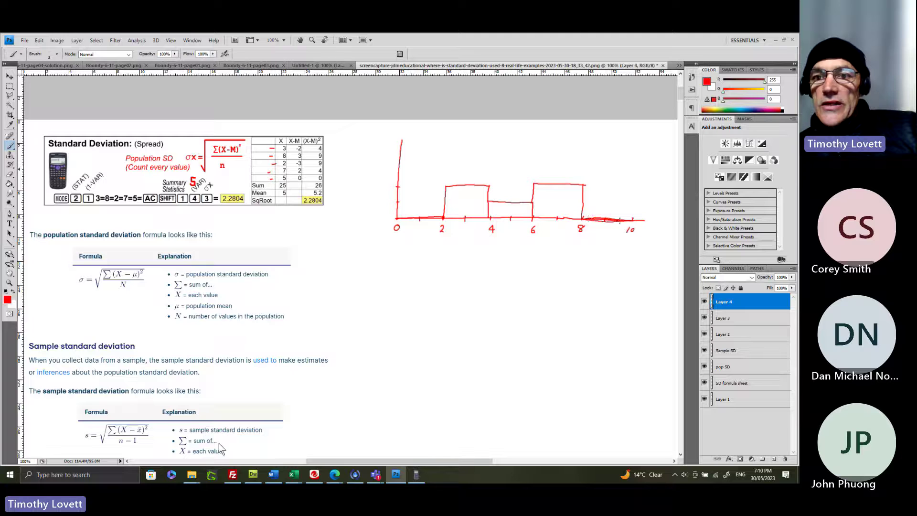
left_click_drag(438, 217, 408, 219)
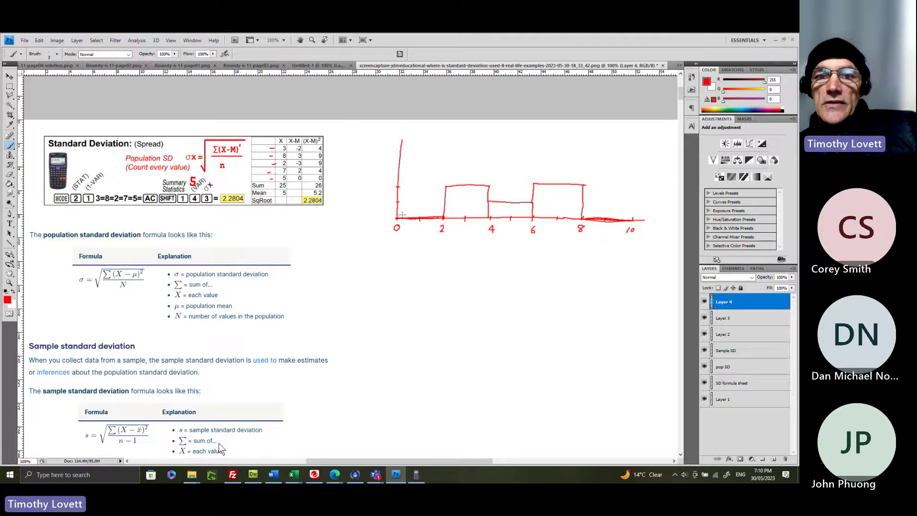
Step: Change the foreground painting colour to blue
left_click(707, 82)
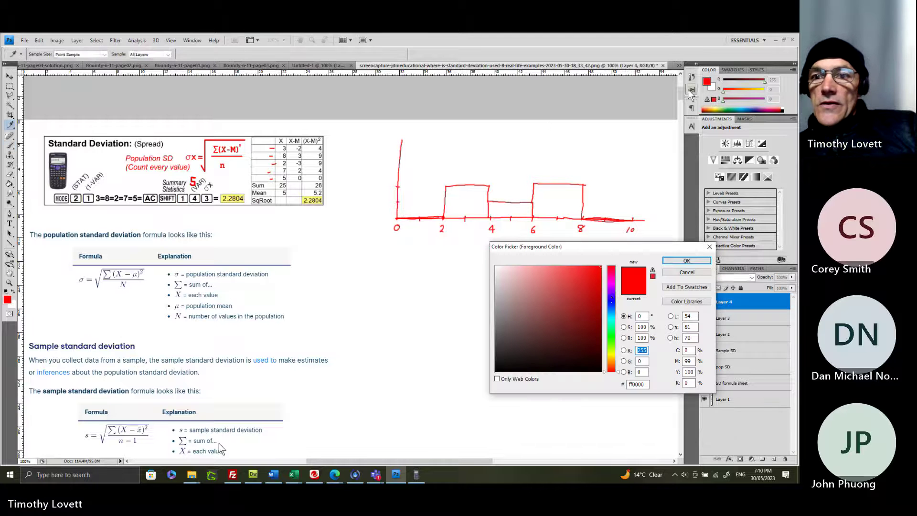
left_click(611, 301)
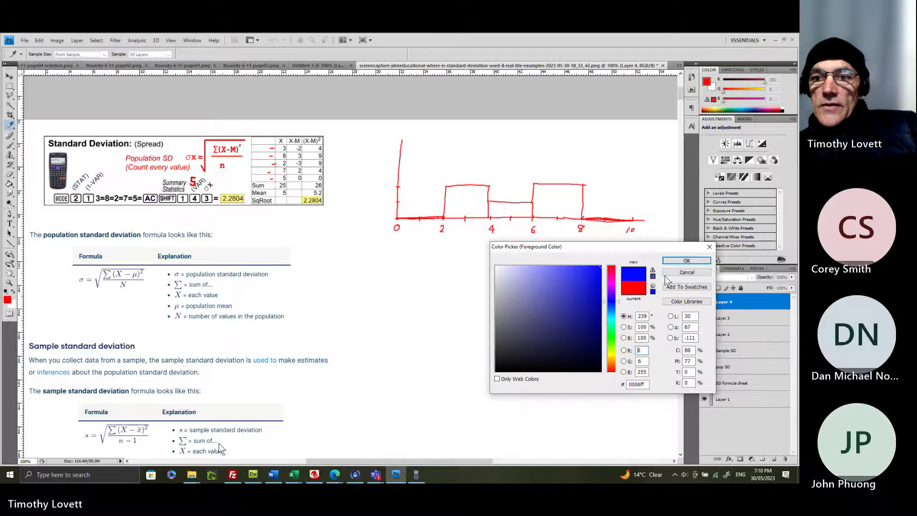
left_click(686, 261)
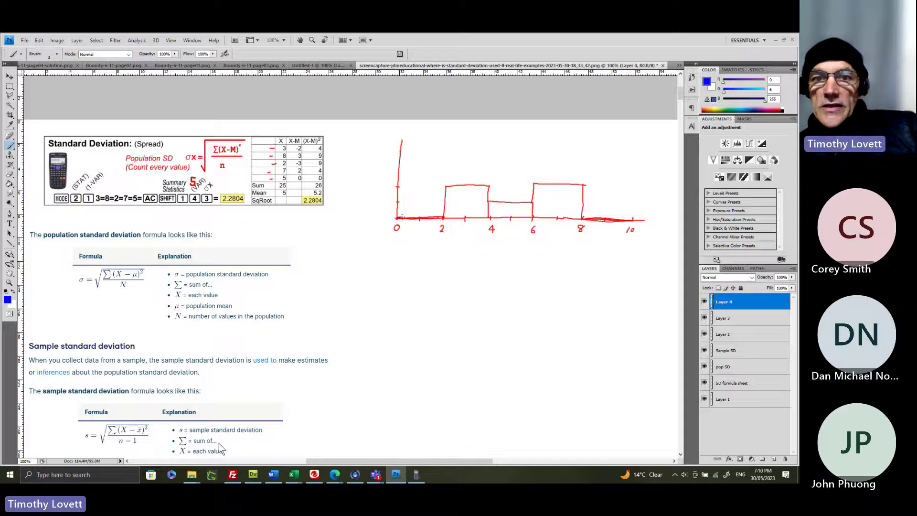
Step: Sketch a flatter blue curve, a dashed centre line, and a taller peaked curve over the bars
mouse_move(436, 214)
left_mouse_down()
mouse_move(481, 189)
mouse_move(553, 189)
mouse_move(633, 224)
left_mouse_up()
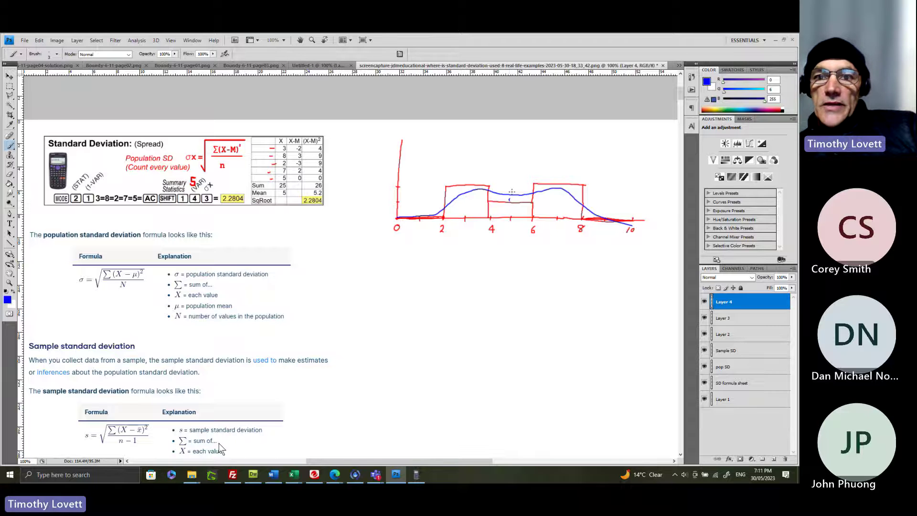
left_click_drag(511, 191, 513, 169)
mouse_move(560, 188)
left_mouse_down()
mouse_move(531, 167)
mouse_move(489, 175)
mouse_move(464, 194)
left_mouse_up()
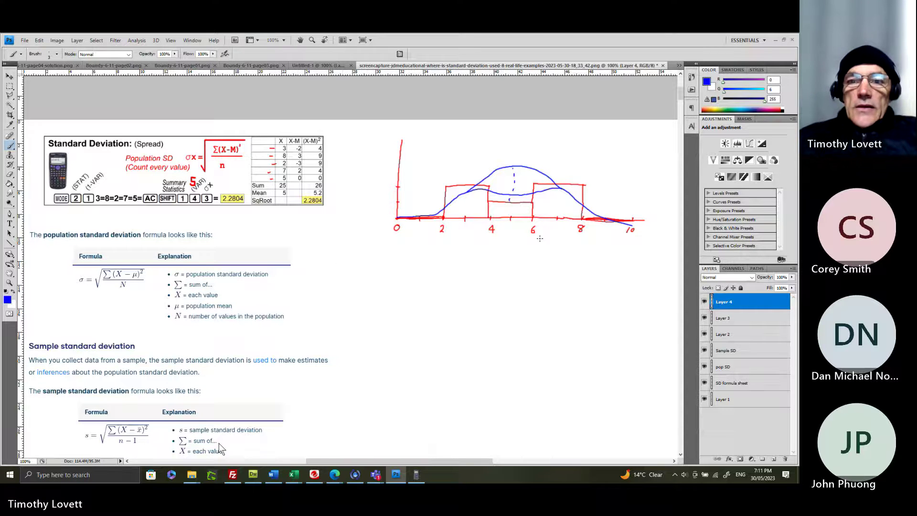
Step: Scroll down to the annotated bell curve and empirical rule section
scroll(510, 262, "down", 5)
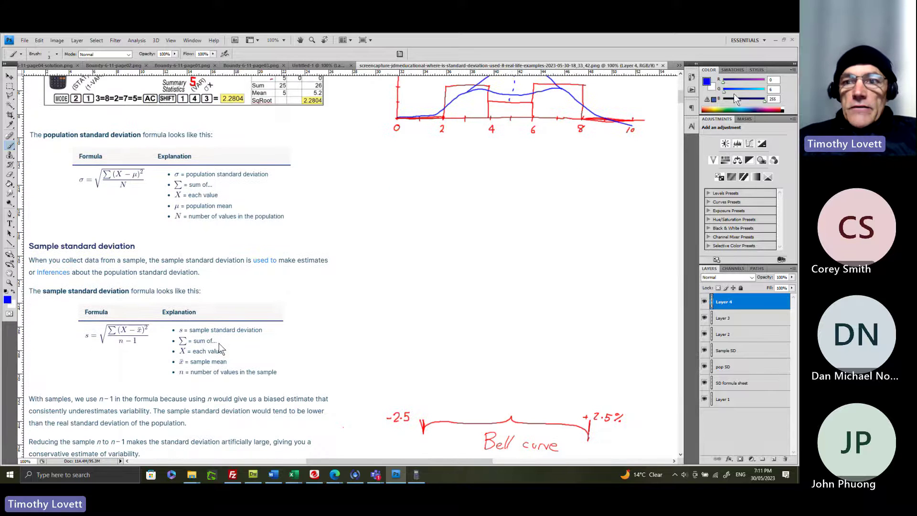
left_click_drag(680, 98, 679, 114)
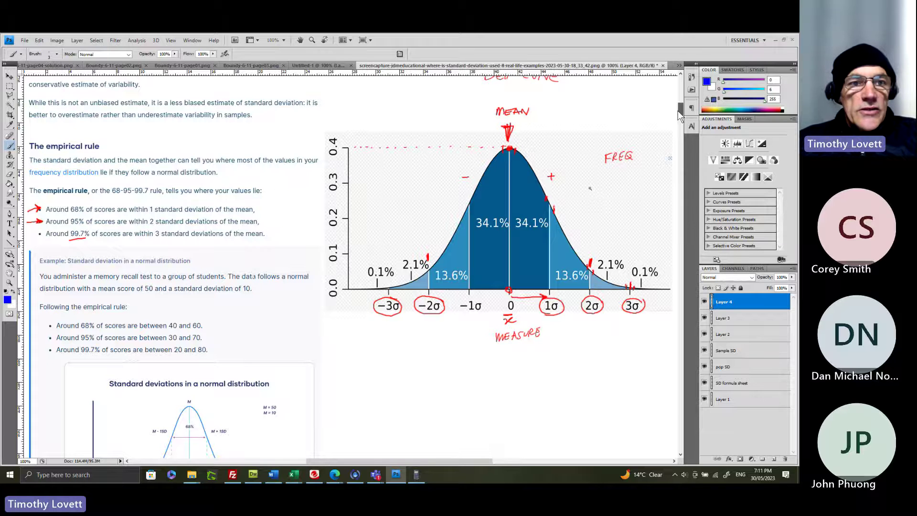
left_click_drag(678, 116, 681, 118)
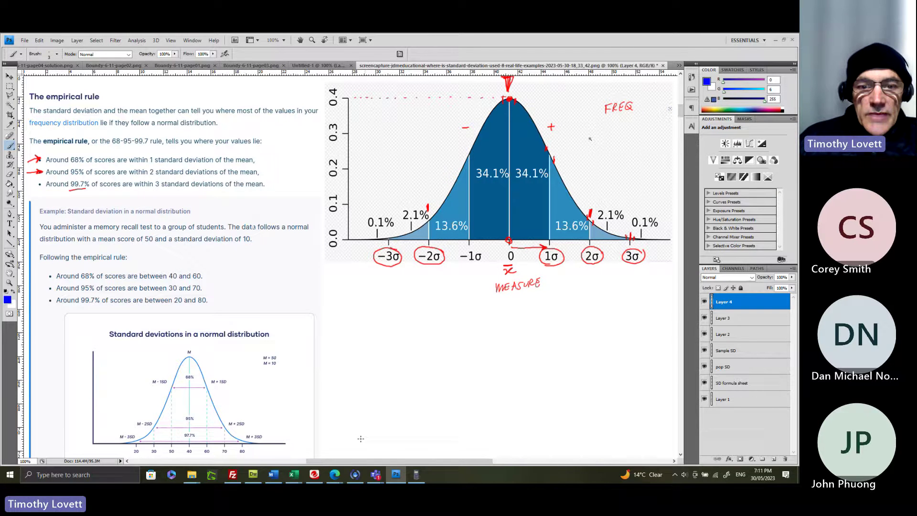
Step: Bring up Edge's Standard deviation article, closing the image viewer and clearing the table highlight
mouse_move(334, 480)
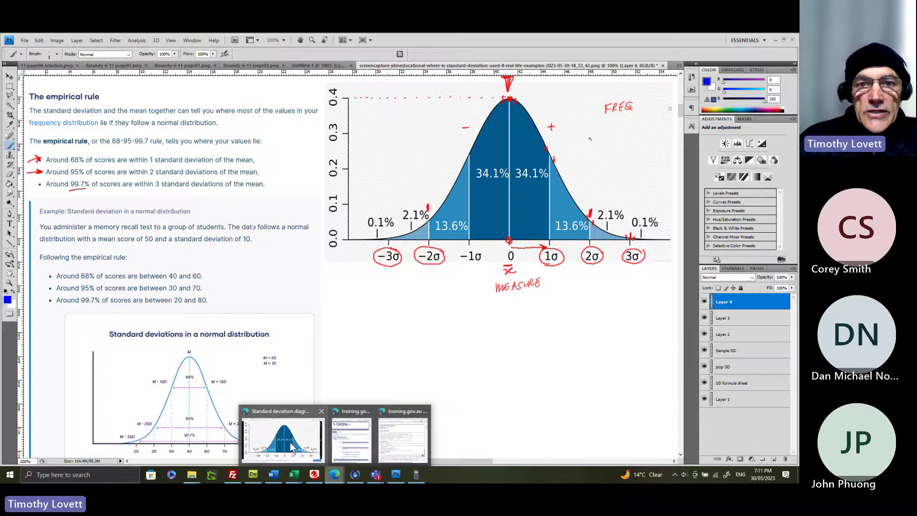
left_click(293, 448)
left_click(10, 55)
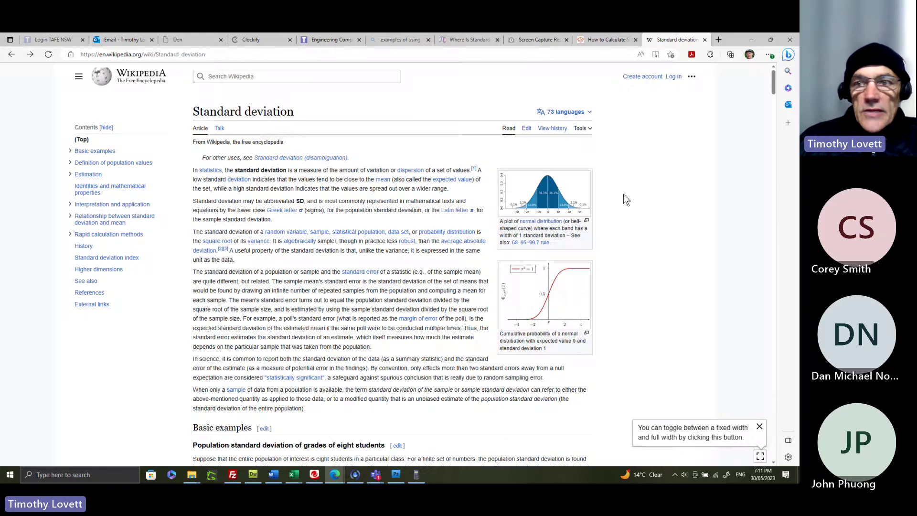
left_click_drag(777, 88, 739, 324)
scroll(520, 267, "up", 1)
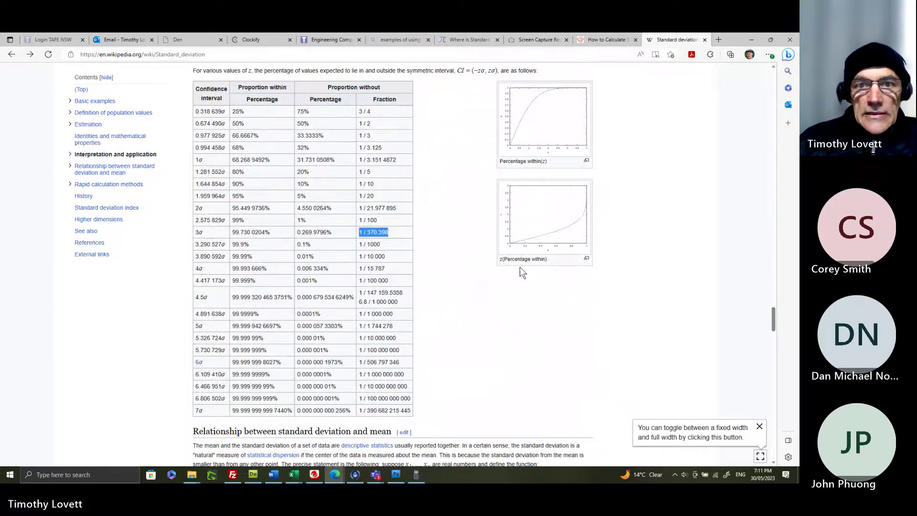
left_click(483, 302)
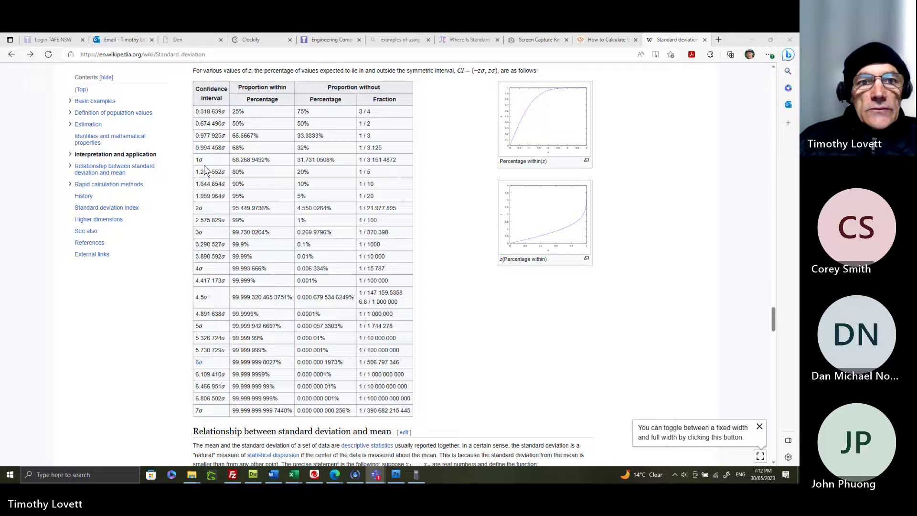
Step: Highlight the 1σ, 2σ, 3σ, 4σ and 5σ rows of the sigma-level table in turn
left_click_drag(195, 160, 273, 162)
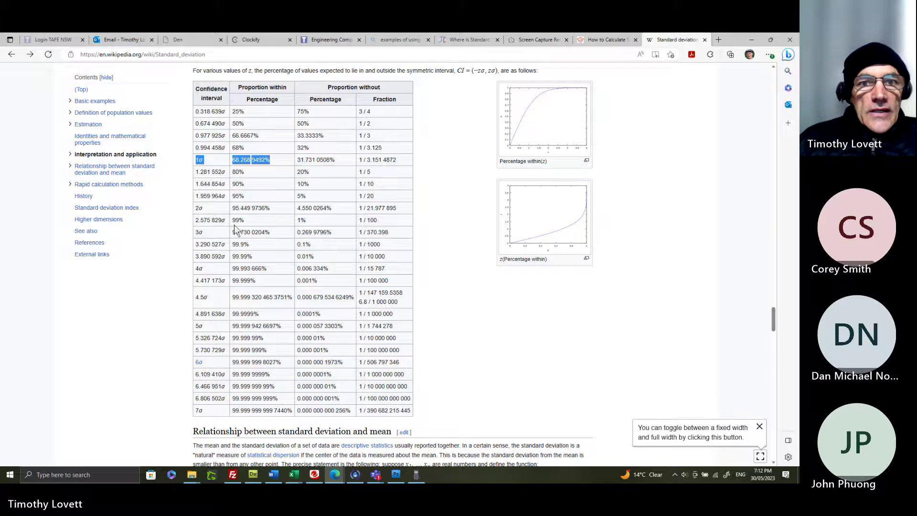
left_click_drag(197, 207, 272, 216)
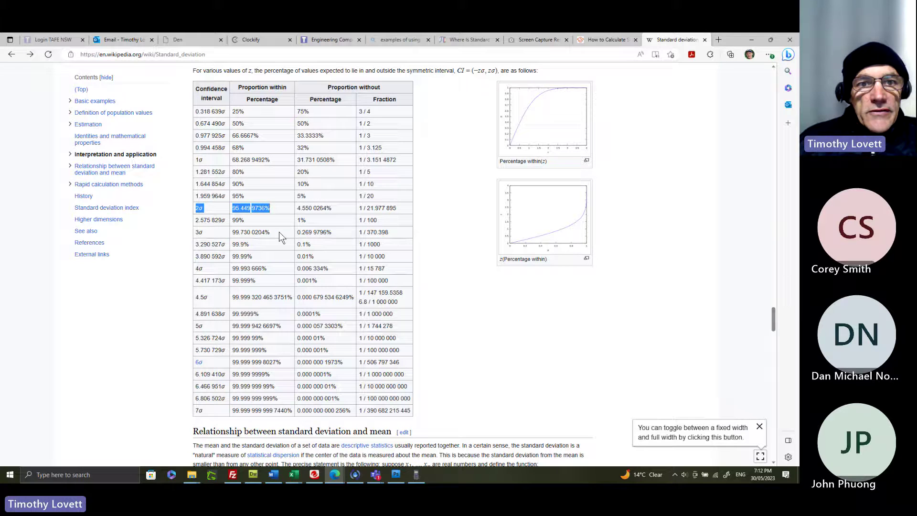
left_click(268, 210)
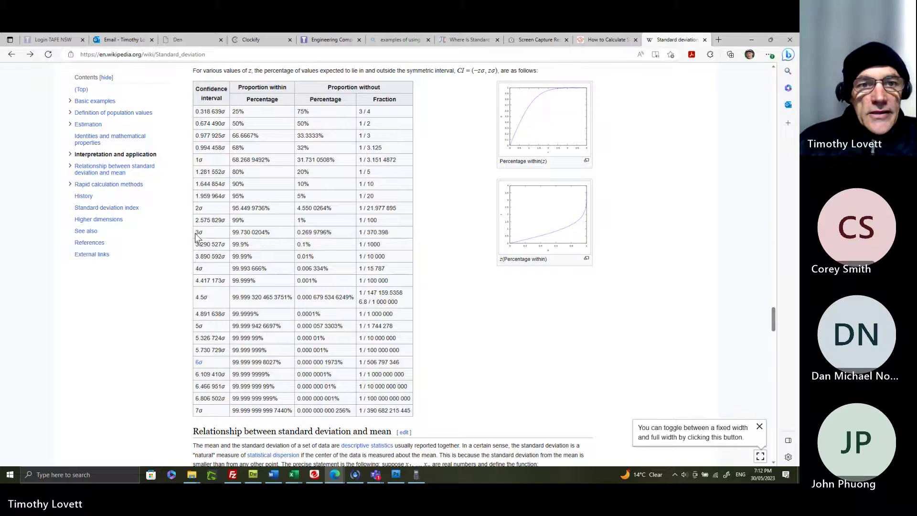
left_click_drag(197, 232, 281, 237)
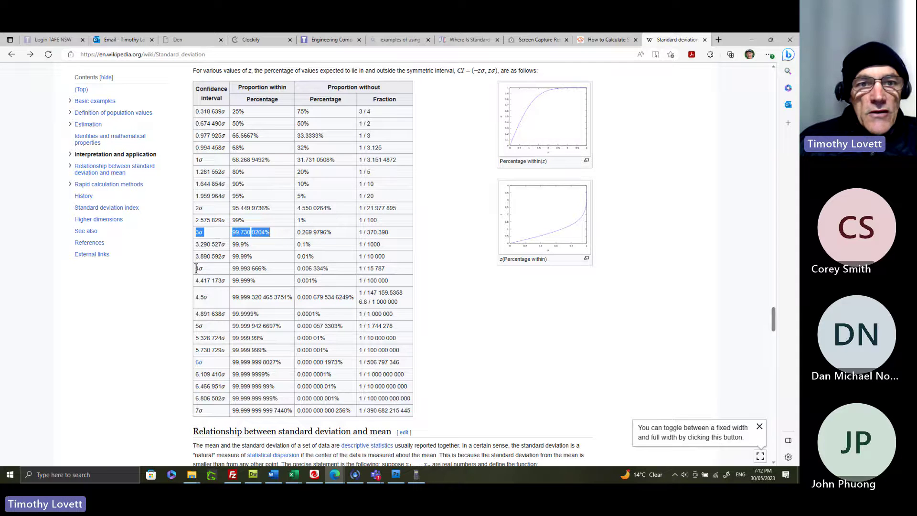
left_click_drag(196, 268, 251, 272)
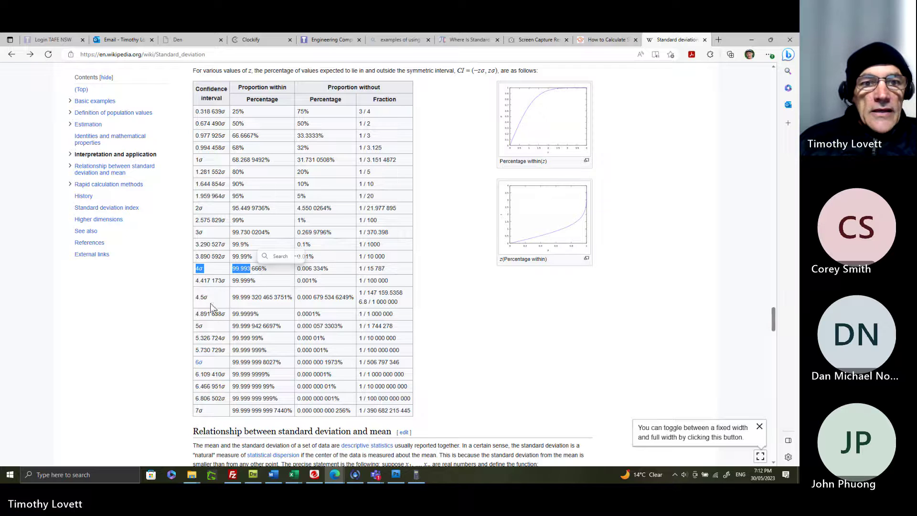
left_click_drag(195, 326, 255, 329)
Step: Visit the linked Six Sigma article, return, and highlight the 6σ row's percentage within
left_click(198, 363)
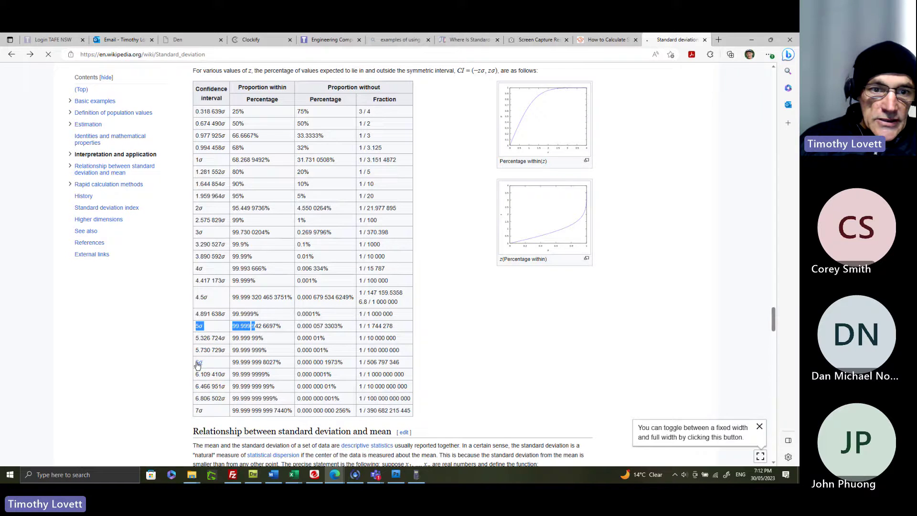
left_click(11, 53)
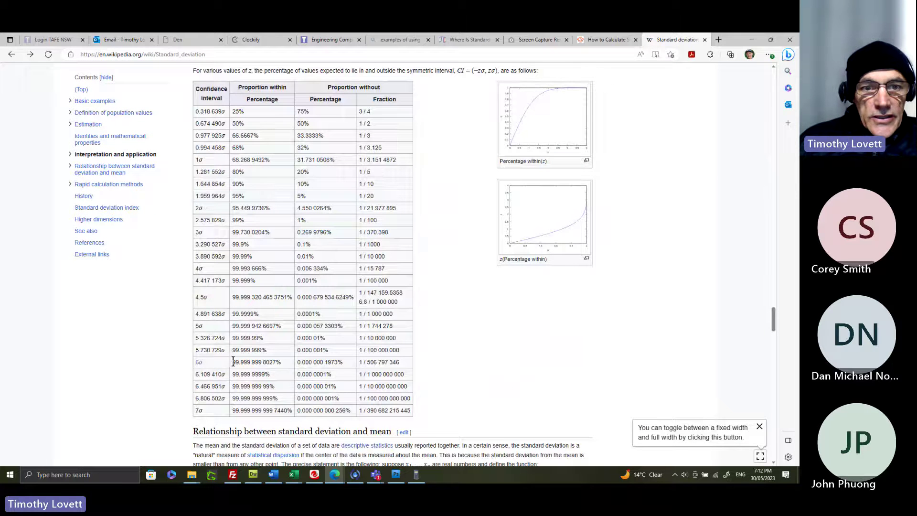
left_click_drag(234, 361, 266, 366)
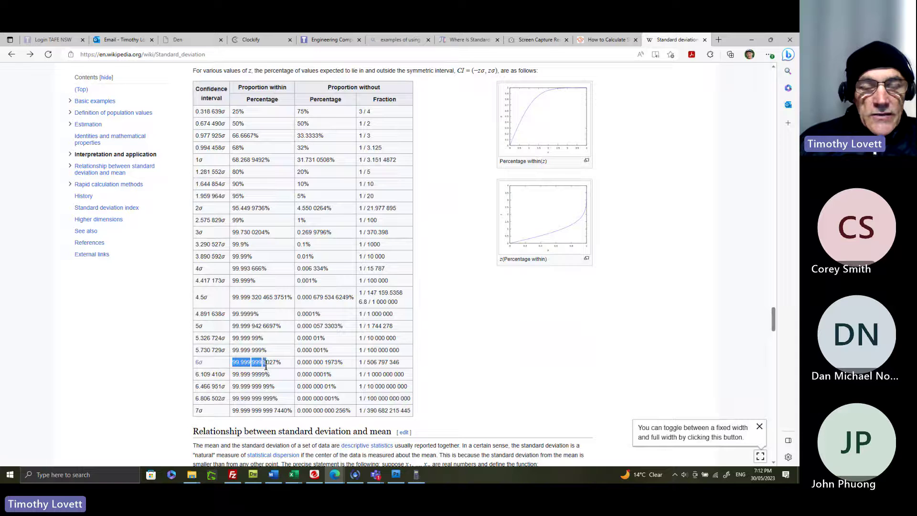
left_click(476, 337)
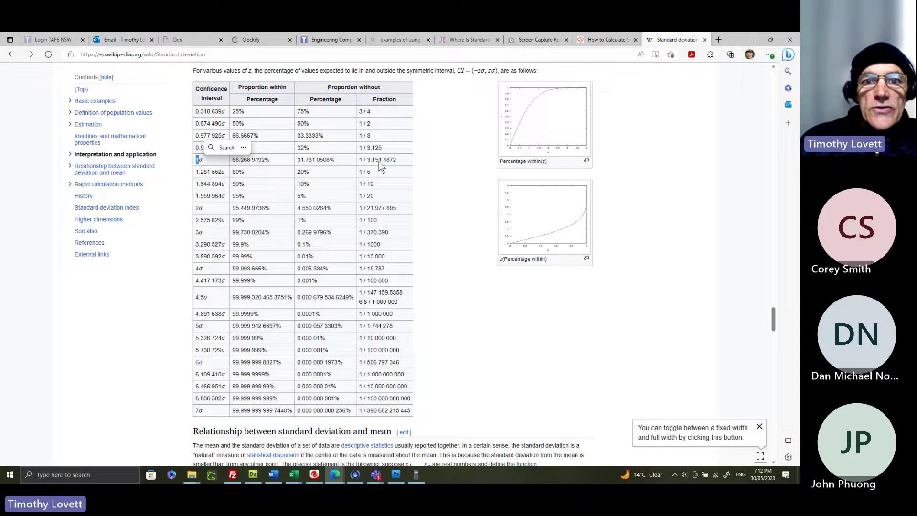
Step: Highlight the 1σ row's 68.268 9492% within and its fraction 1 / 3.151 4872
left_click_drag(398, 160, 359, 163)
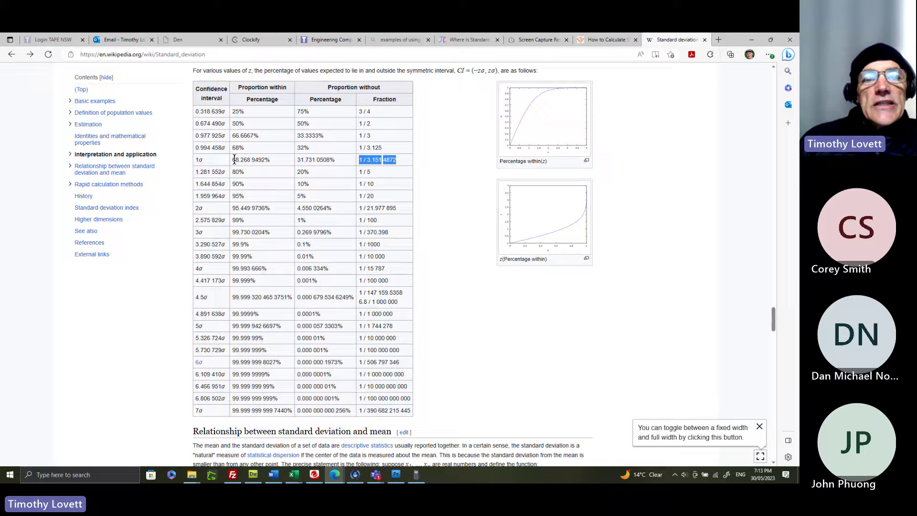
left_click_drag(234, 159, 256, 162)
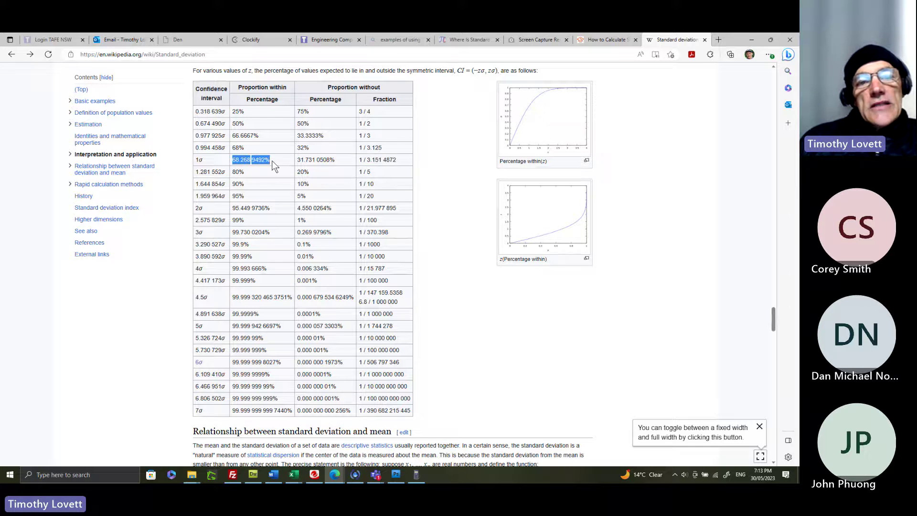
left_click_drag(402, 159, 358, 160)
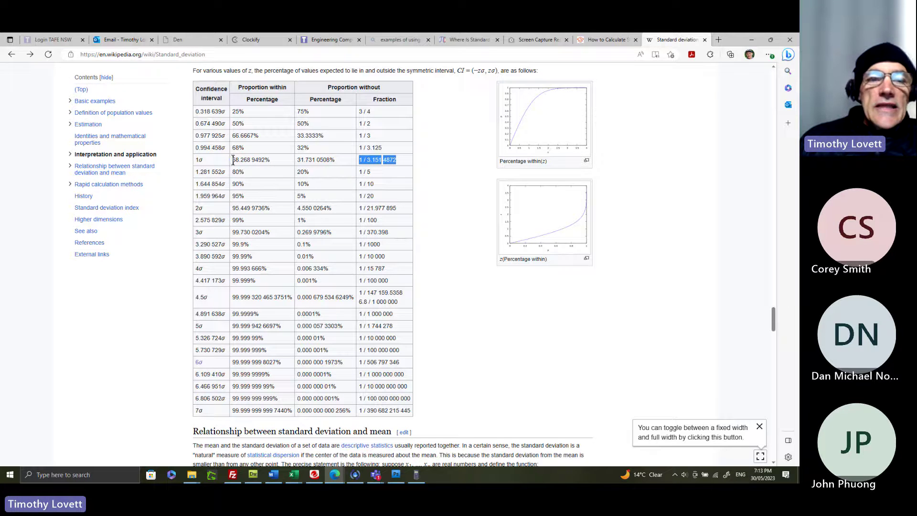
left_click_drag(233, 160, 273, 162)
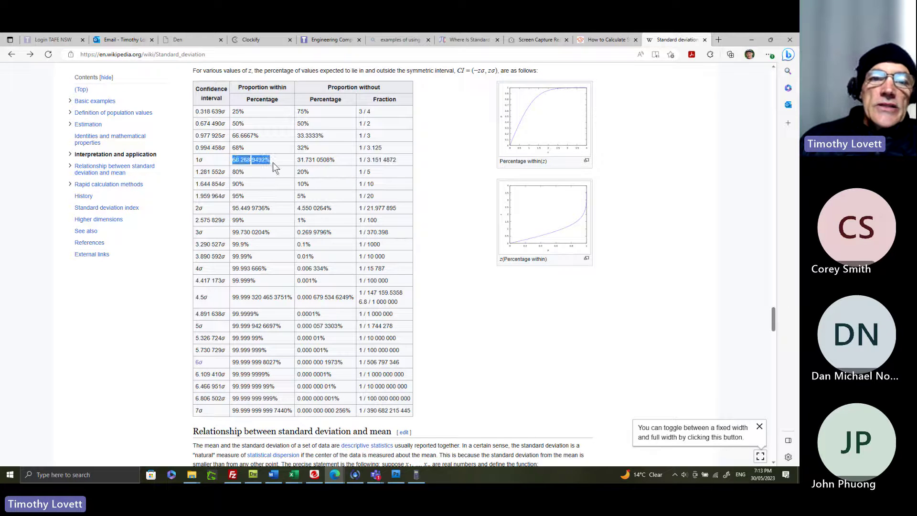
left_click(202, 160)
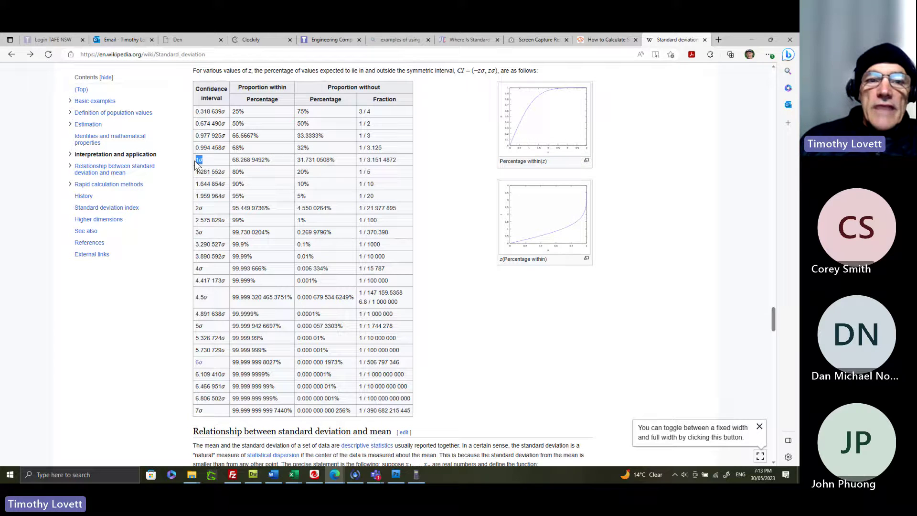
left_click_drag(399, 160, 359, 162)
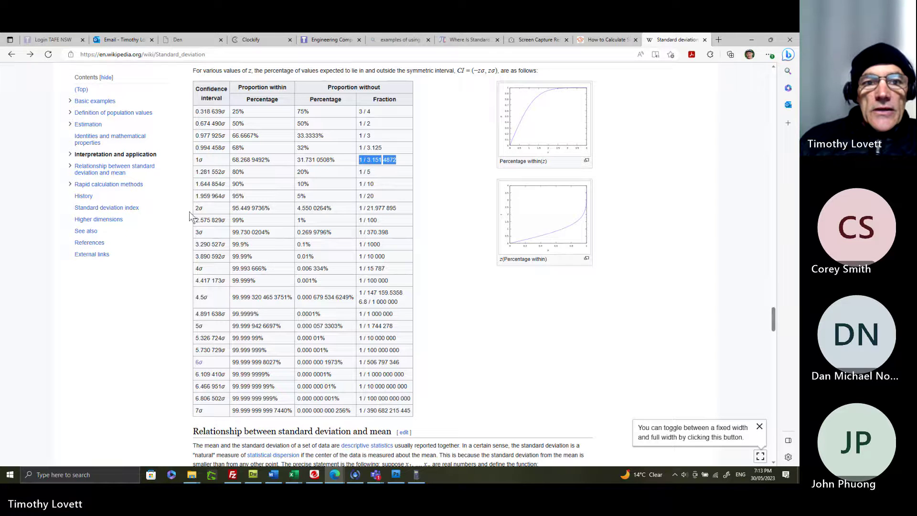
left_click_drag(196, 209, 200, 209)
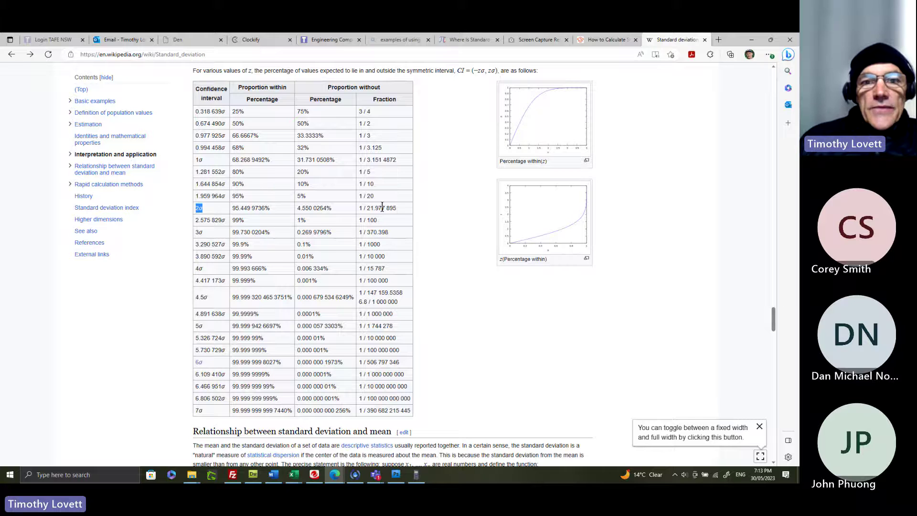
left_click_drag(399, 208, 359, 209)
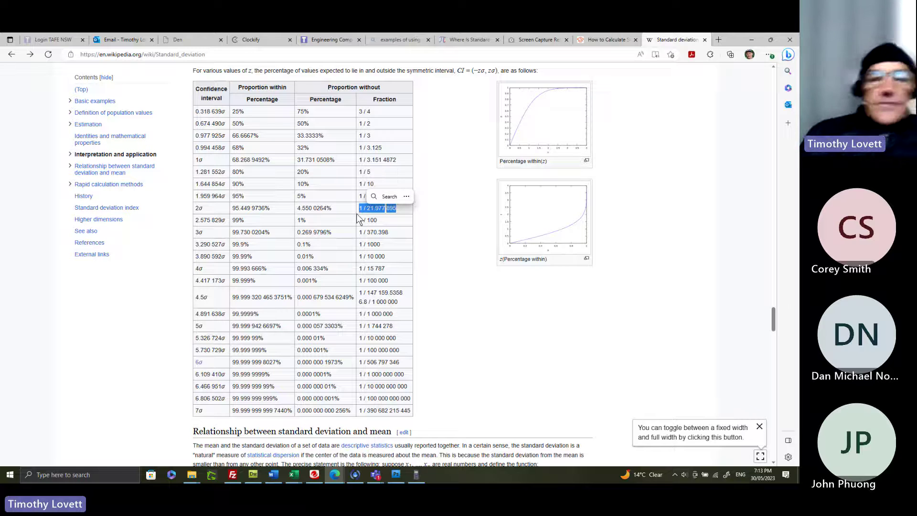
left_click(437, 210)
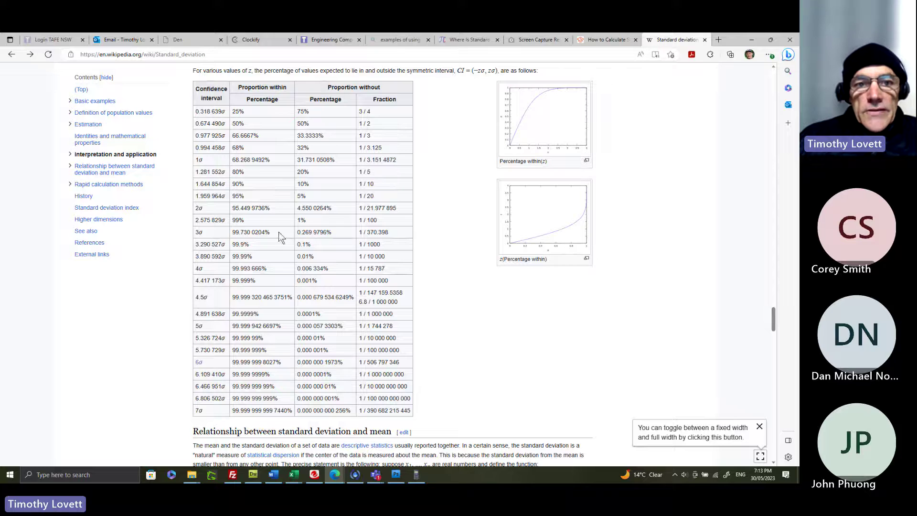
double_click(198, 232)
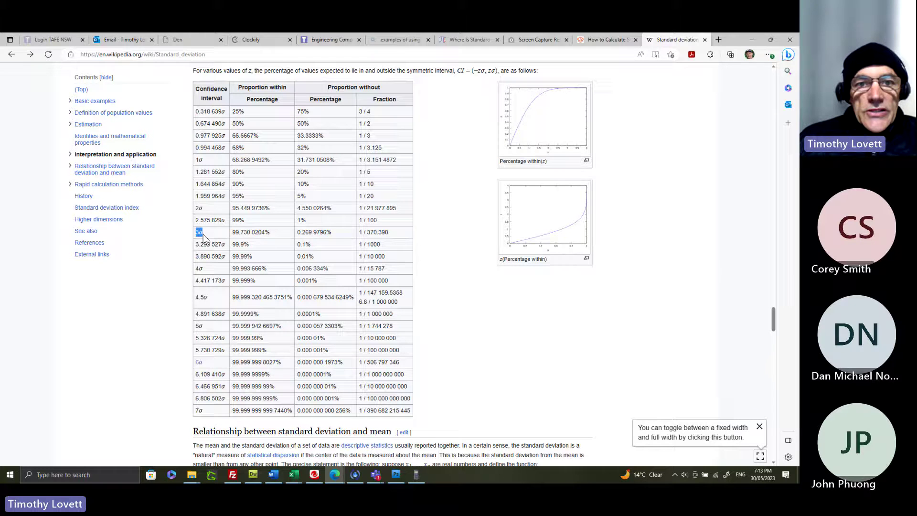
left_click_drag(396, 234, 363, 234)
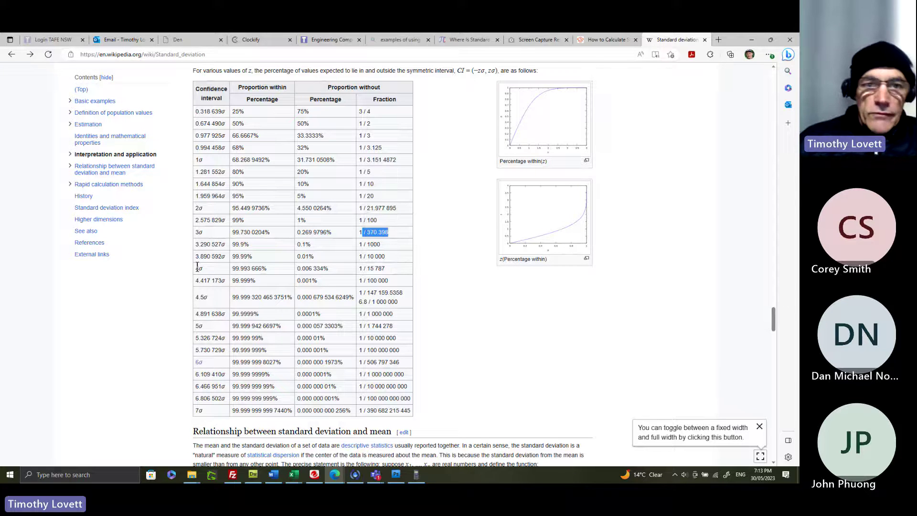
left_click_drag(195, 268, 205, 269)
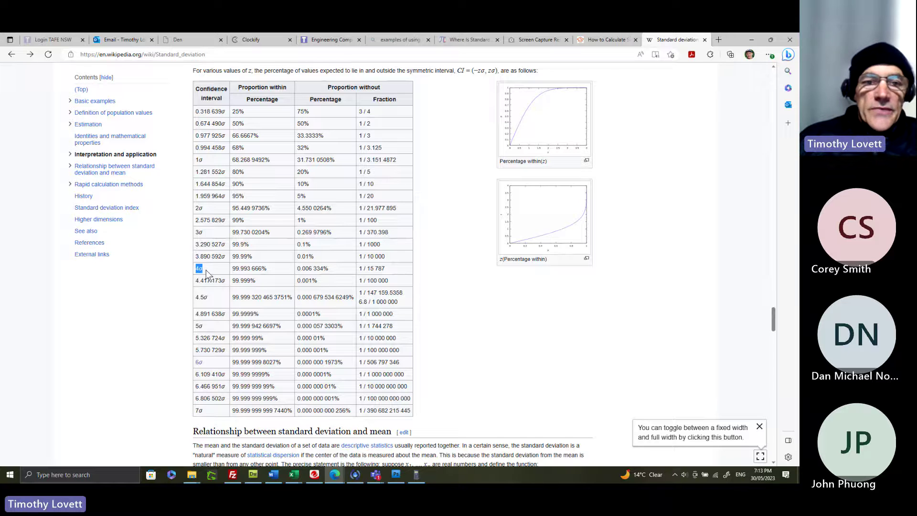
left_click_drag(385, 268, 361, 274)
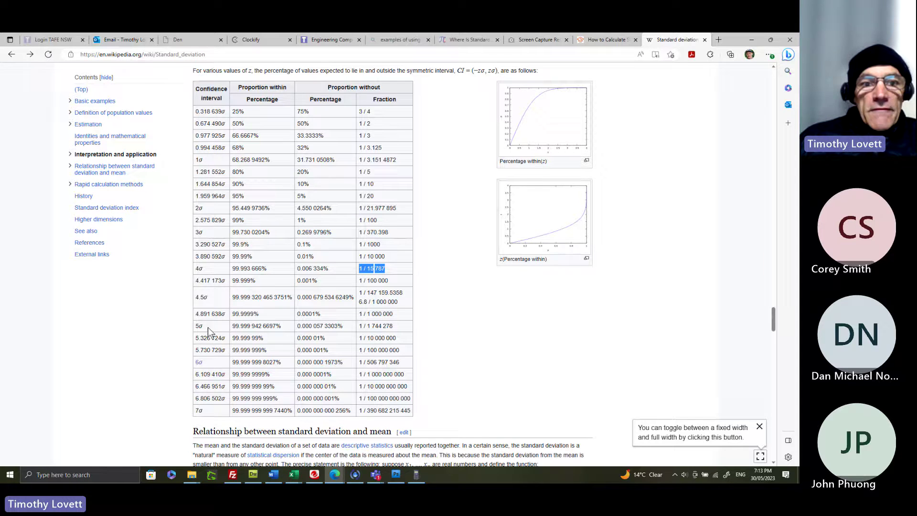
left_click_drag(194, 326, 207, 330)
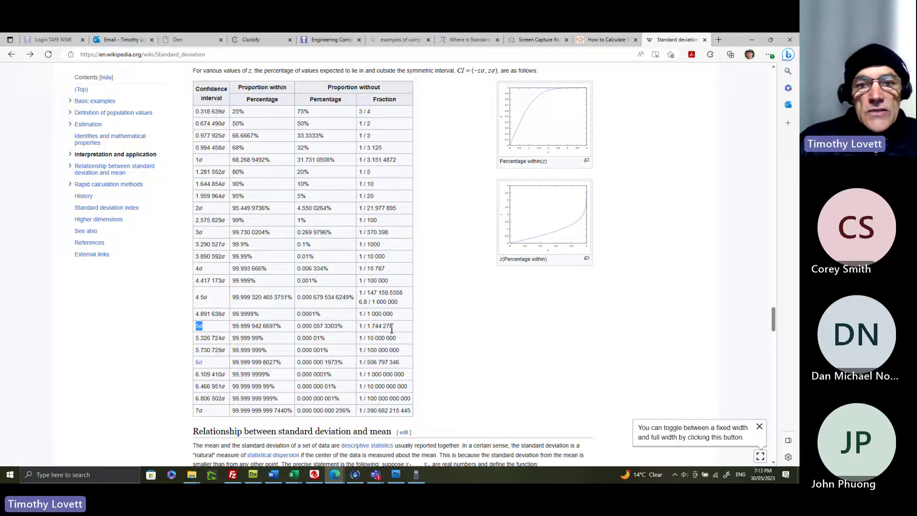
left_click_drag(394, 326, 358, 326)
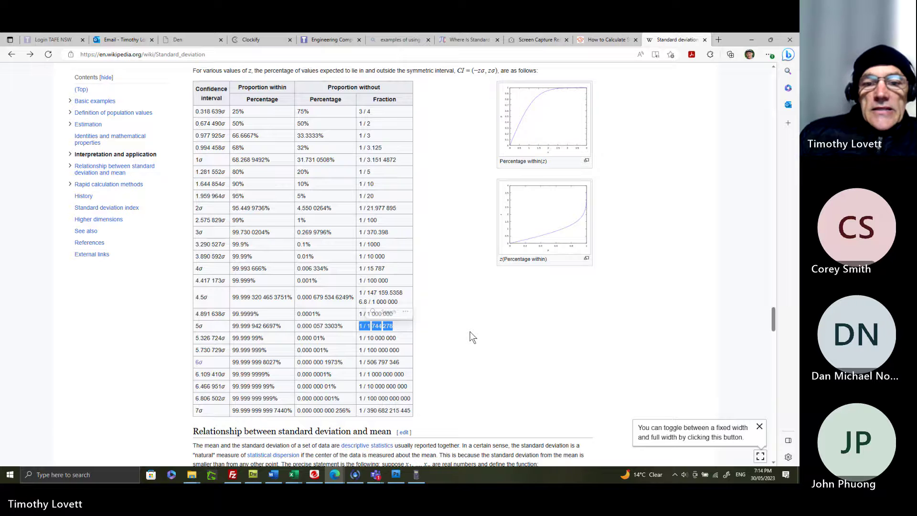
scroll(410, 336, "up", 1)
scroll(406, 396, "down", 2)
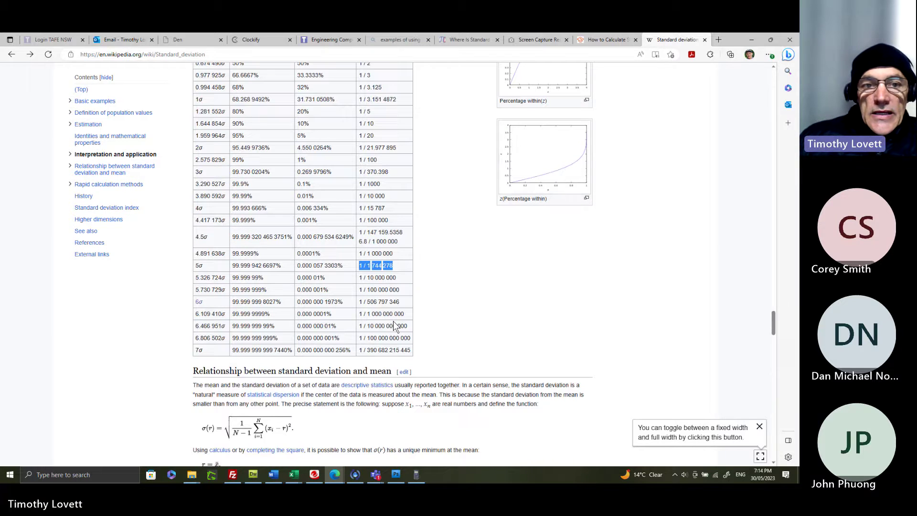
left_click_drag(401, 302, 359, 302)
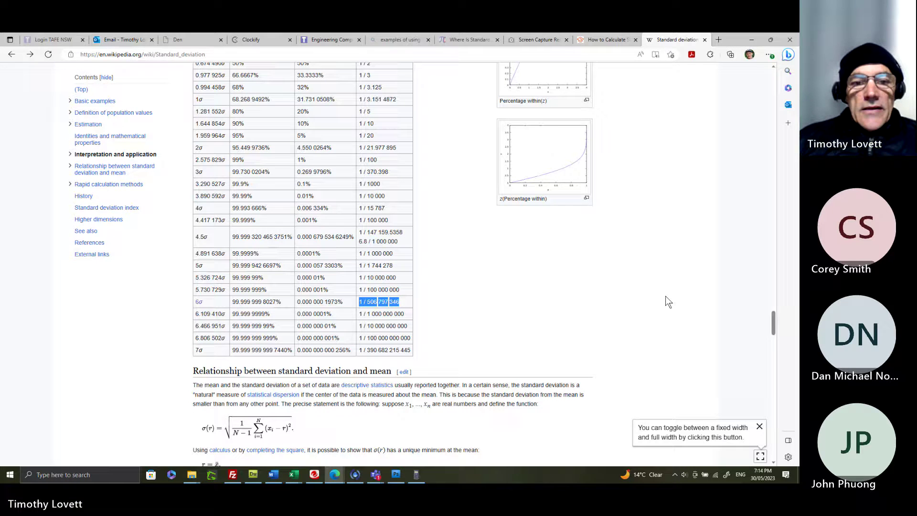
Step: Back in Photoshop, change the foreground painting colour from blue to red
left_click(398, 473)
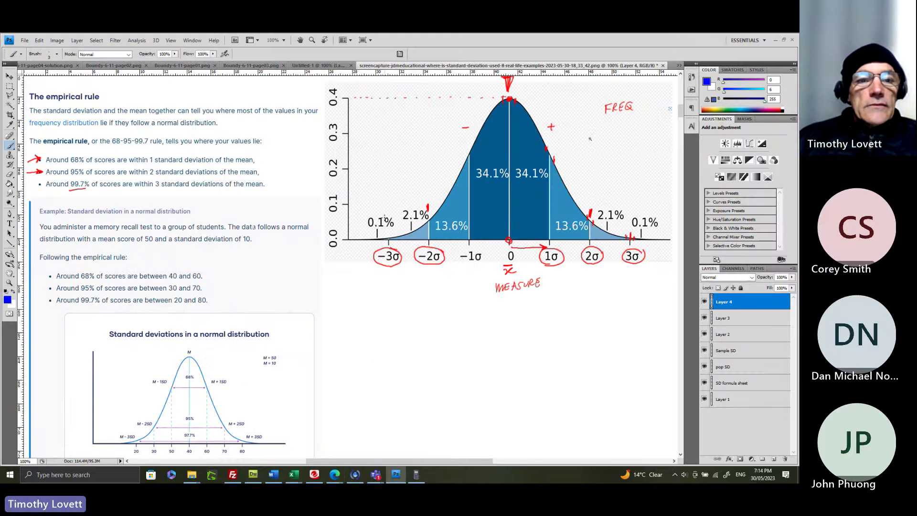
scroll(373, 215, "down", 4)
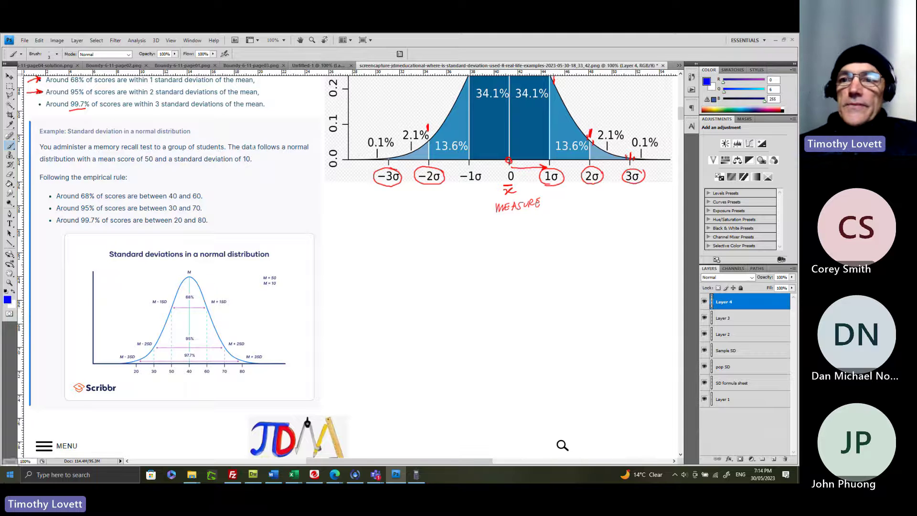
left_click(707, 83)
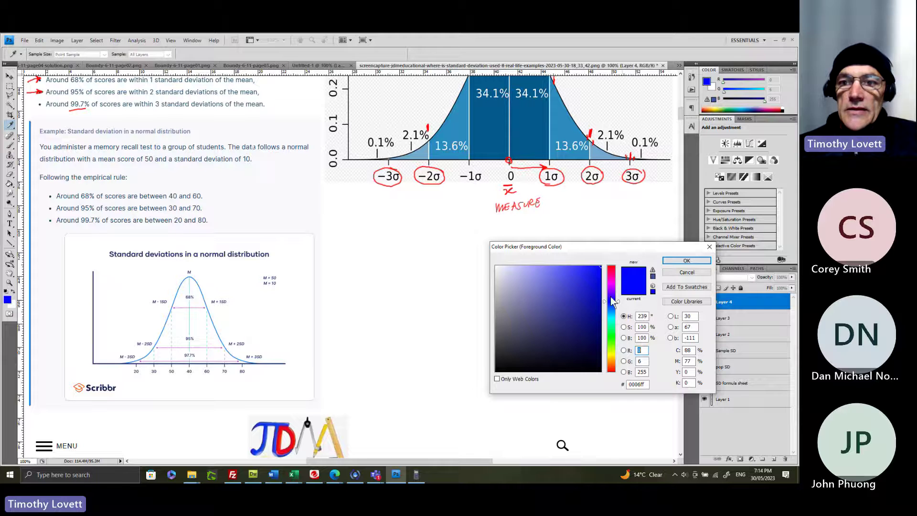
left_click_drag(610, 299, 613, 264)
left_click(686, 261)
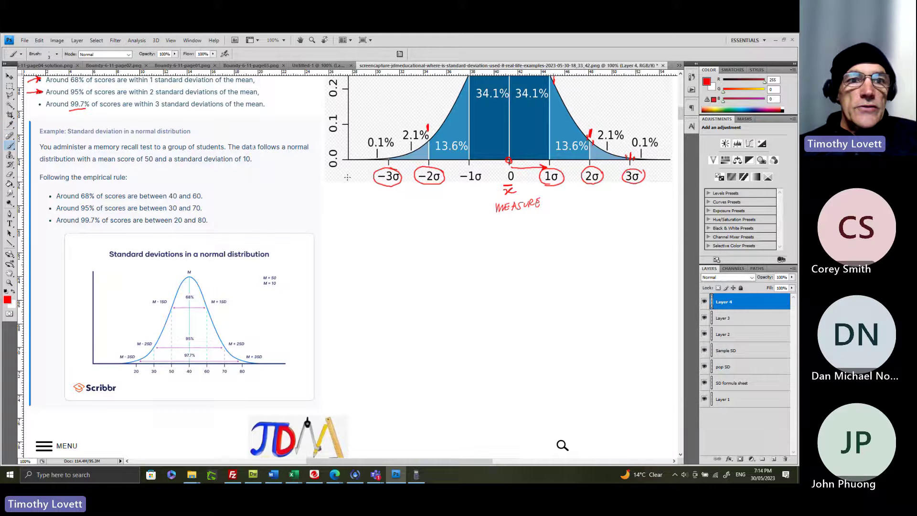
Step: Circle the mean score of 50 and standard deviation 10, and mark 50 % above the peak
mouse_move(160, 153)
left_mouse_down()
mouse_move(106, 152)
mouse_move(98, 165)
mouse_move(161, 161)
left_mouse_up()
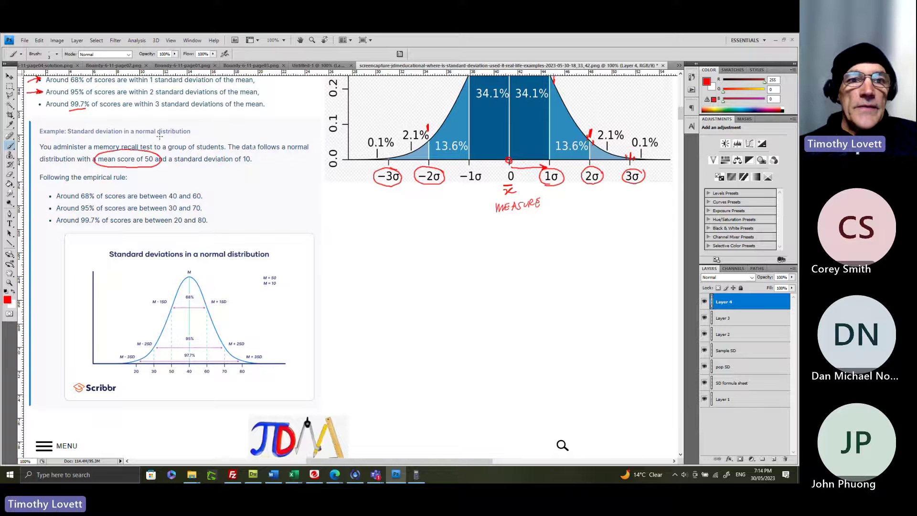
mouse_move(250, 156)
left_mouse_down()
mouse_move(244, 151)
mouse_move(241, 162)
mouse_move(252, 165)
mouse_move(252, 152)
left_mouse_up()
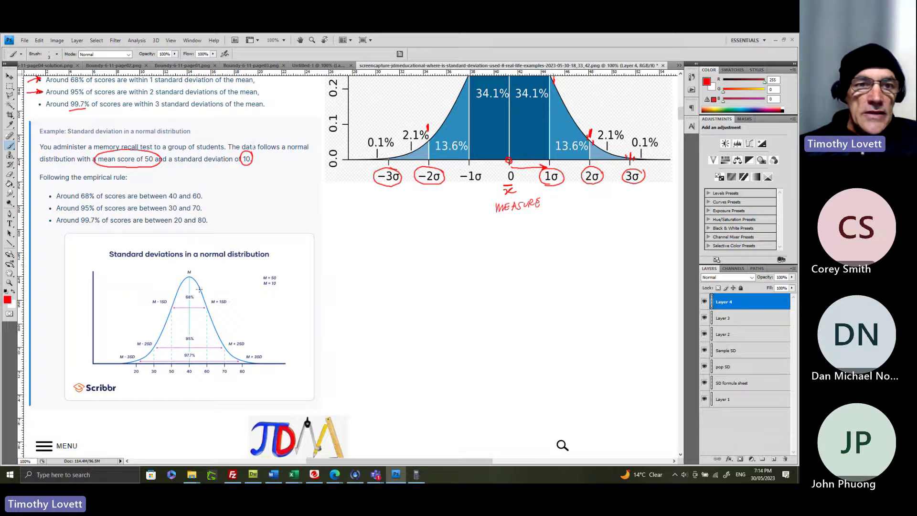
mouse_move(189, 269)
left_mouse_down()
mouse_move(182, 238)
mouse_move(204, 242)
left_mouse_up()
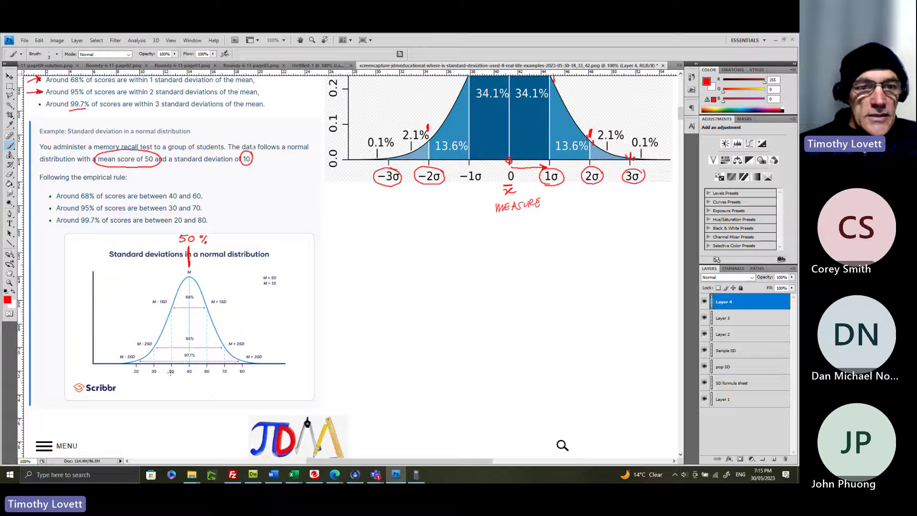
Step: Tick the Scribbr curve's SD lines in red and label them 40/60, 30/70 and 20/80
left_click_drag(170, 369, 188, 372)
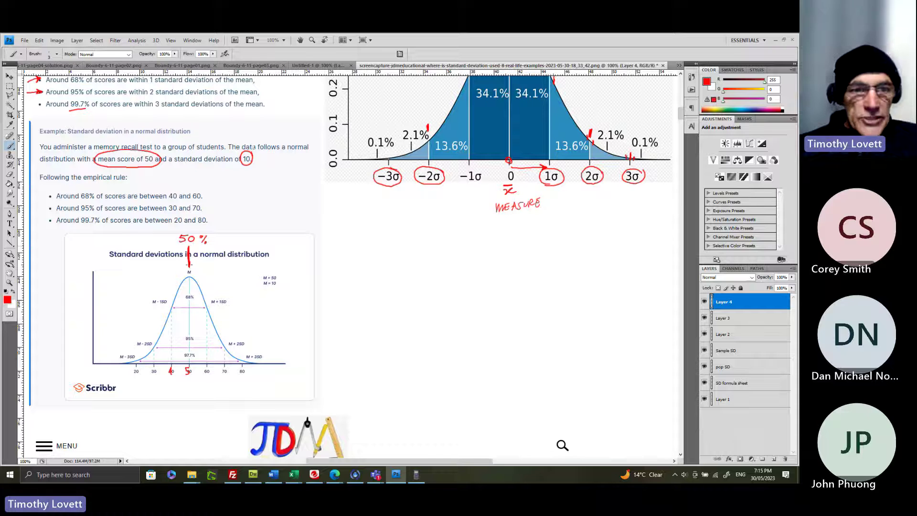
mouse_move(208, 300)
left_mouse_down()
mouse_move(207, 311)
mouse_move(171, 312)
mouse_move(195, 311)
mouse_move(212, 286)
mouse_move(167, 293)
mouse_move(171, 286)
left_mouse_up()
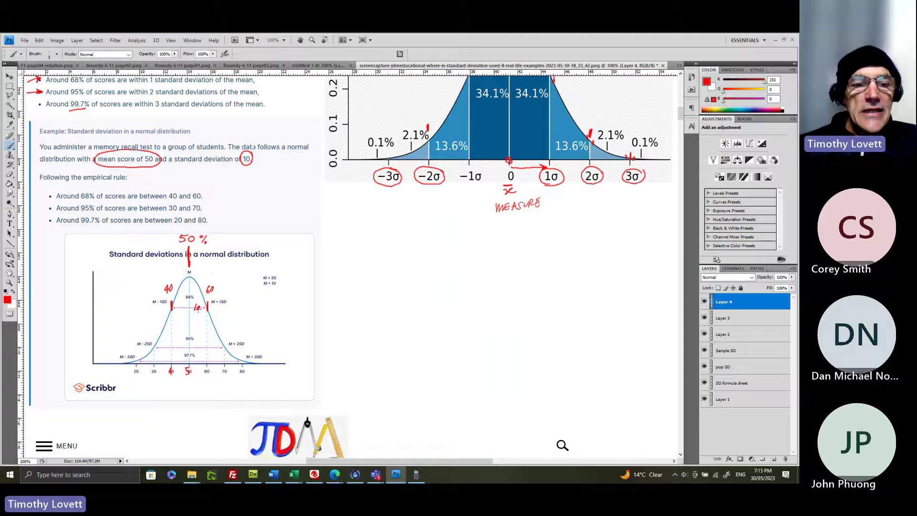
left_click_drag(225, 340, 227, 329)
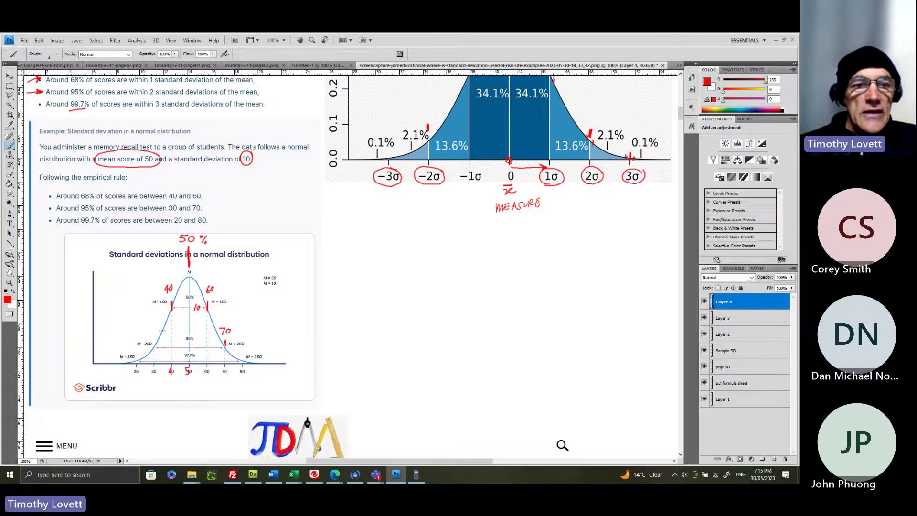
left_click_drag(140, 328, 149, 334)
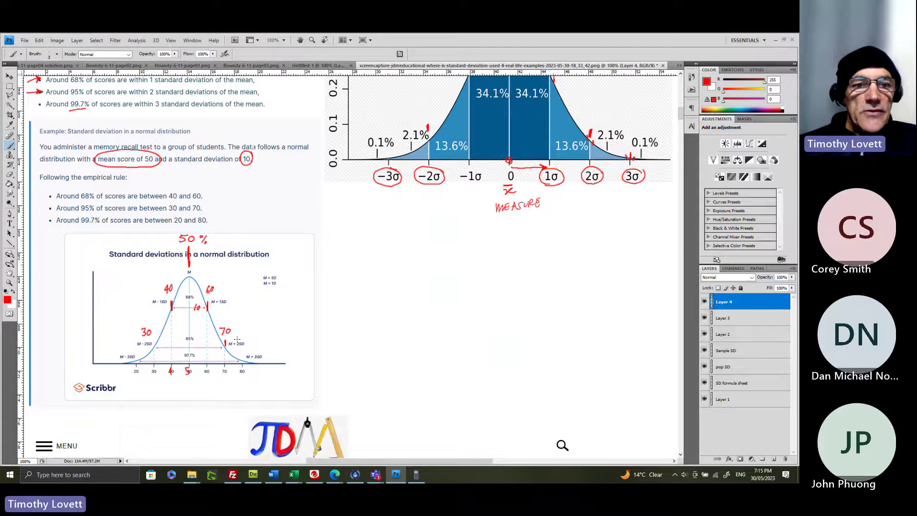
left_click_drag(241, 346, 244, 349)
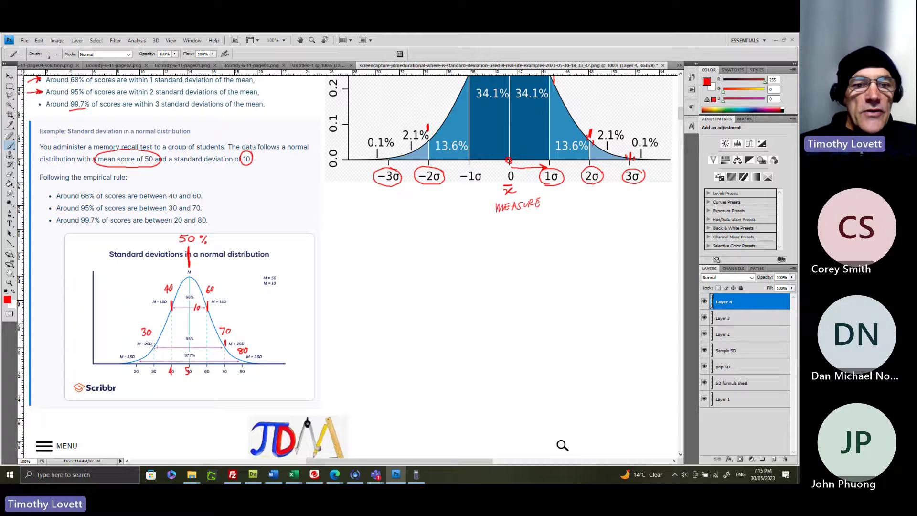
left_click_drag(121, 350, 129, 351)
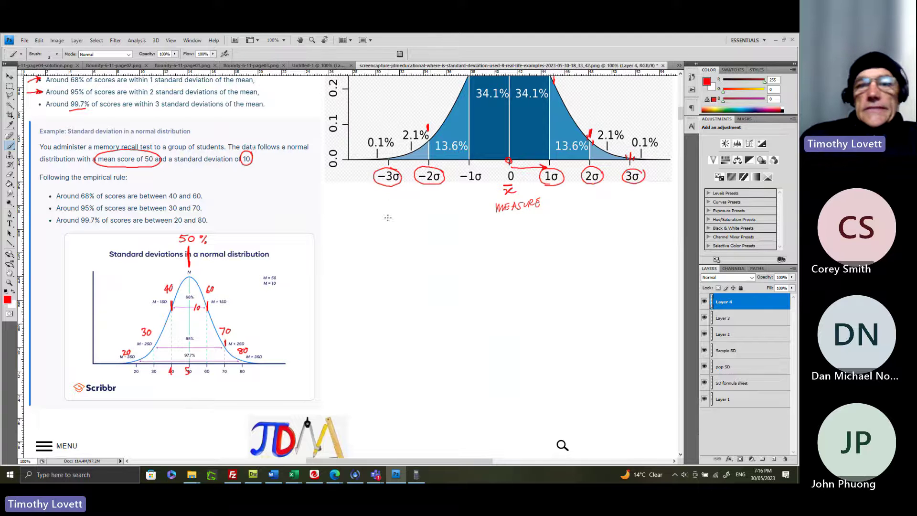
scroll(480, 271, "down", 5)
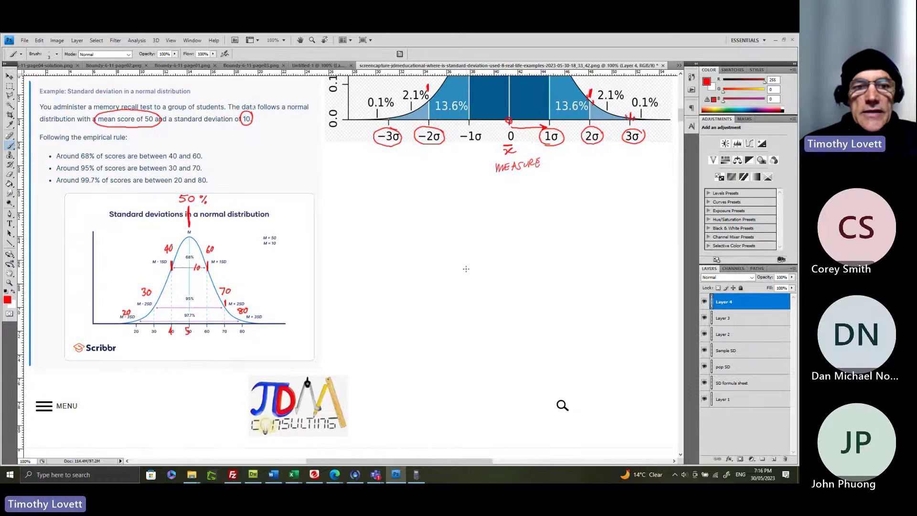
scroll(467, 158, "down", 2)
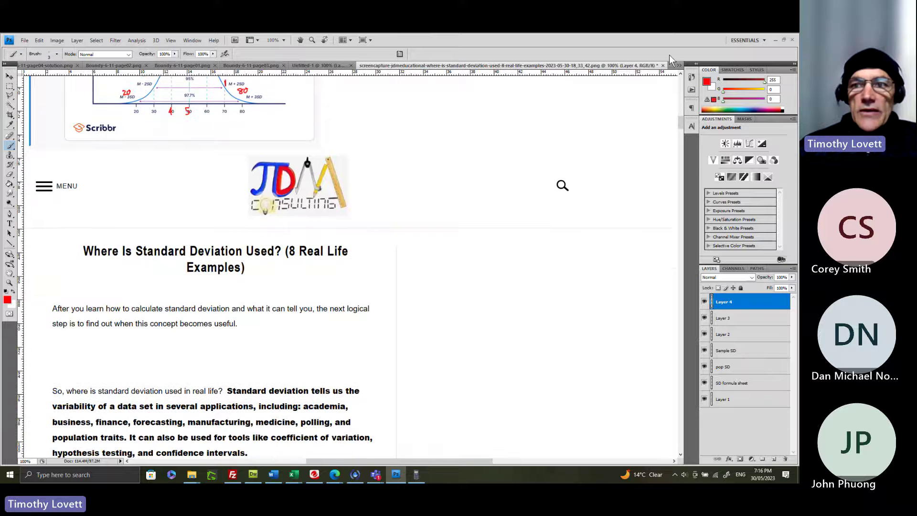
left_click_drag(682, 126, 693, 178)
scroll(524, 207, "up", 1)
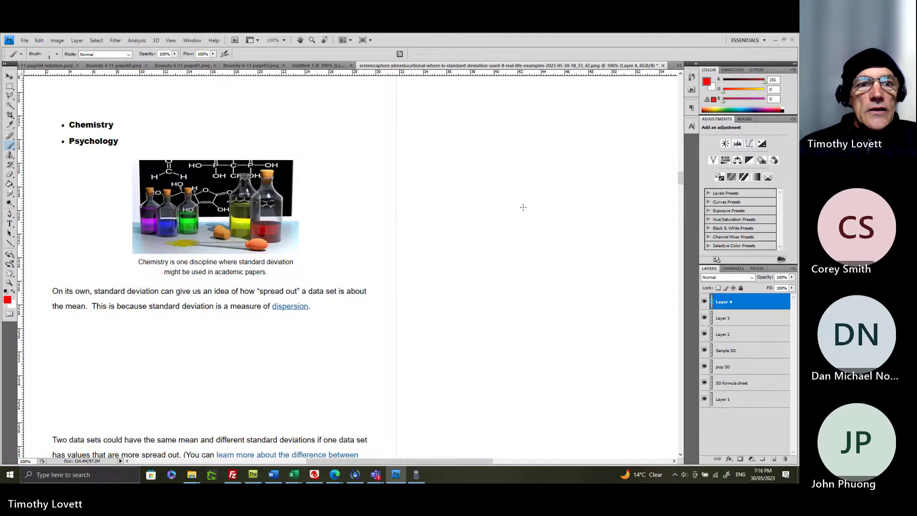
scroll(523, 207, "down", 5)
scroll(532, 211, "down", 2)
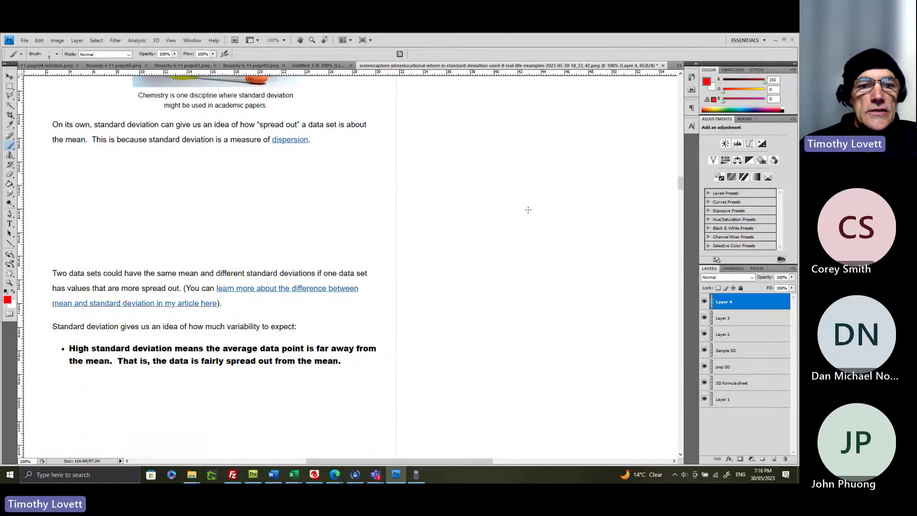
scroll(520, 208, "down", 8)
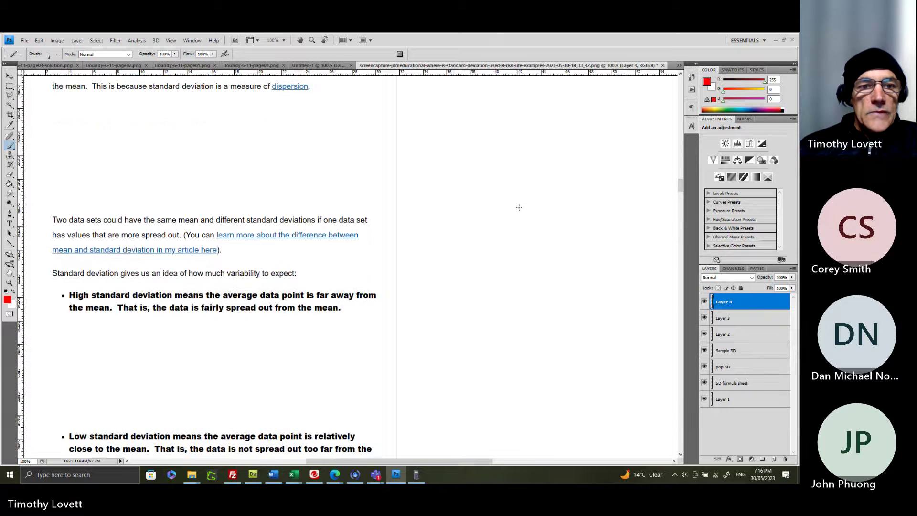
scroll(509, 200, "down", 4)
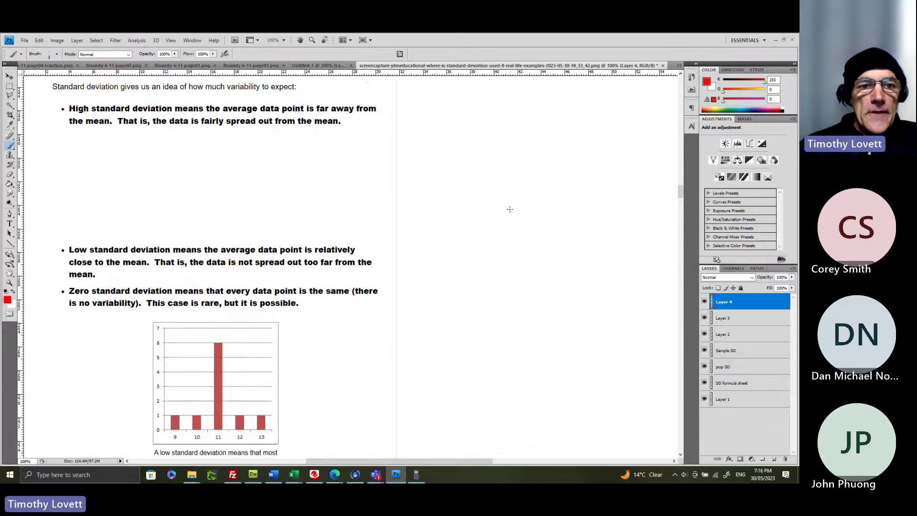
scroll(506, 209, "down", 1)
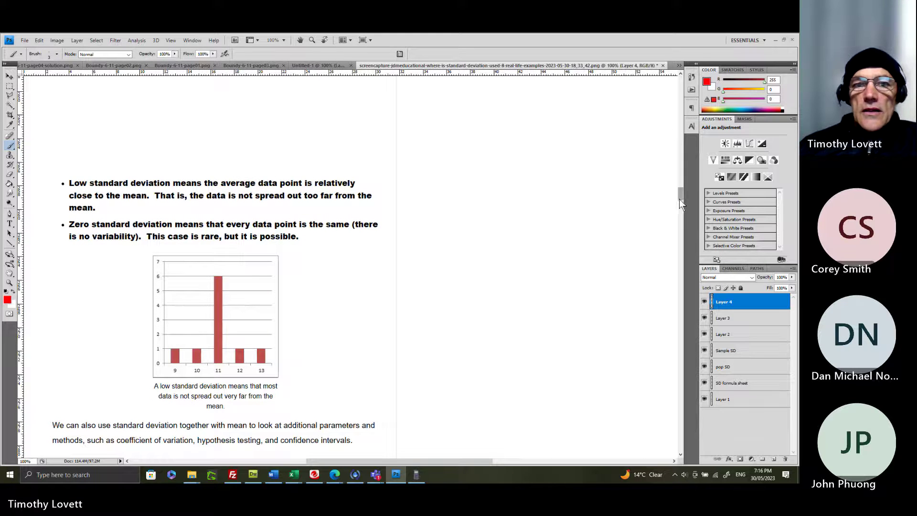
scroll(680, 197, "down", 4)
left_click_drag(681, 196, 699, 115)
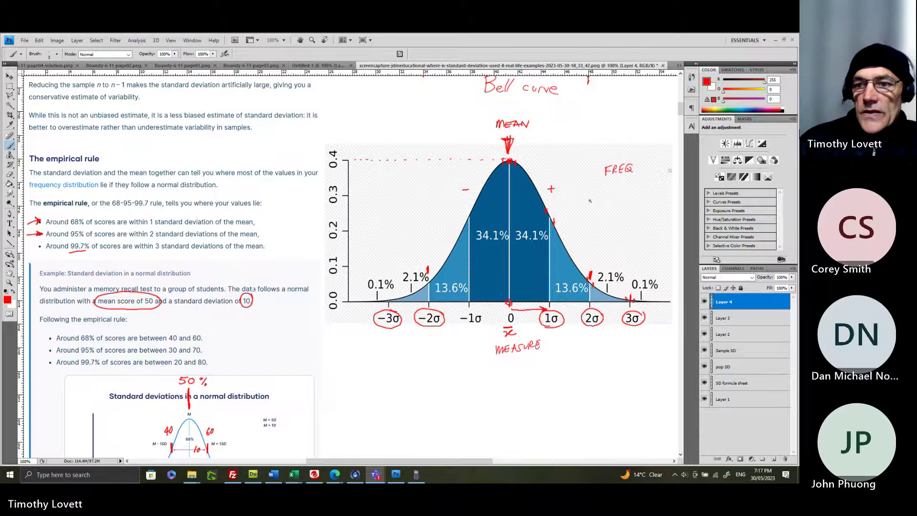
Step: Toggle Layers 3 and 4 off and on, then paste the clean bell-curve chart as Layer 5
left_click(704, 301)
left_click(704, 317)
left_click(704, 301)
left_click(703, 317)
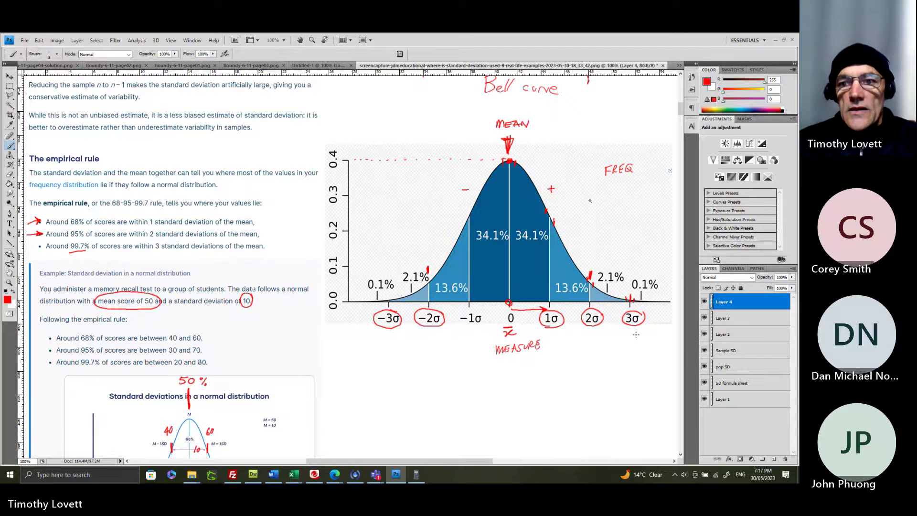
key("ctrl+v")
Step: Resize and narrow the pasted Layer 5 bell-curve chart with Free Transform
key("ctrl+minus")
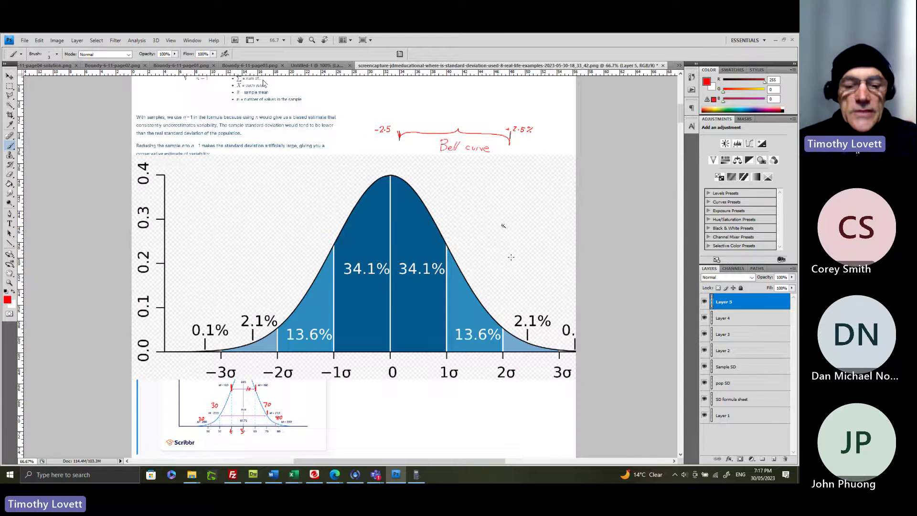
key("ctrl+t")
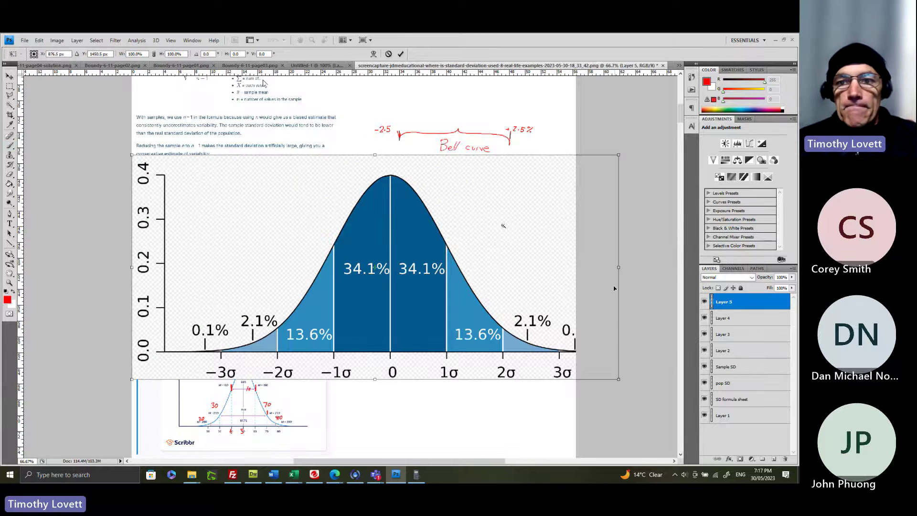
left_click_drag(620, 154, 565, 213)
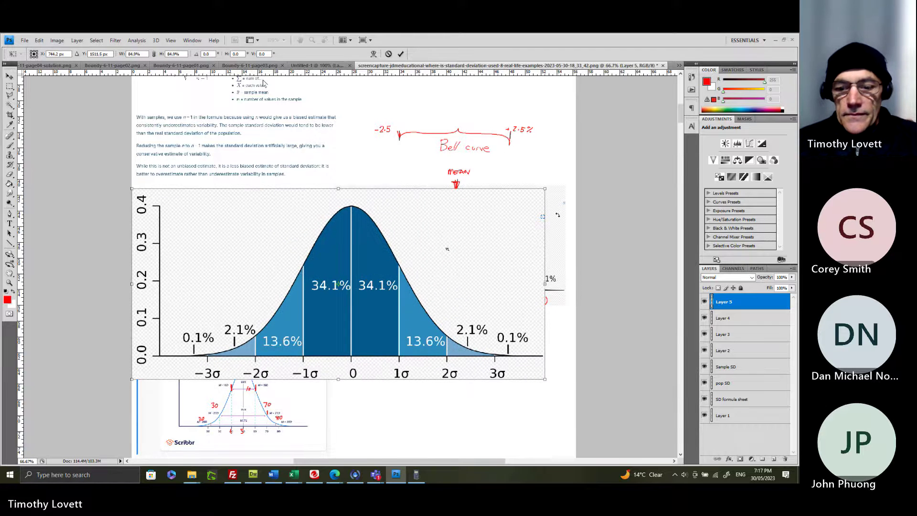
key("ctrl+plus")
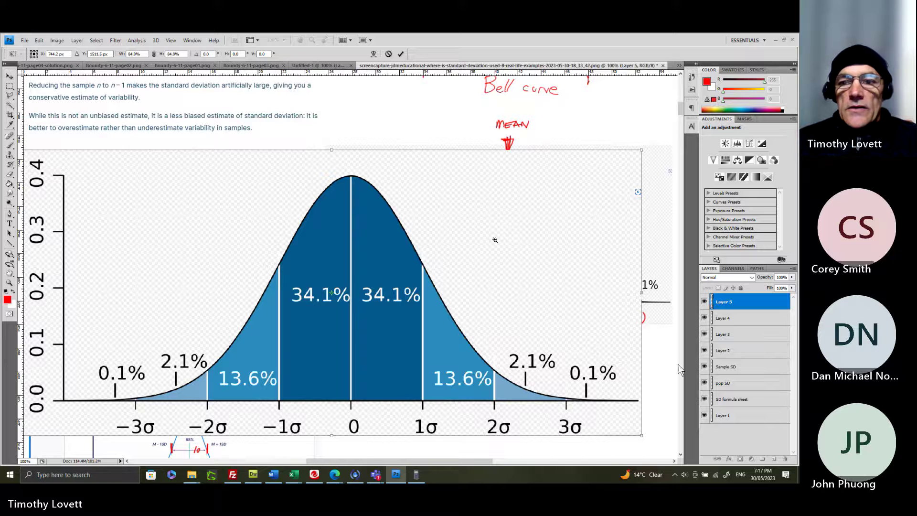
left_click_drag(683, 111, 681, 114)
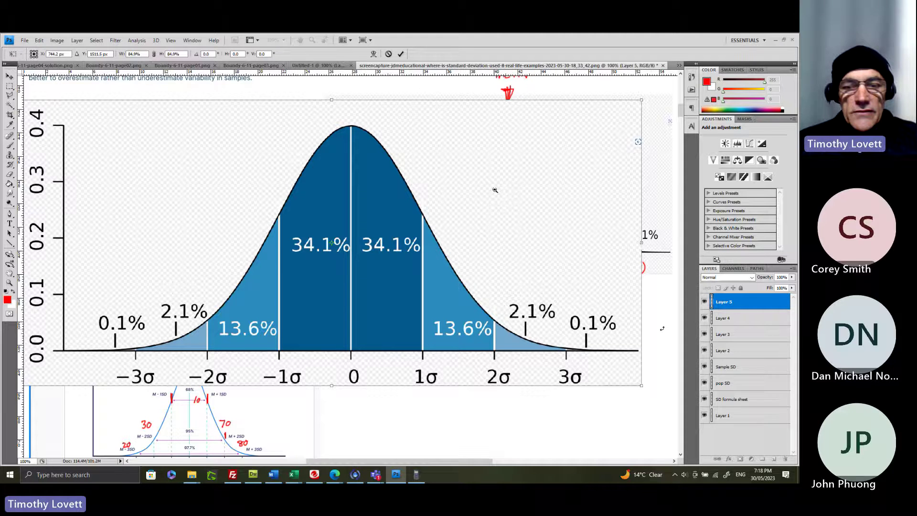
left_click_drag(641, 242, 448, 191)
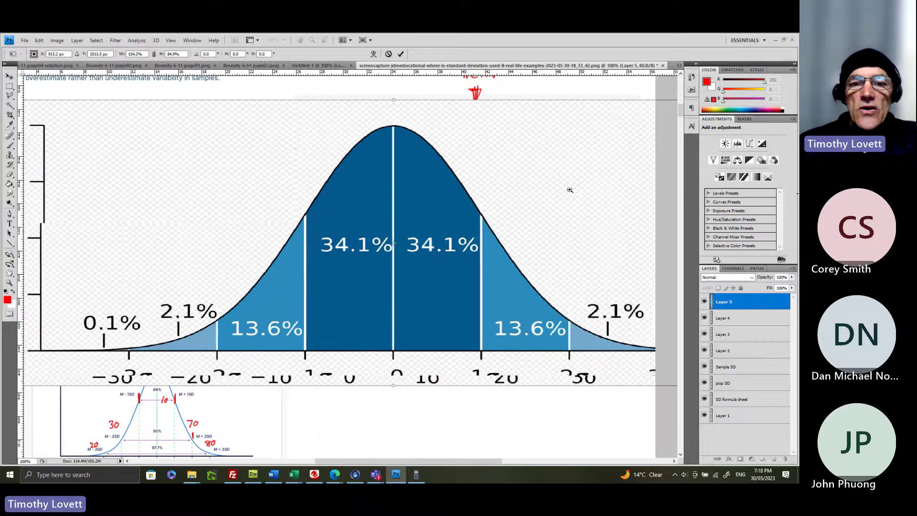
mouse_move(570, 190)
left_mouse_down()
mouse_move(593, 188)
mouse_move(315, 187)
left_mouse_up()
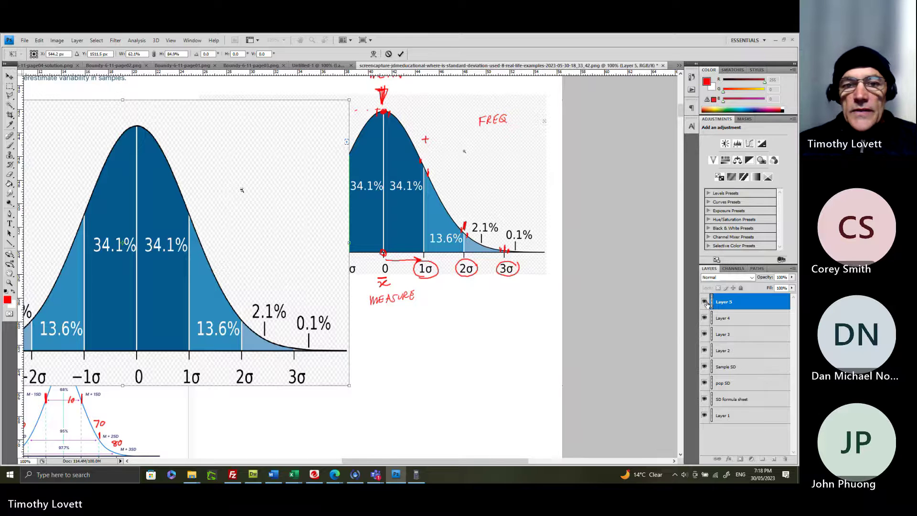
Step: Commit the pasted chart's resize, then hide Layer 5 to reveal the annotated graph and the CV = S / M text
key("Return")
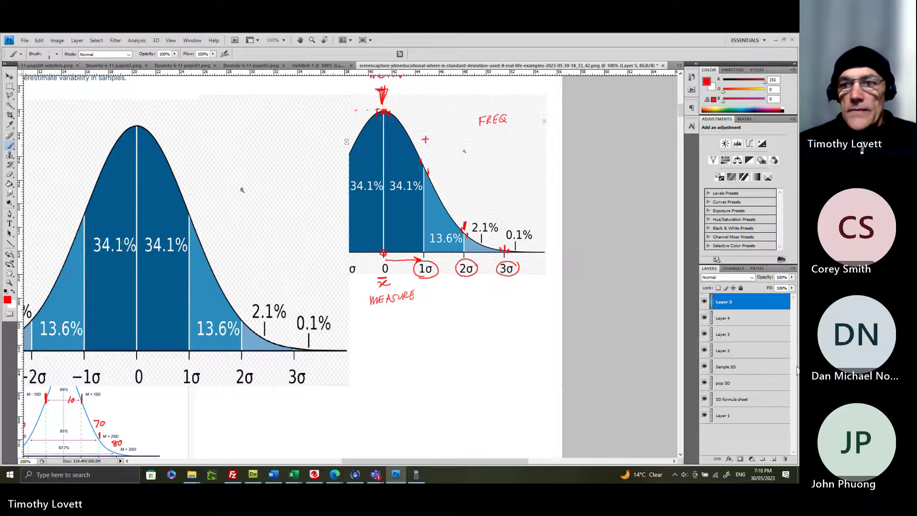
left_click(703, 301)
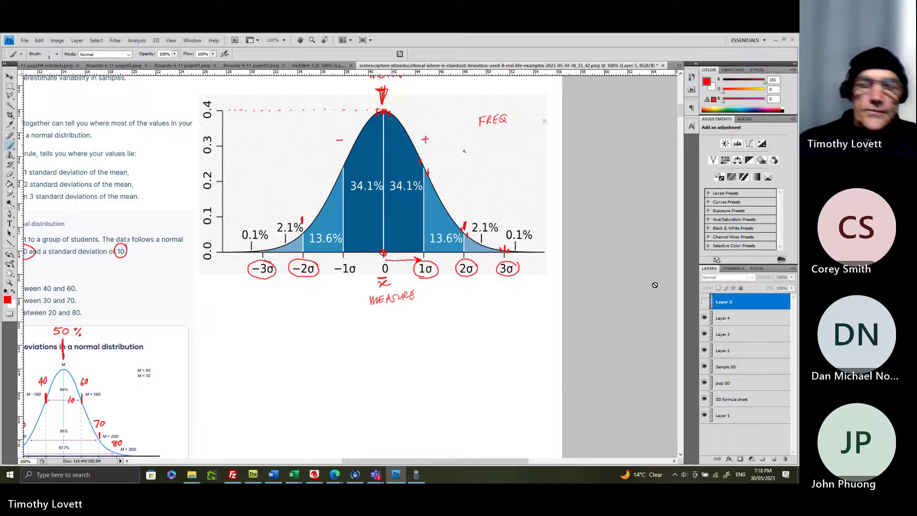
left_click_drag(436, 459, 399, 455)
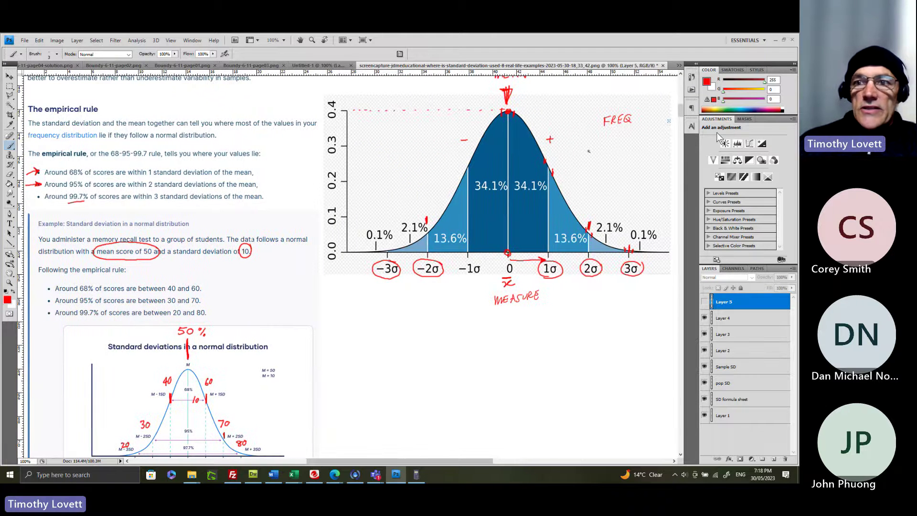
left_click_drag(678, 107, 687, 206)
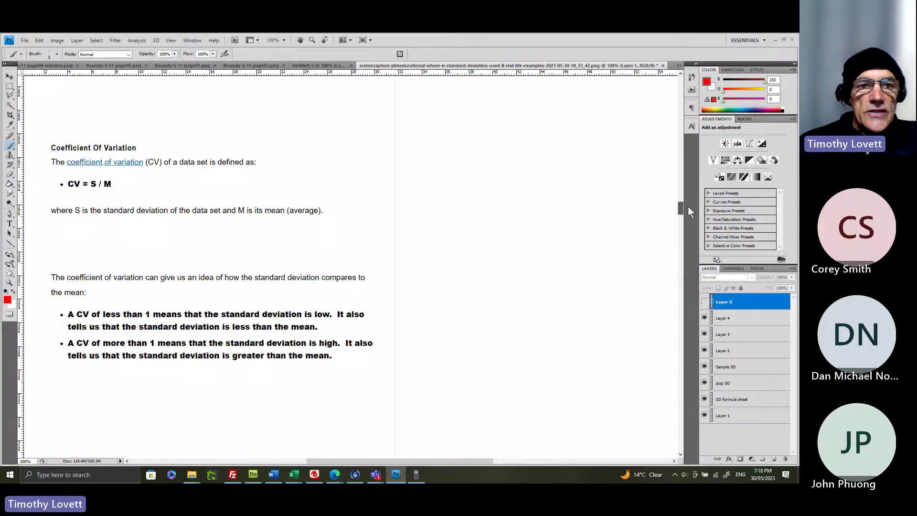
left_click_drag(687, 205, 697, 259)
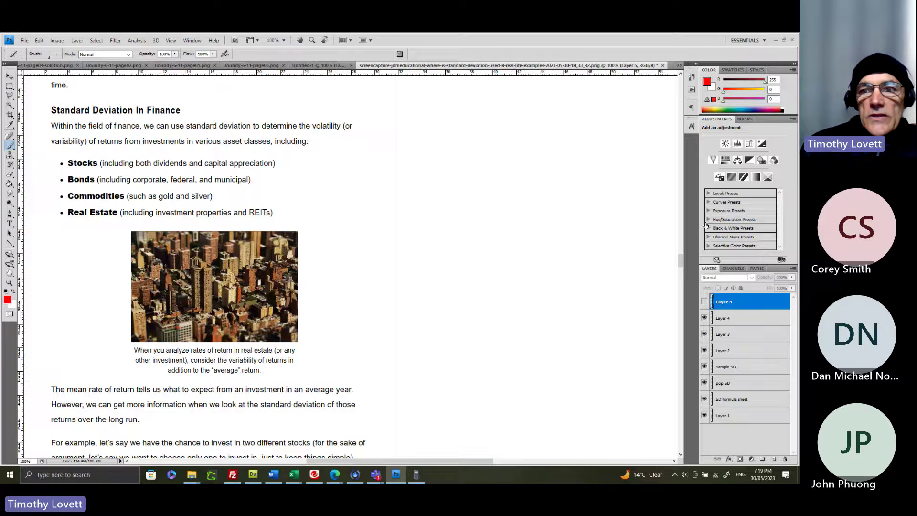
left_click_drag(680, 258, 680, 266)
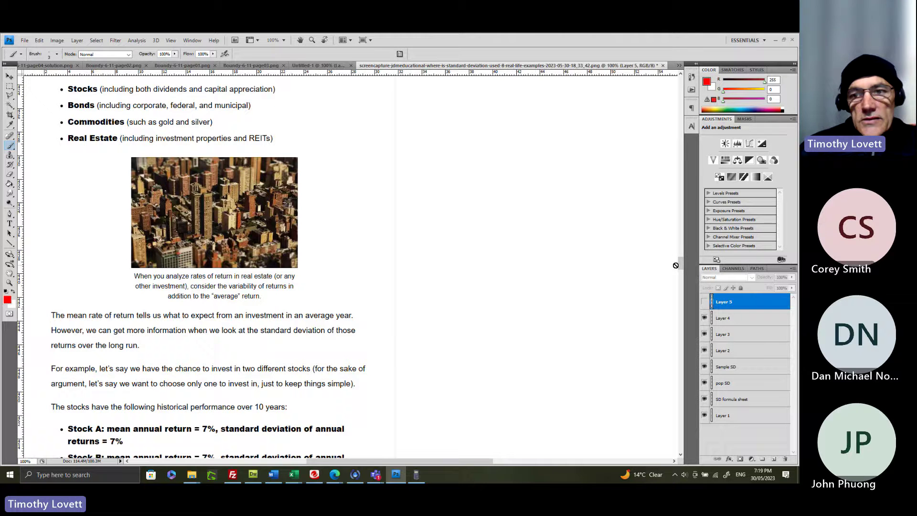
left_click_drag(681, 266, 677, 265)
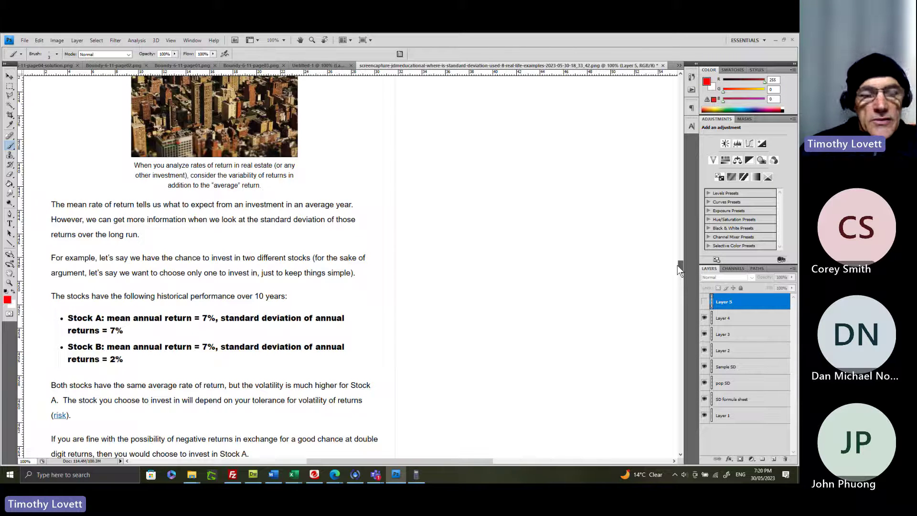
left_click_drag(677, 265, 676, 268)
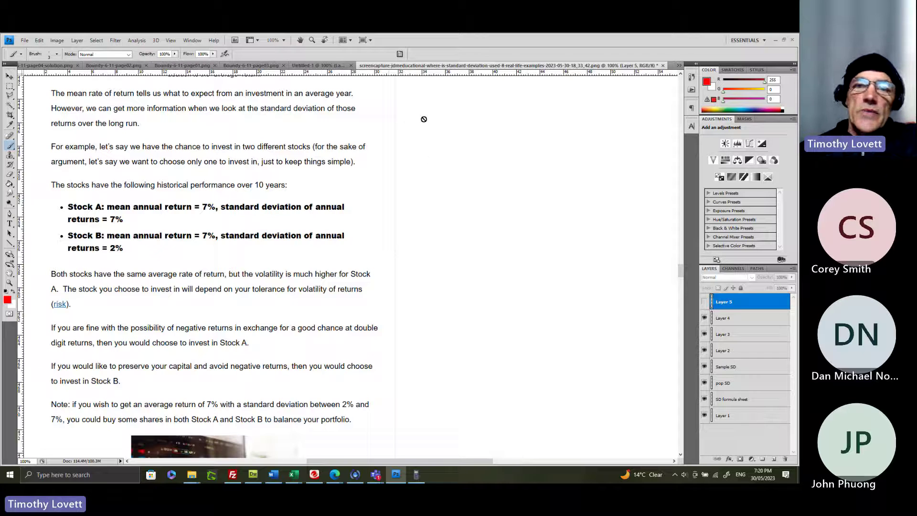
Step: Keep red as the foreground colour, choose the Brush tool, and add a new empty layer
left_click(706, 81)
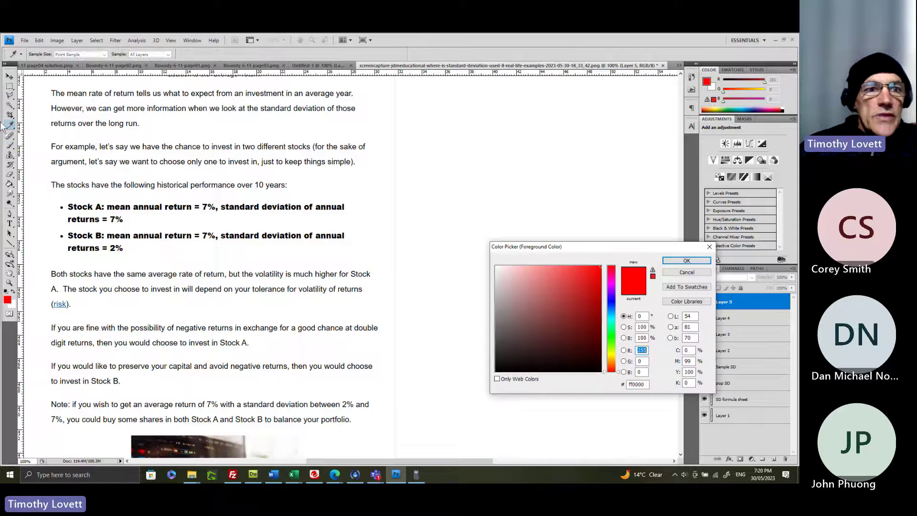
left_click(10, 146)
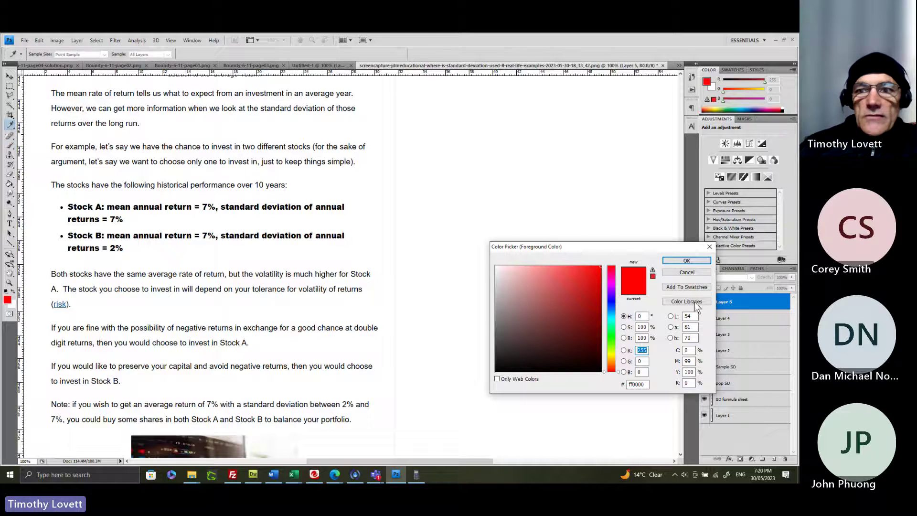
left_click(687, 271)
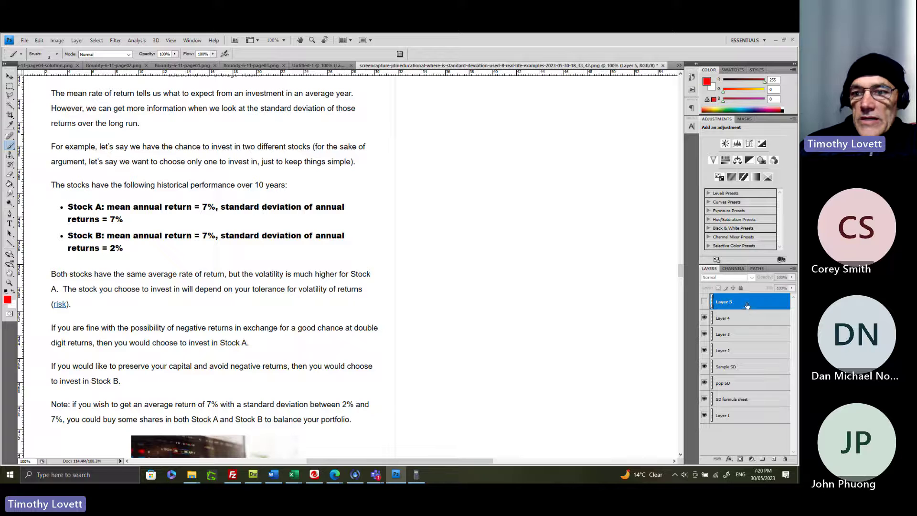
left_click(776, 459)
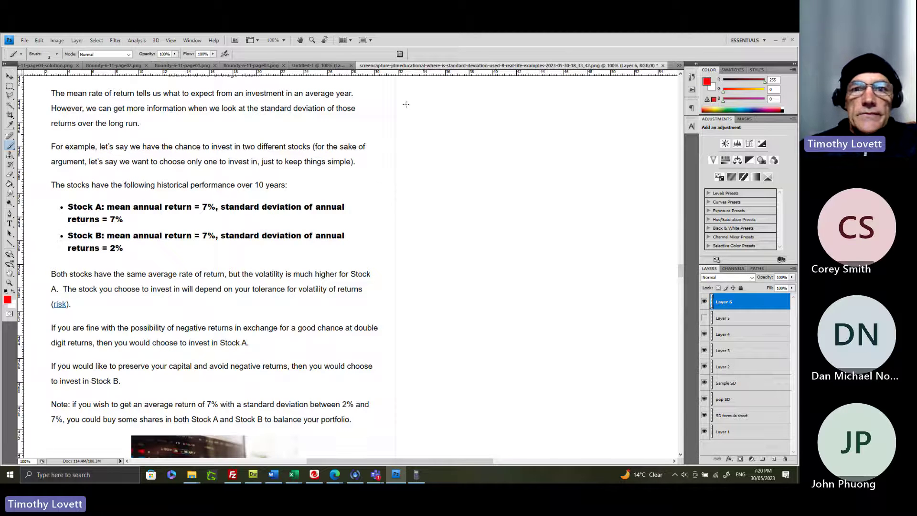
Step: Brush the title 'Return', the chart axes, and a vertical centre line labelled 7%
mouse_move(408, 107)
left_mouse_down()
mouse_move(414, 95)
mouse_move(447, 100)
left_mouse_up()
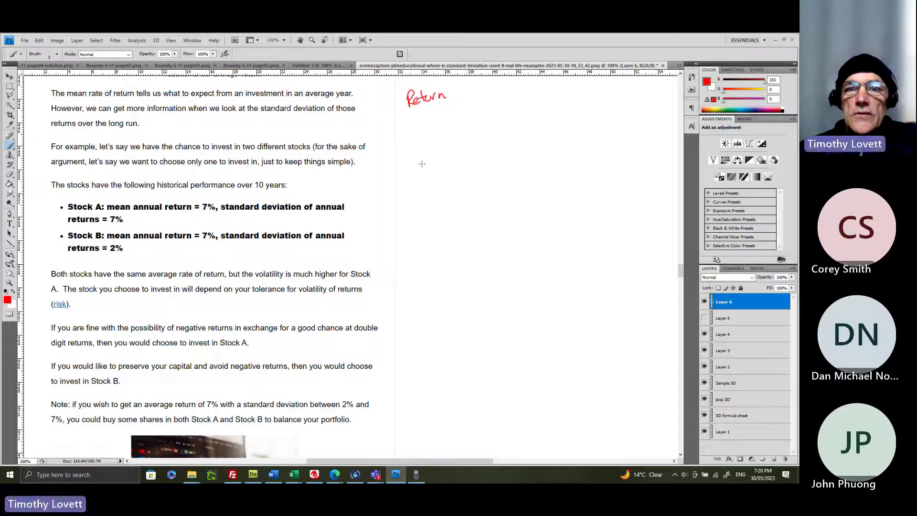
mouse_move(413, 132)
left_mouse_down()
mouse_move(425, 235)
mouse_move(540, 219)
left_mouse_up()
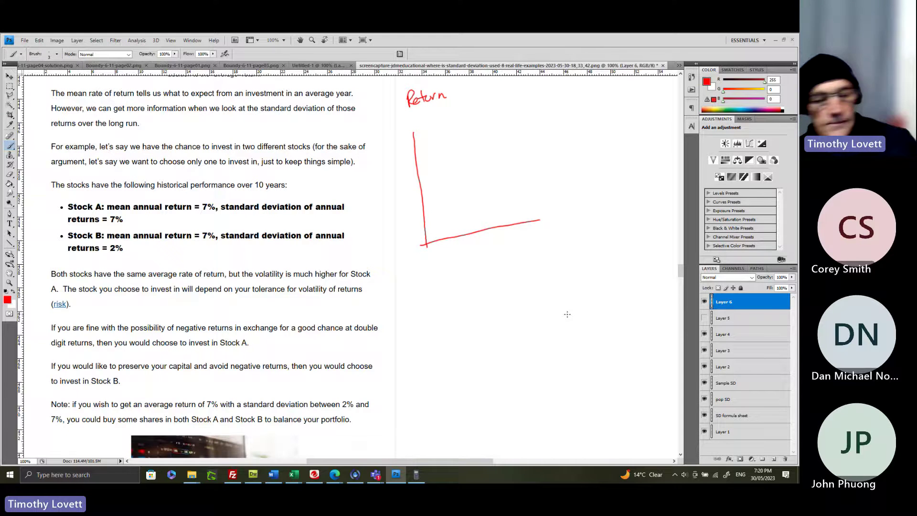
key("ctrl+z")
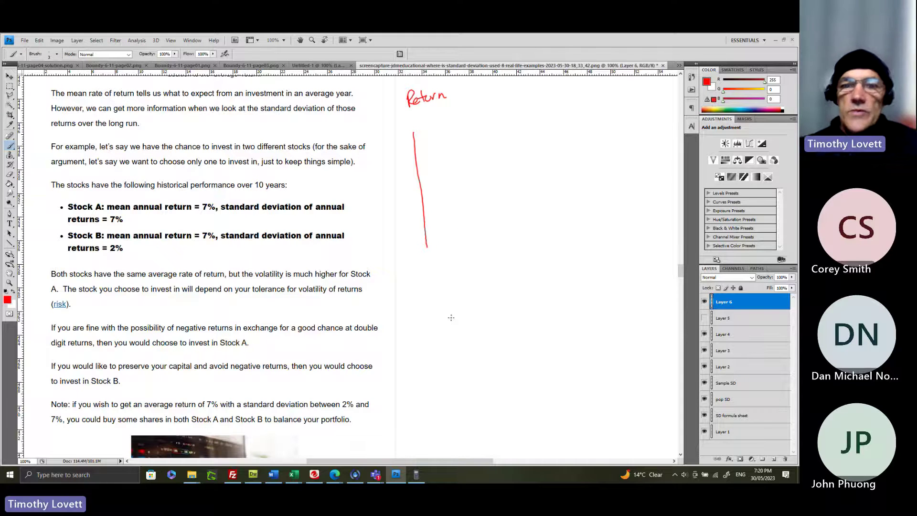
left_click_drag(421, 246, 643, 245)
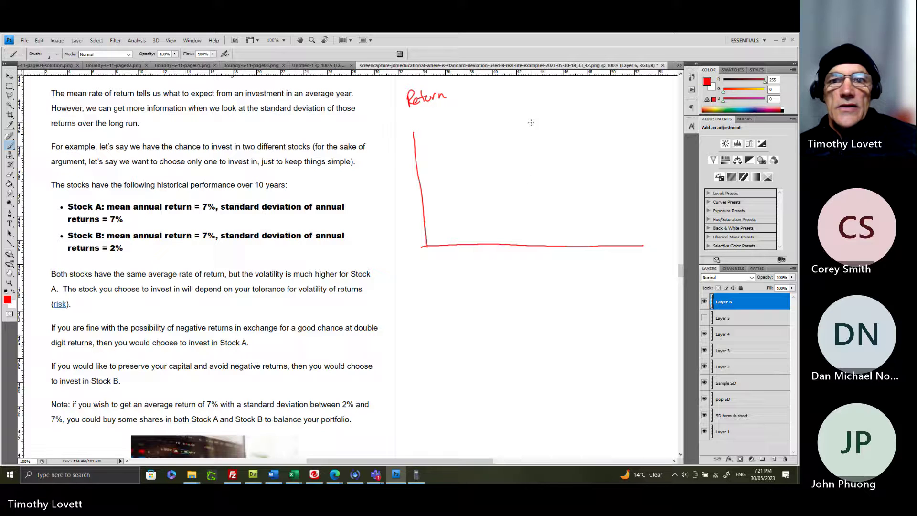
left_click_drag(531, 122, 536, 257)
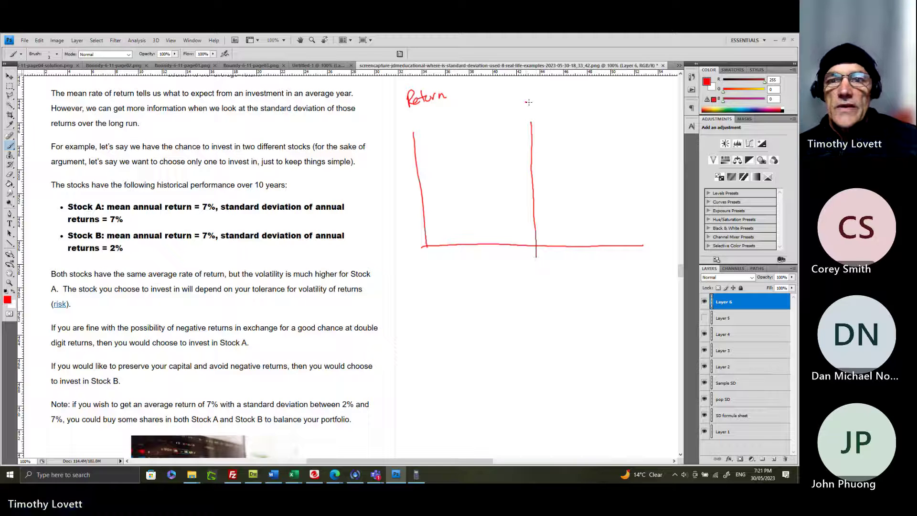
mouse_move(526, 102)
left_mouse_down()
mouse_move(527, 113)
mouse_move(537, 111)
left_mouse_up()
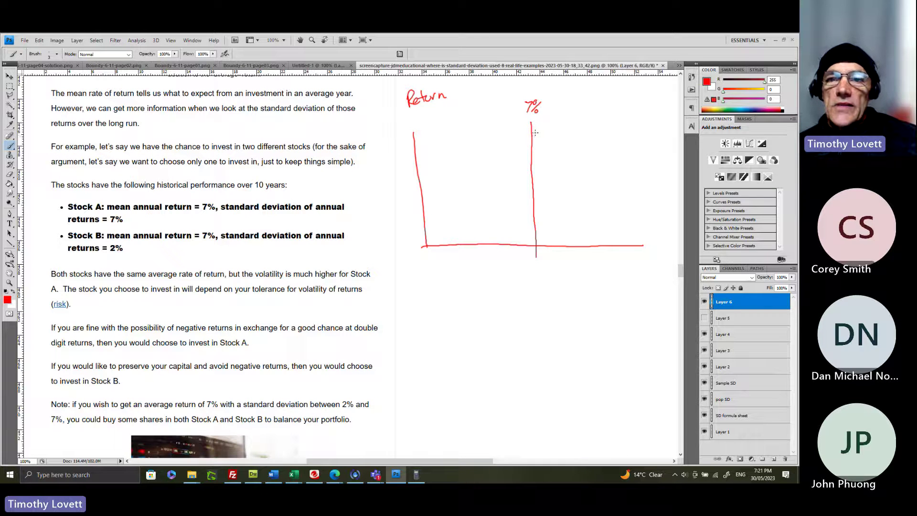
Step: Draw a narrow and a wide red bell curve, both peaking at the 7% line
mouse_move(524, 137)
left_mouse_down()
mouse_move(502, 208)
mouse_move(484, 233)
mouse_move(443, 248)
left_mouse_up()
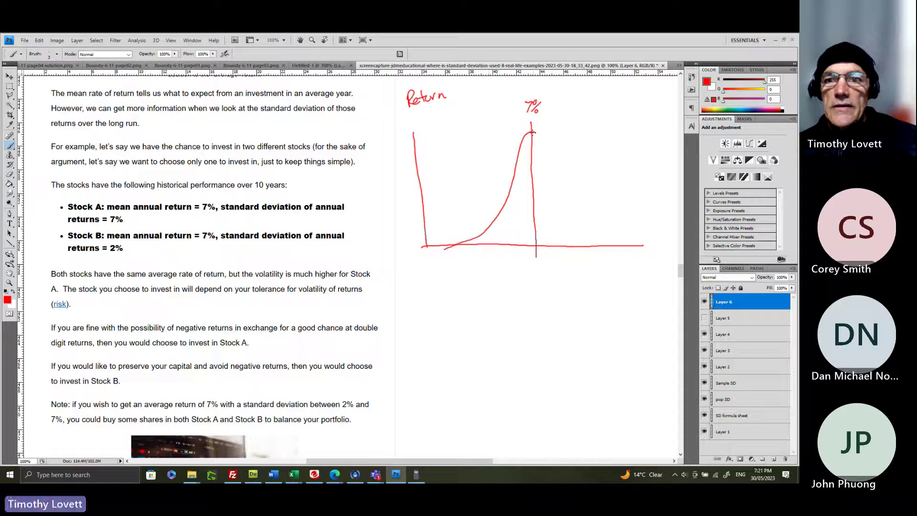
mouse_move(532, 132)
left_mouse_down()
mouse_move(545, 185)
mouse_move(573, 226)
mouse_move(643, 238)
left_mouse_up()
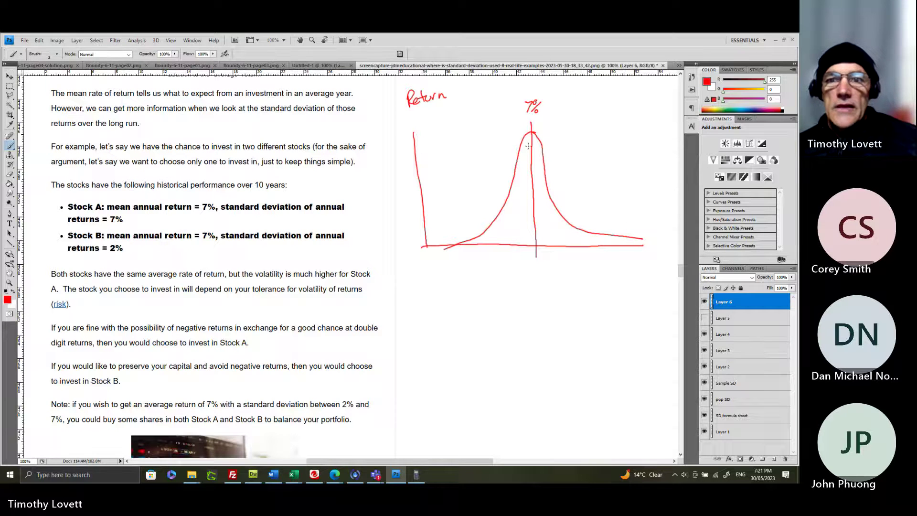
mouse_move(530, 133)
left_mouse_down()
mouse_move(487, 169)
mouse_move(467, 207)
mouse_move(412, 246)
left_mouse_up()
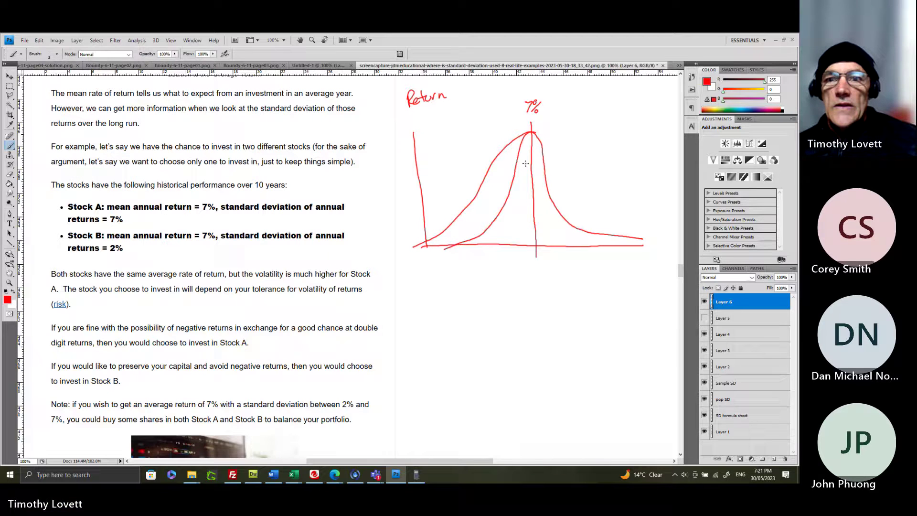
mouse_move(539, 135)
left_mouse_down()
mouse_move(611, 214)
mouse_move(652, 234)
left_mouse_up()
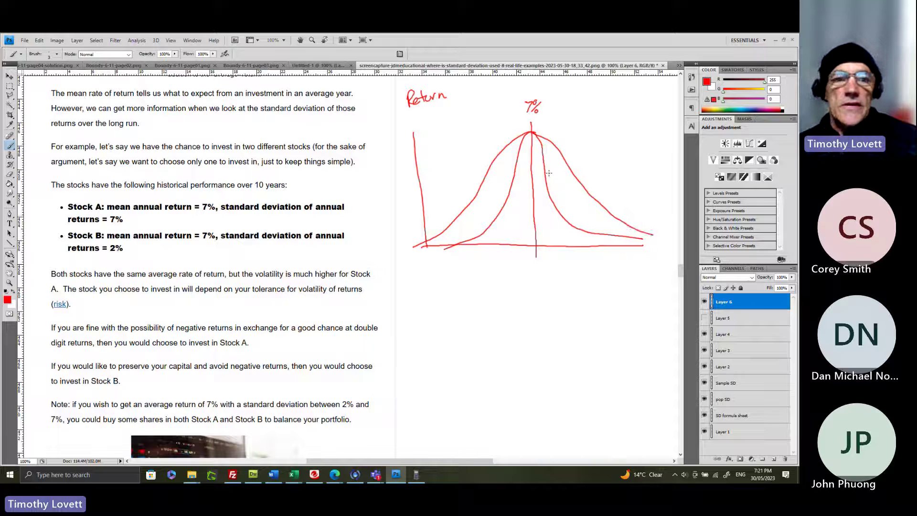
Step: Label the narrow curve B and the wide curve A, then brush a dashed line right of the mean
left_click_drag(571, 214, 572, 227)
mouse_move(587, 189)
left_mouse_down()
mouse_move(592, 175)
mouse_move(595, 182)
left_mouse_up()
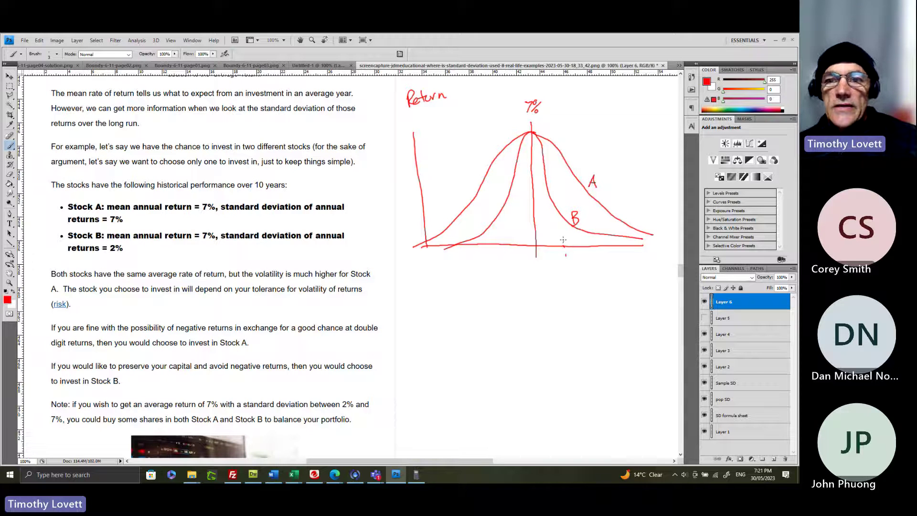
left_click_drag(563, 243, 562, 155)
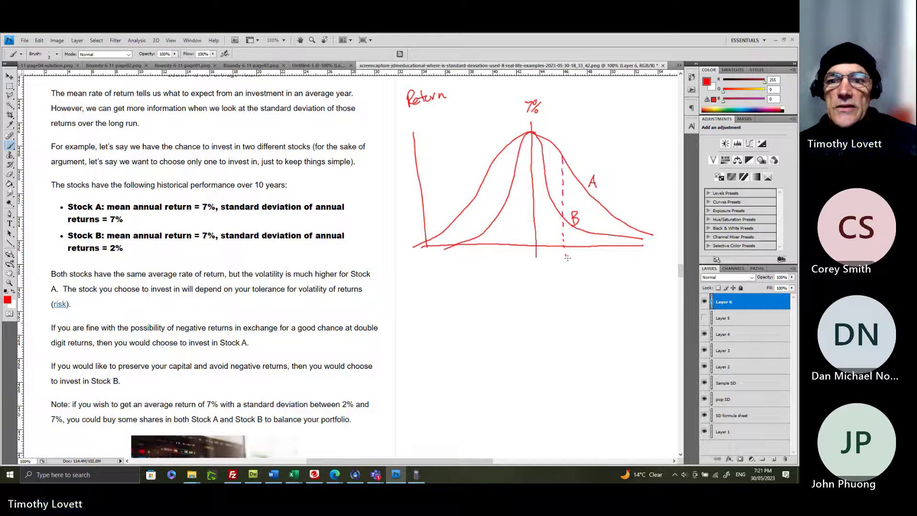
Step: Draw dashed lines at ±1σ and label them 14% and 0%
mouse_move(563, 261)
left_mouse_down()
mouse_move(563, 270)
mouse_move(569, 263)
left_mouse_up()
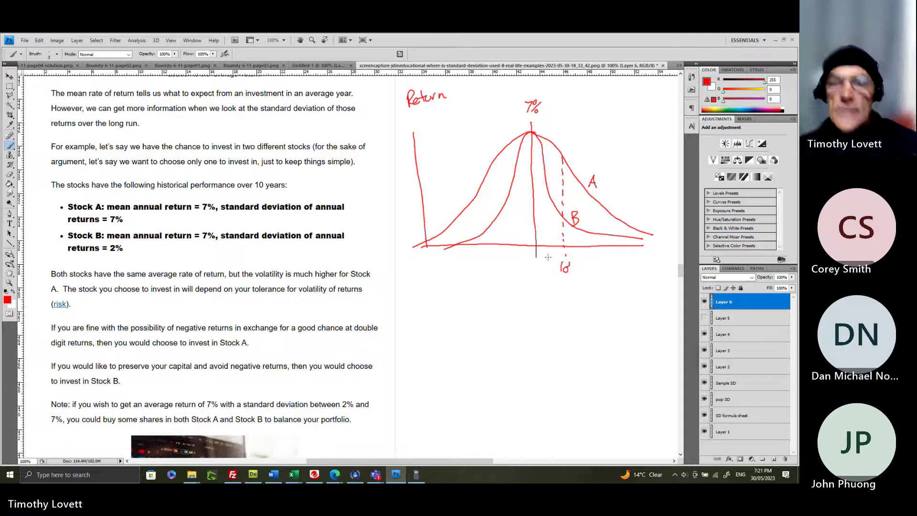
mouse_move(498, 168)
left_mouse_down()
mouse_move(493, 261)
mouse_move(499, 271)
mouse_move(508, 262)
left_mouse_up()
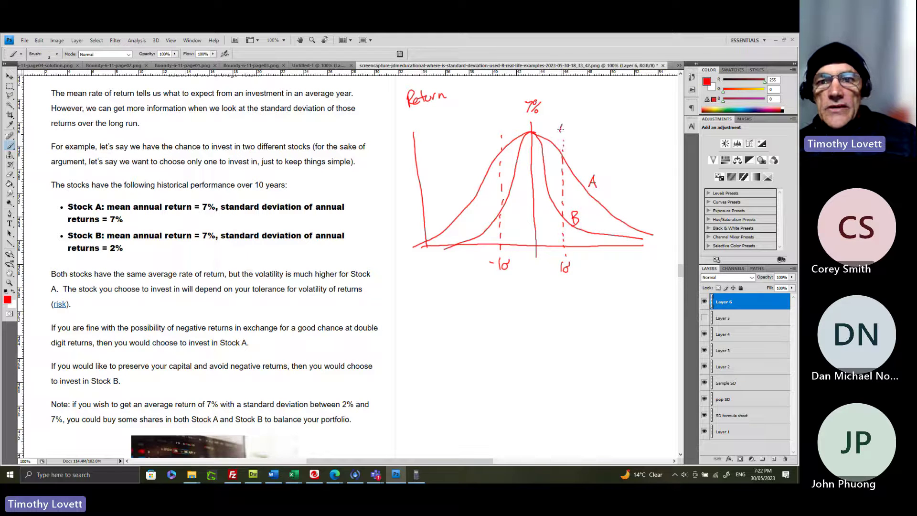
left_click_drag(560, 128, 575, 132)
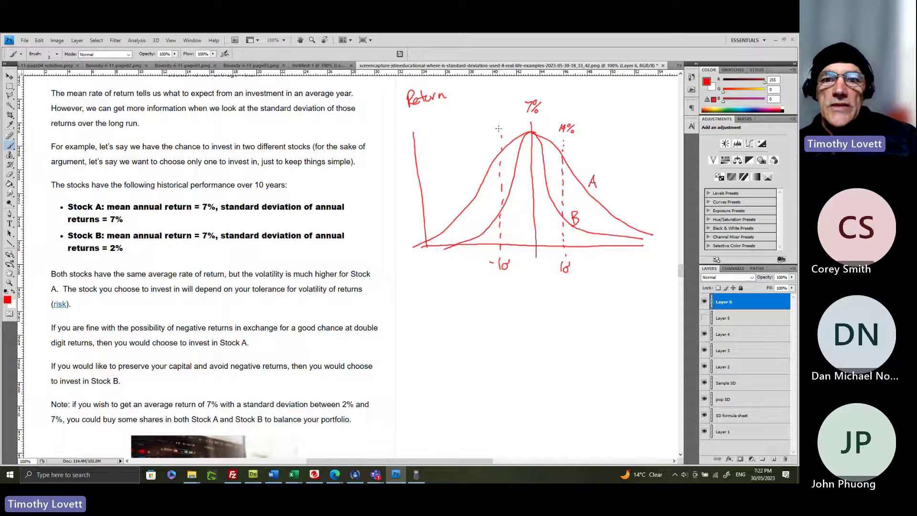
left_click_drag(498, 128, 508, 129)
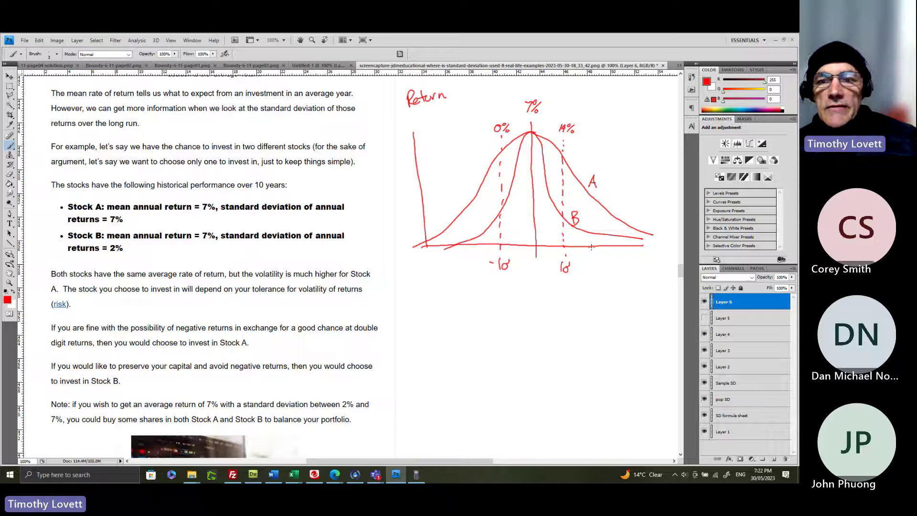
Step: Add outer dashed lines on curve A, marking the right one 21% and the left one -7%
left_click_drag(590, 248, 590, 197)
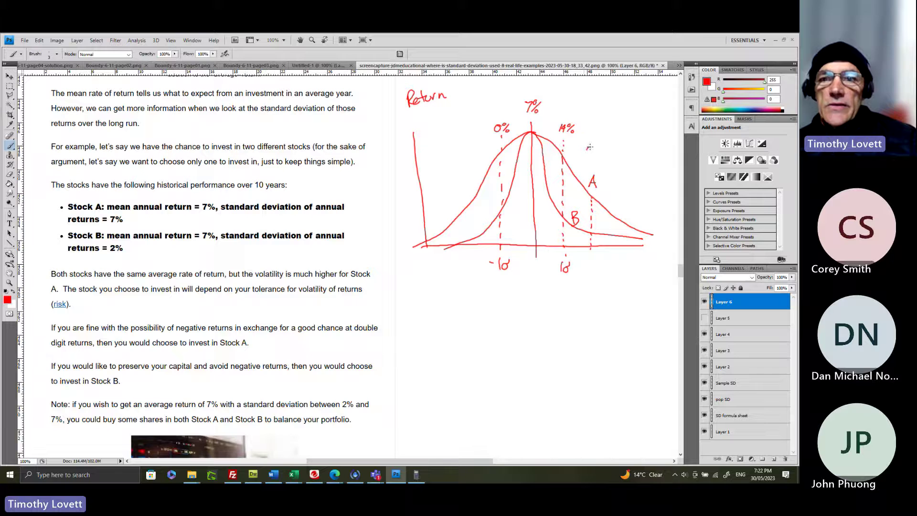
left_click_drag(586, 148, 606, 155)
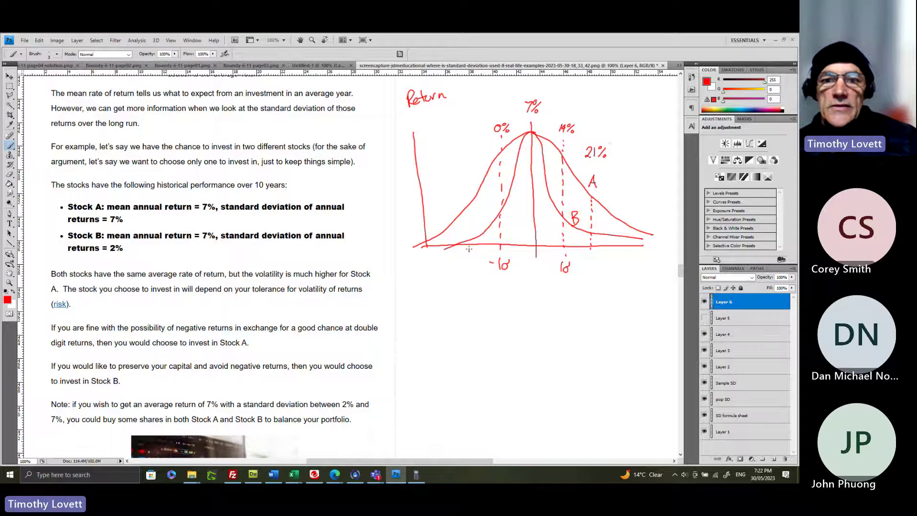
mouse_move(469, 242)
left_mouse_down()
mouse_move(458, 183)
mouse_move(470, 185)
left_mouse_up()
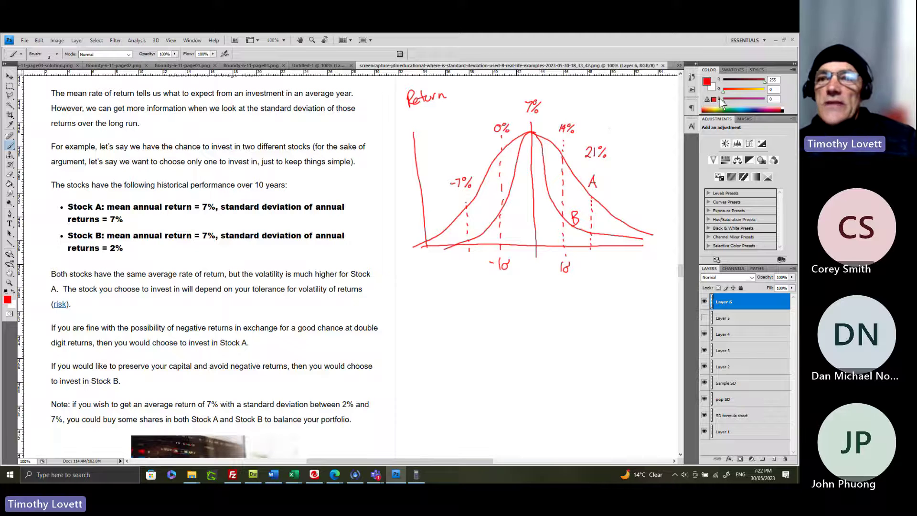
Step: Switch the brush colour to blue, then write 9% and the label B above the chart
left_click(706, 81)
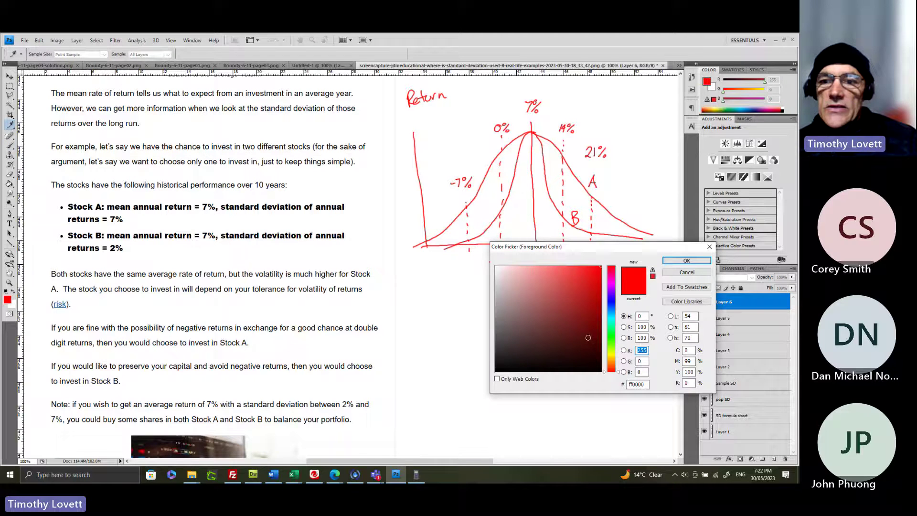
left_click(612, 300)
left_click(686, 260)
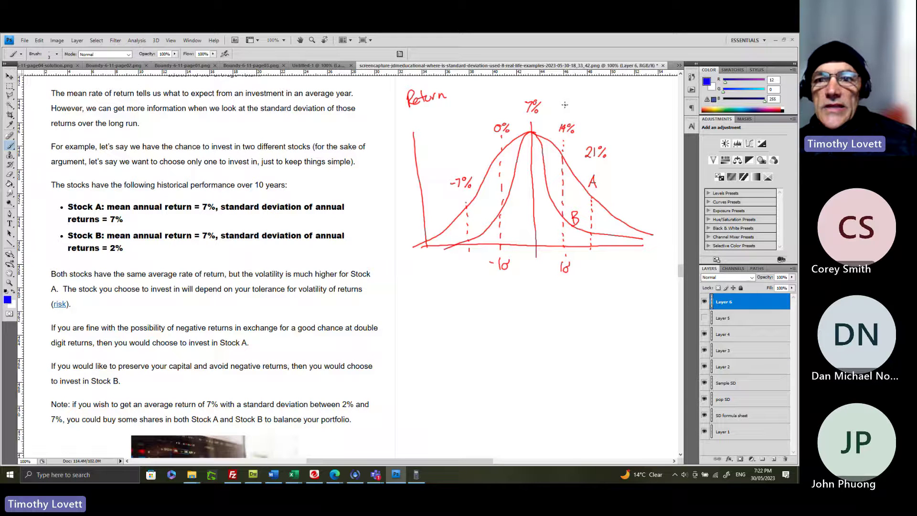
left_click_drag(564, 104, 568, 114)
left_click_drag(574, 110, 575, 111)
left_click_drag(563, 80, 565, 90)
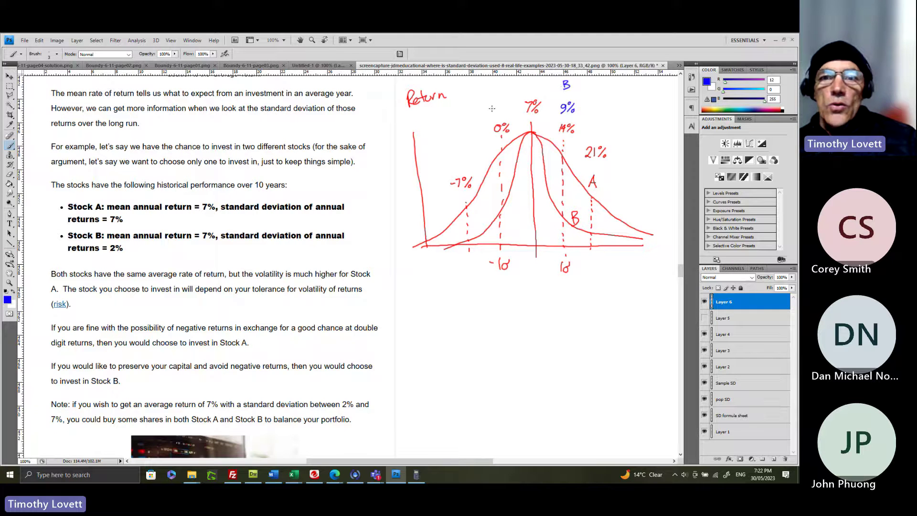
Step: Write 5% left of the mean and draw a brace spanning -1σ to 1σ
left_click_drag(492, 107, 495, 114)
left_click_drag(501, 102, 505, 113)
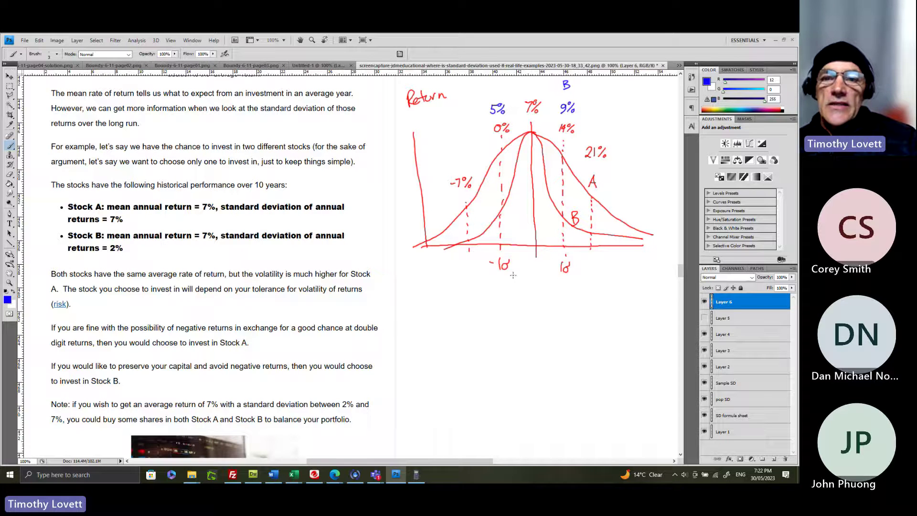
left_click_drag(502, 252, 562, 255)
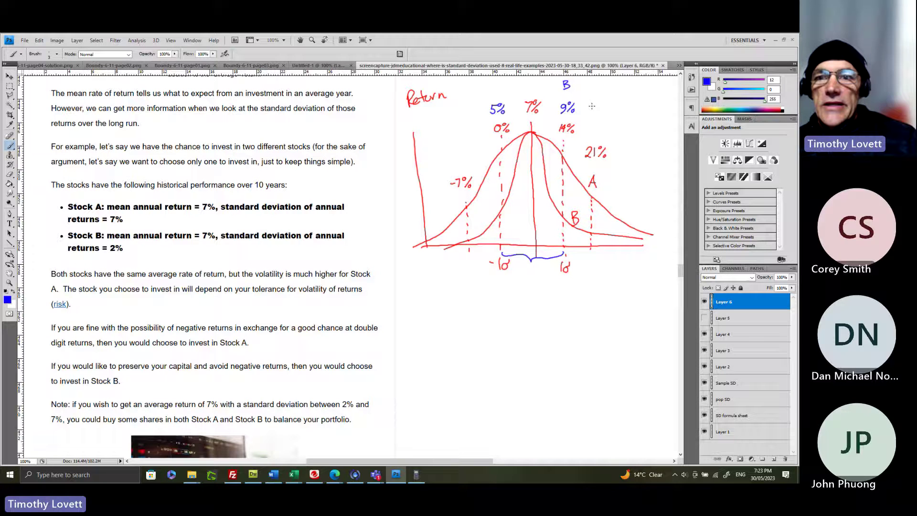
Step: Add the blue 11% and 3% labels at the outer ends of the scale
mouse_move(592, 101)
left_mouse_down()
mouse_move(591, 113)
mouse_move(605, 104)
mouse_move(603, 113)
left_mouse_up()
left_click_drag(610, 108, 611, 110)
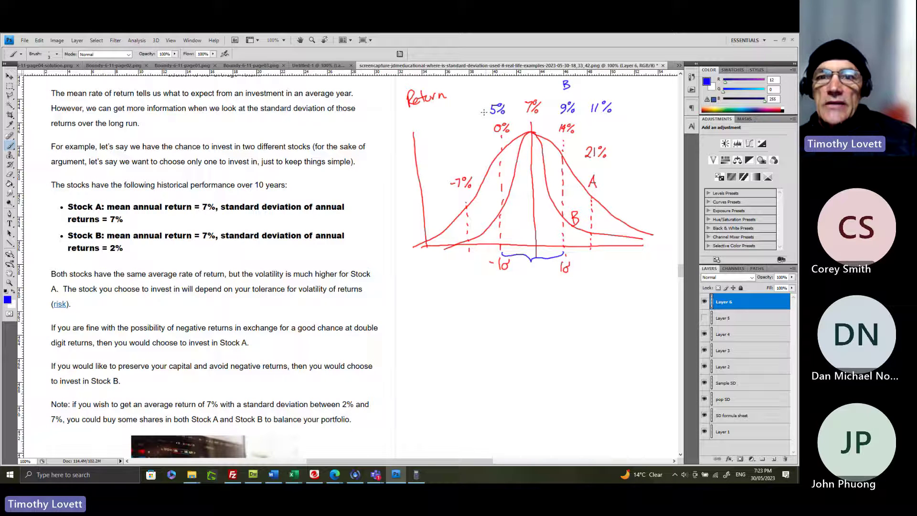
left_click_drag(455, 105, 456, 116)
left_click_drag(464, 106, 465, 110)
left_click_drag(471, 104, 463, 117)
left_click_drag(469, 112, 471, 115)
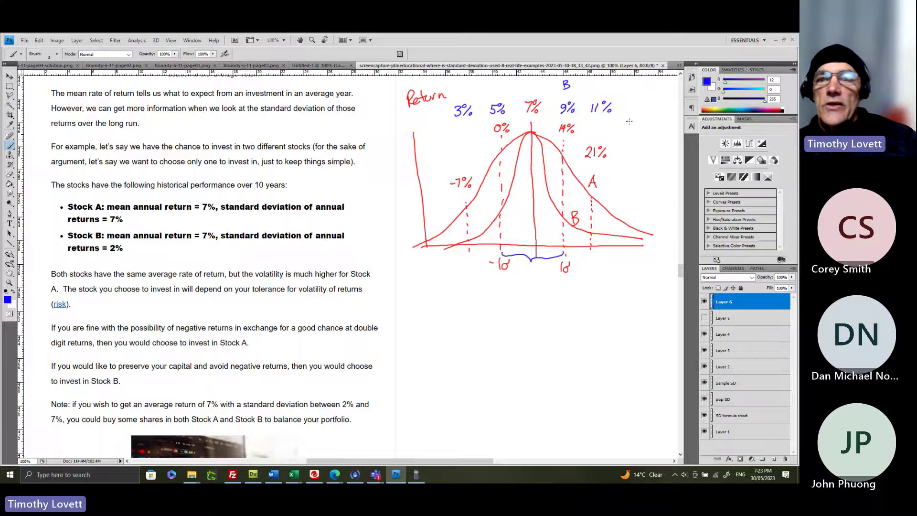
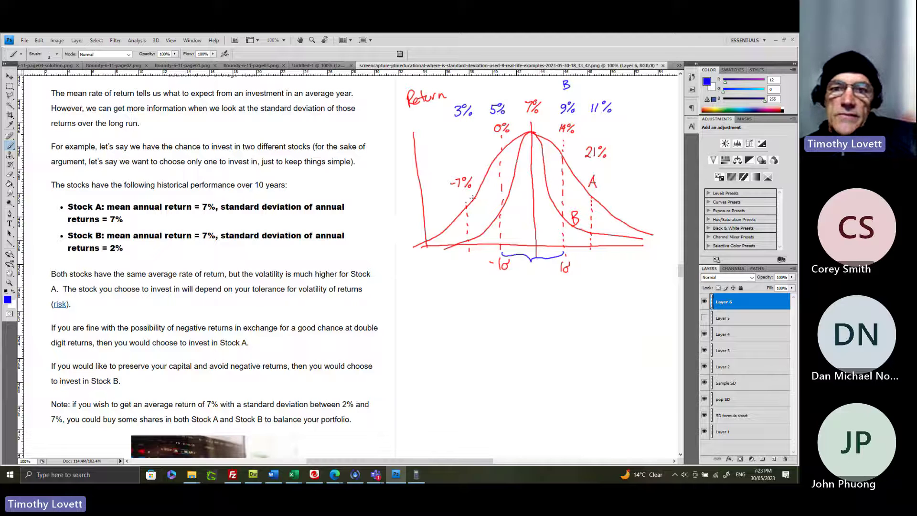
Step: Tick the Stock A and B curves at the −7%, 5% and 9% lines and bracket the Stock A bullet
left_click_drag(460, 205, 472, 206)
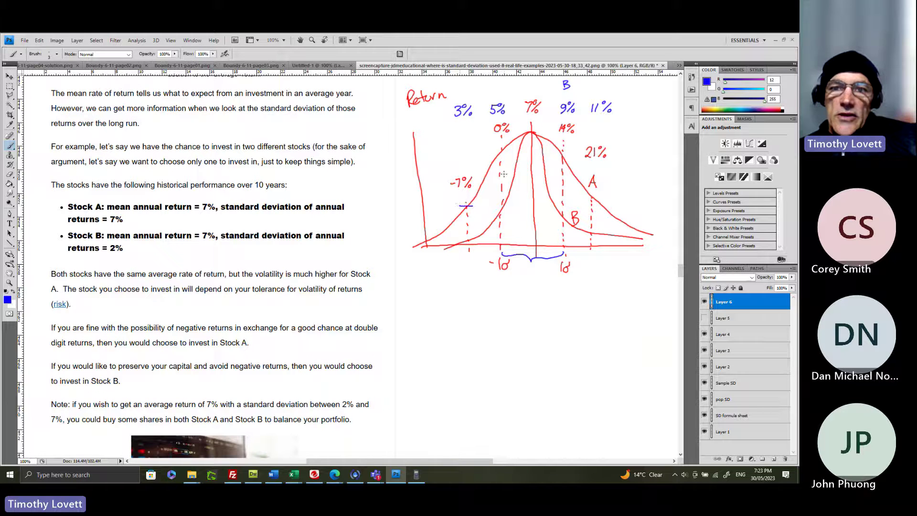
left_click_drag(494, 149, 566, 156)
left_click_drag(557, 216, 567, 216)
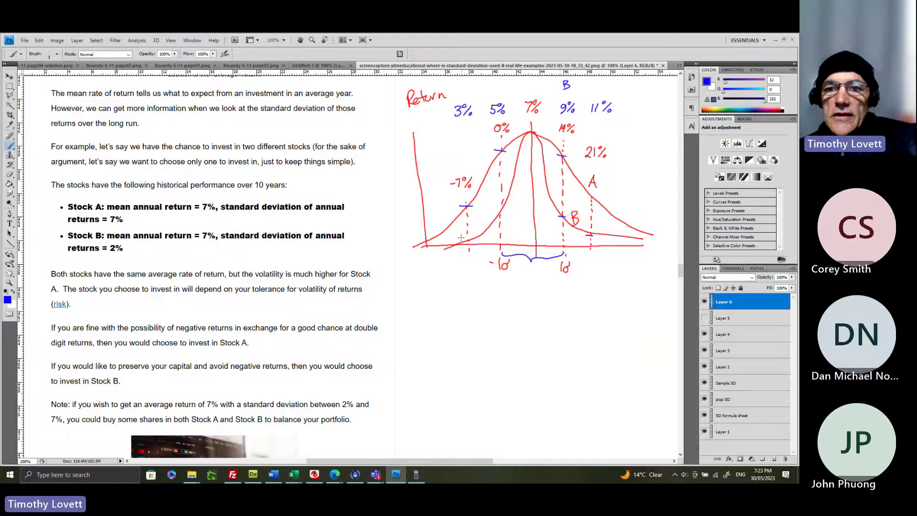
left_click_drag(494, 213, 507, 214)
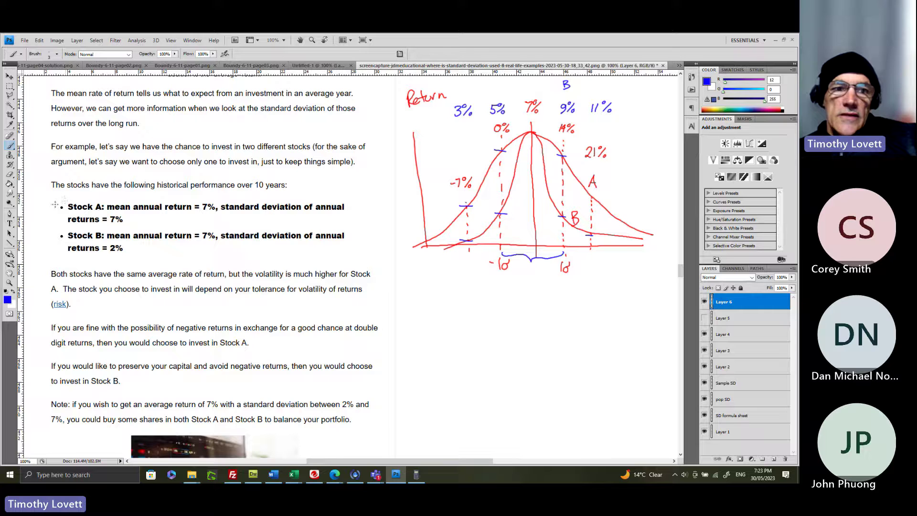
mouse_move(63, 202)
left_mouse_down()
mouse_move(53, 203)
mouse_move(60, 221)
left_mouse_up()
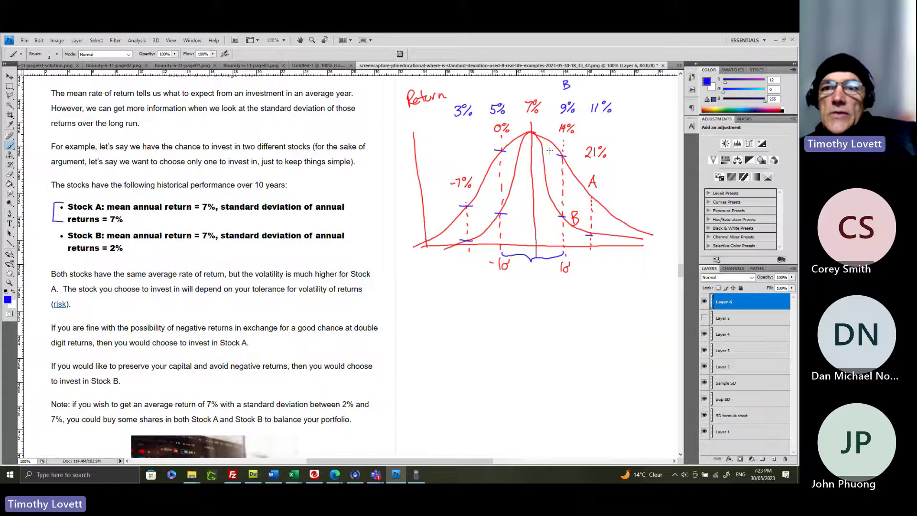
Step: Ring the 21%, 11% and −7% values with dashed circles
mouse_move(587, 164)
left_mouse_down()
mouse_move(607, 162)
mouse_move(616, 146)
mouse_move(591, 139)
mouse_move(578, 156)
left_mouse_up()
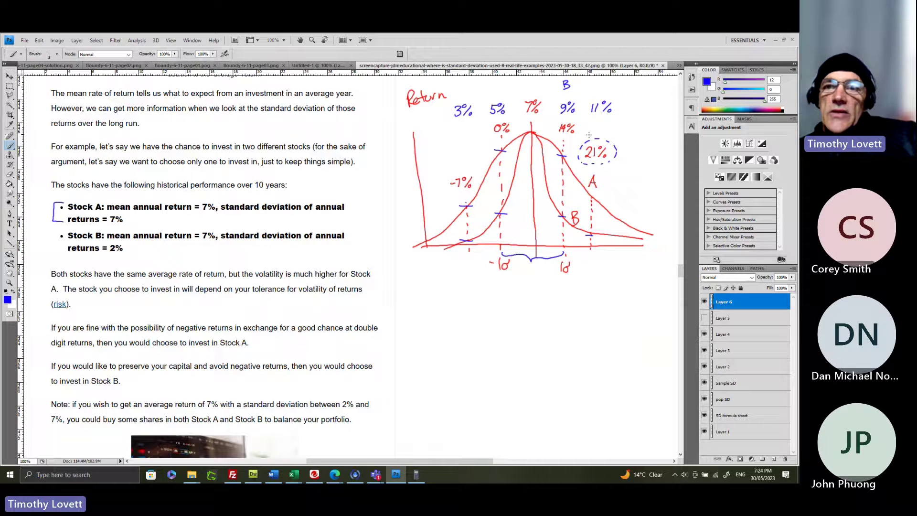
left_click(617, 99)
mouse_move(587, 99)
left_mouse_down()
mouse_move(589, 119)
mouse_move(611, 120)
mouse_move(620, 105)
left_mouse_up()
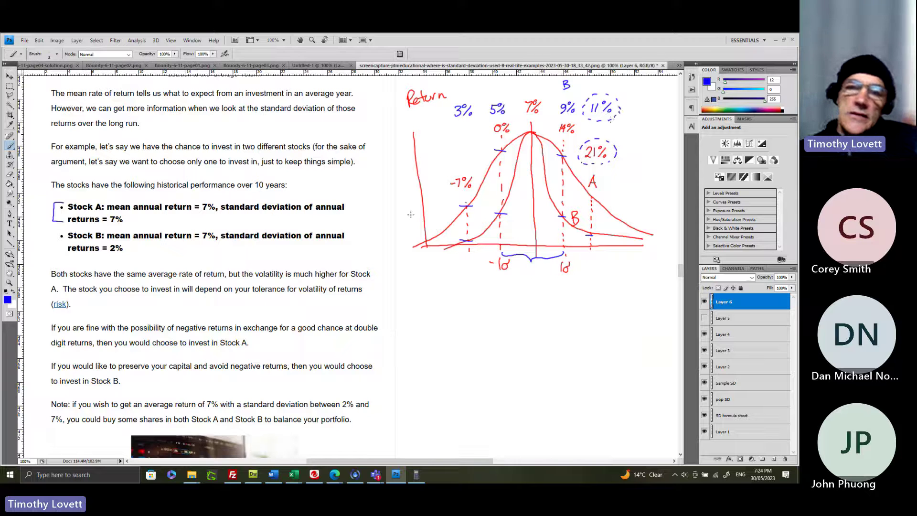
mouse_move(456, 170)
left_mouse_down()
mouse_move(441, 183)
mouse_move(459, 195)
mouse_move(477, 182)
left_mouse_up()
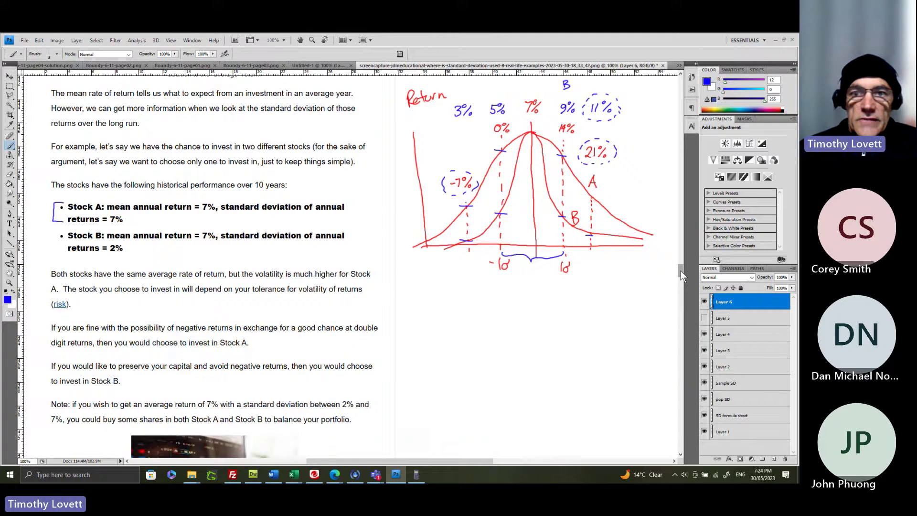
left_click_drag(681, 275, 682, 279)
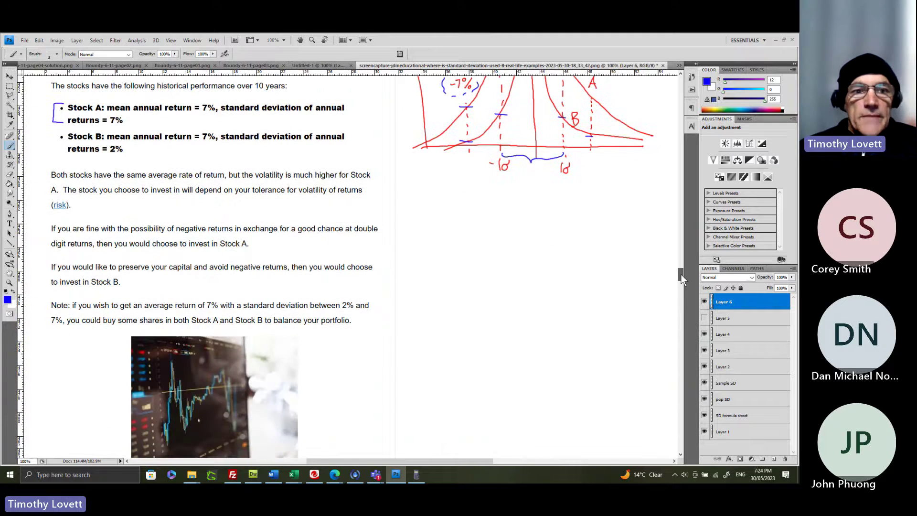
Step: Scroll down to the manufacturing example with mean width 0.5 inches and σ 0.01 inches
left_click_drag(681, 277, 679, 298)
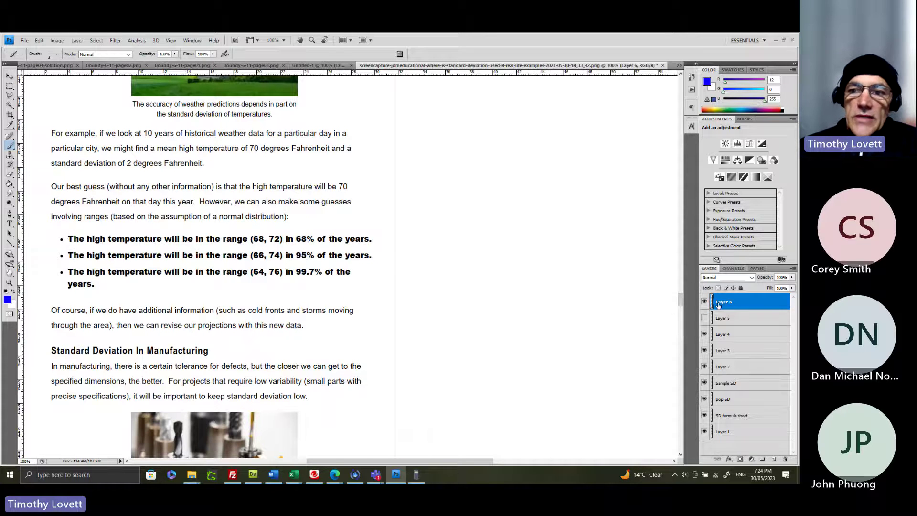
left_click_drag(678, 299, 677, 305)
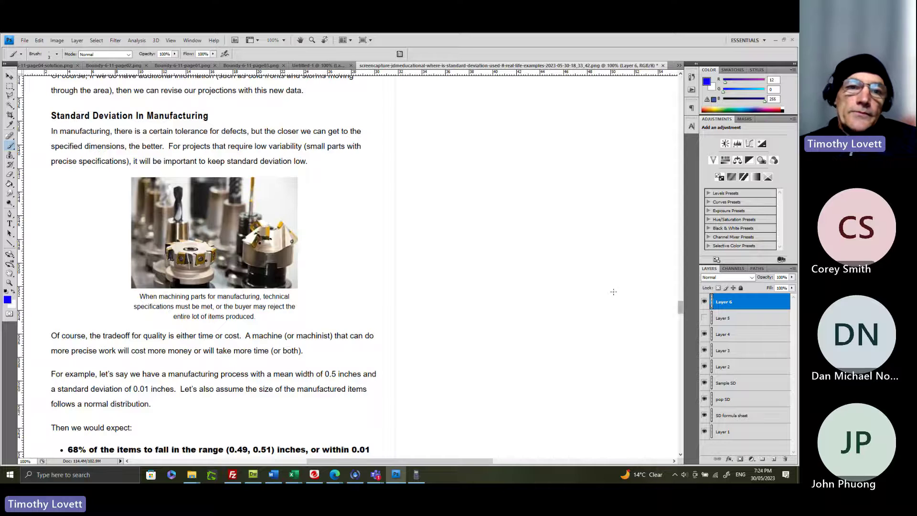
scroll(639, 247, "down", 1)
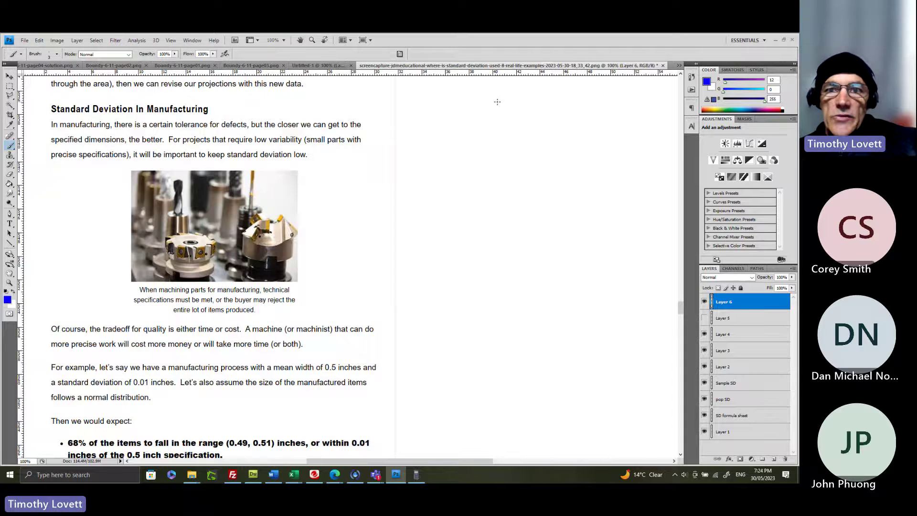
Step: Sketch a wire cylinder with width arrows, labelled WIRE and 0.5 mm
mouse_move(495, 101)
left_mouse_down()
mouse_move(528, 107)
mouse_move(518, 124)
mouse_move(530, 119)
mouse_move(519, 106)
mouse_move(522, 125)
mouse_move(491, 113)
mouse_move(500, 104)
mouse_move(493, 109)
mouse_move(523, 102)
mouse_move(512, 125)
left_mouse_up()
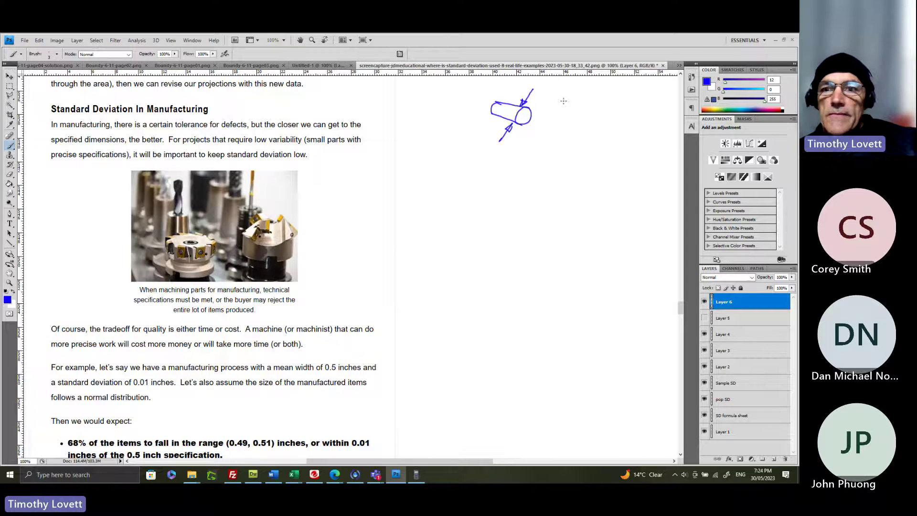
mouse_move(554, 92)
left_mouse_down()
mouse_move(551, 99)
mouse_move(593, 99)
left_mouse_up()
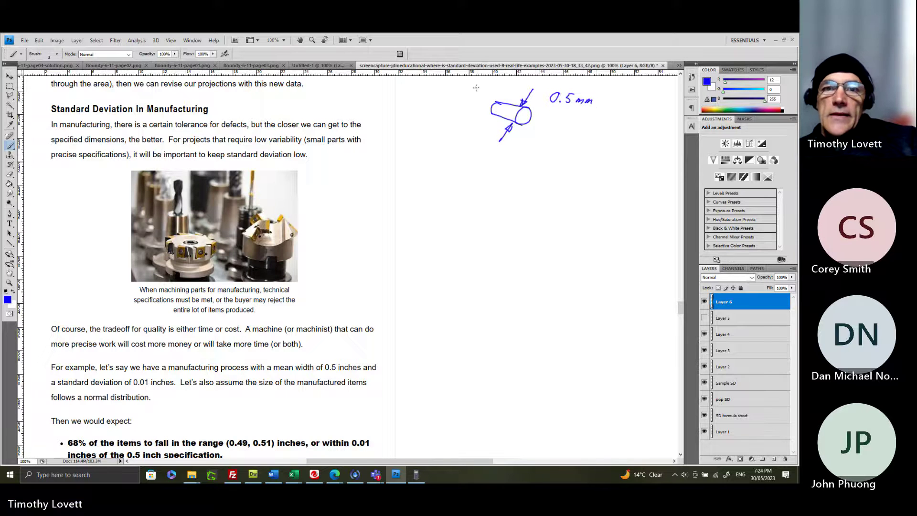
left_click_drag(403, 87, 434, 88)
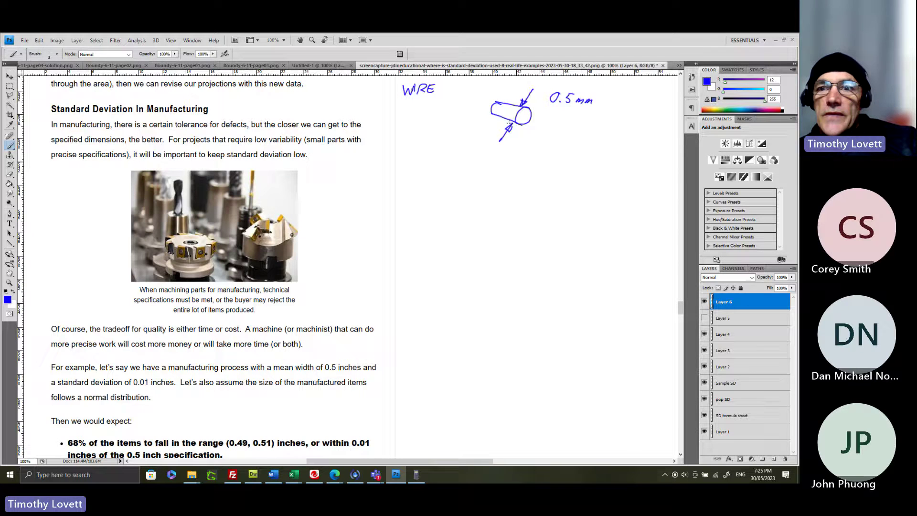
Step: Write σ = 0.01 mm under the 0.5 mm label with 10 μm beneath it
mouse_move(550, 114)
left_mouse_down()
mouse_move(543, 121)
mouse_move(561, 110)
left_mouse_up()
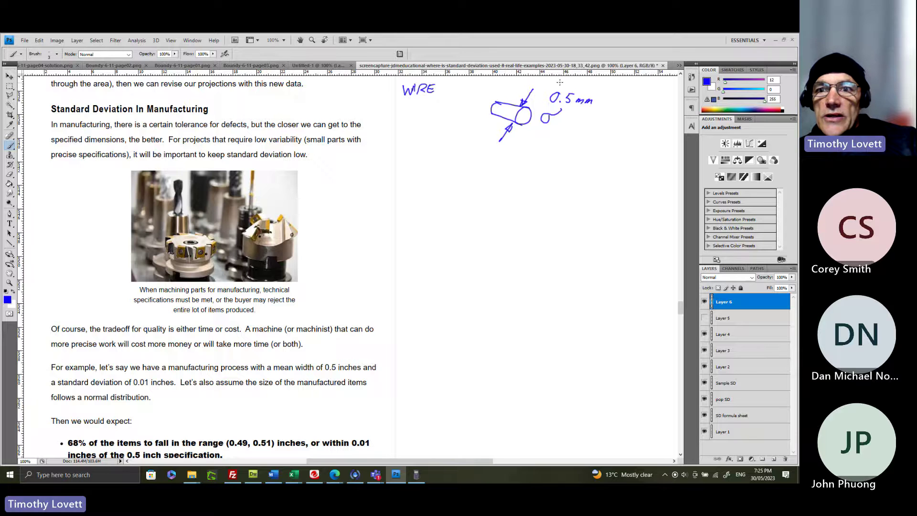
left_click_drag(565, 119, 570, 119)
left_click_drag(564, 122, 628, 126)
left_click(589, 125)
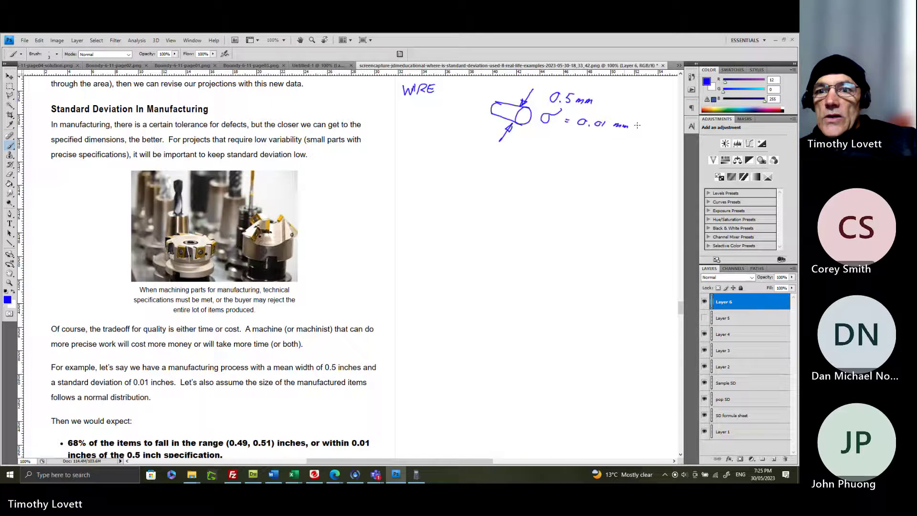
left_click_drag(576, 145, 580, 139)
left_click_drag(580, 141, 582, 154)
left_click_drag(589, 146, 608, 149)
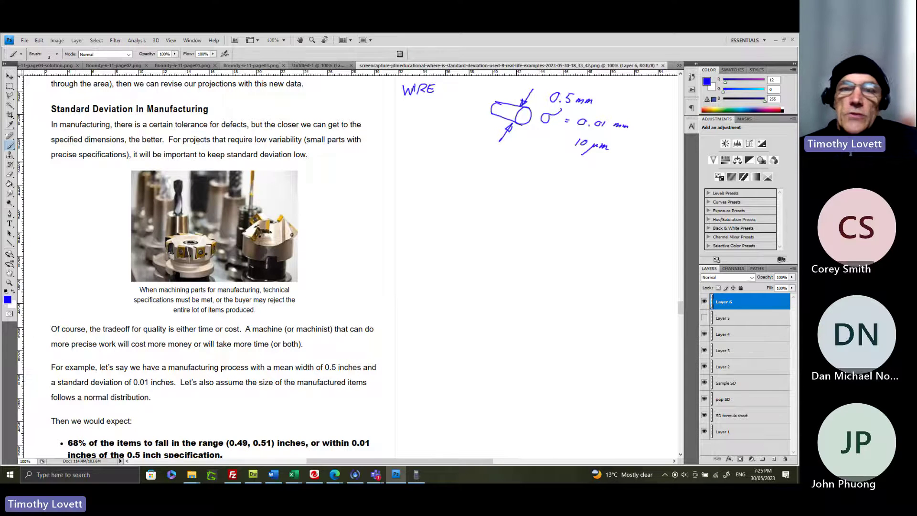
scroll(163, 116, "down", 3)
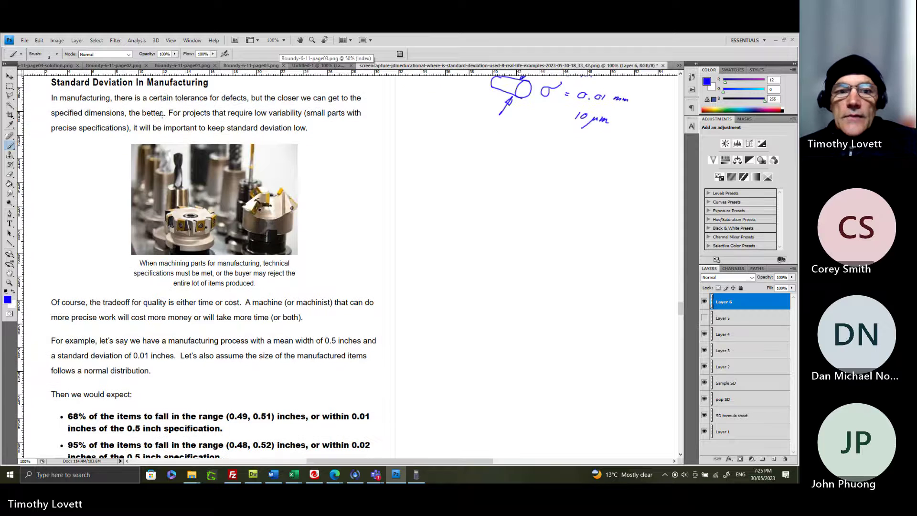
Step: Draw a bell curve peaking at 0.5 with a dashed centre line and baseline
scroll(162, 117, "up", 1)
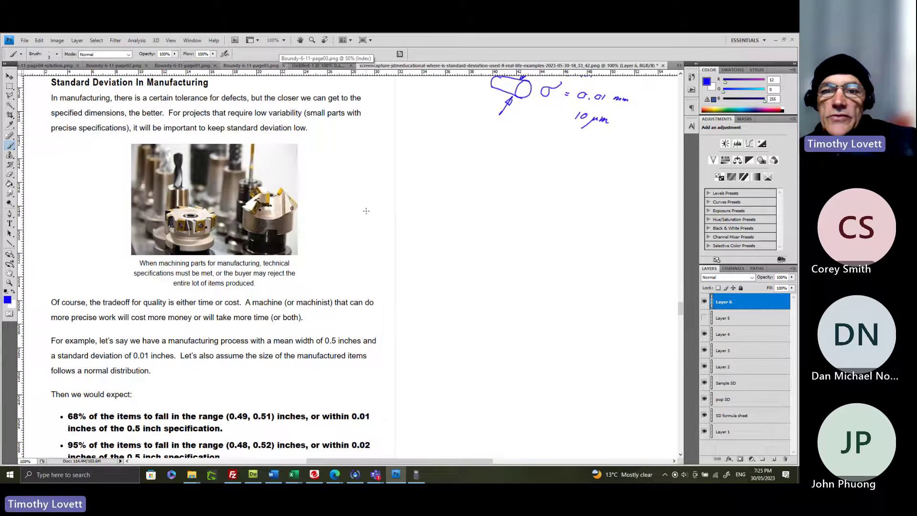
mouse_move(429, 248)
left_mouse_down()
mouse_move(458, 242)
mouse_move(514, 193)
mouse_move(604, 251)
left_mouse_up()
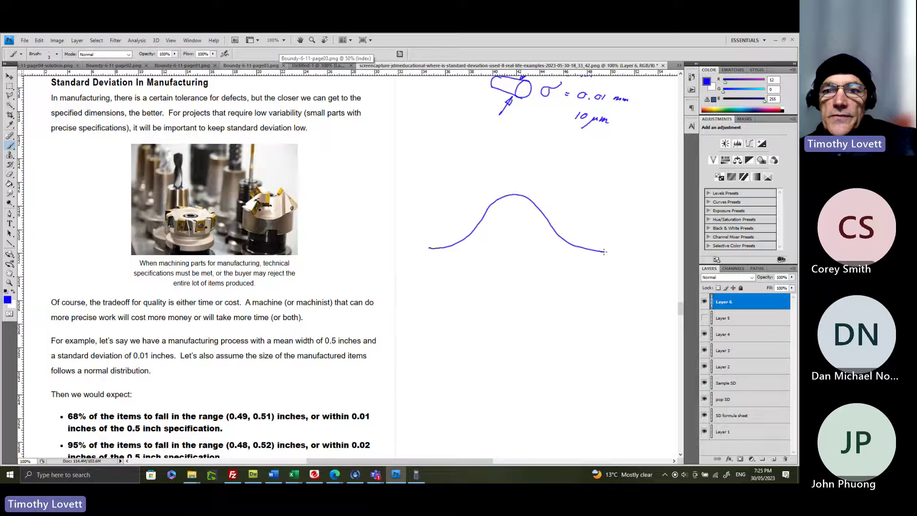
left_click_drag(514, 185, 513, 197)
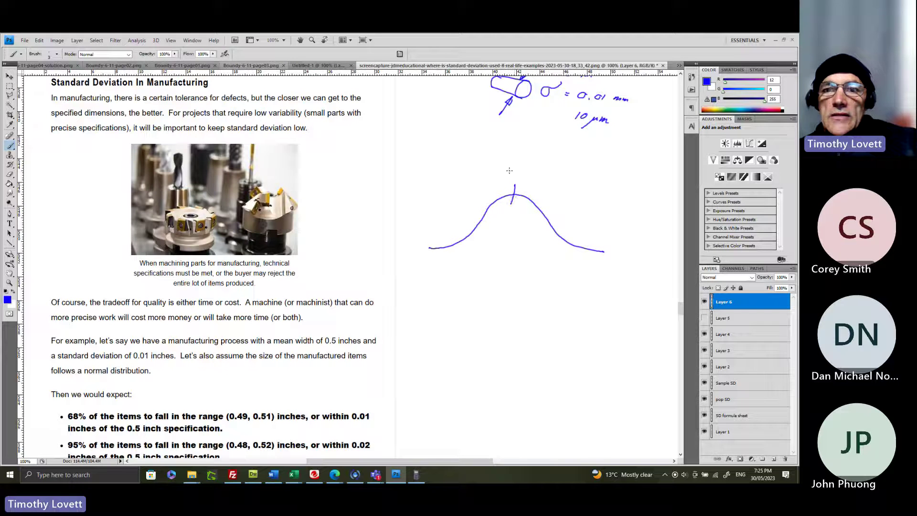
left_click_drag(513, 166, 512, 169)
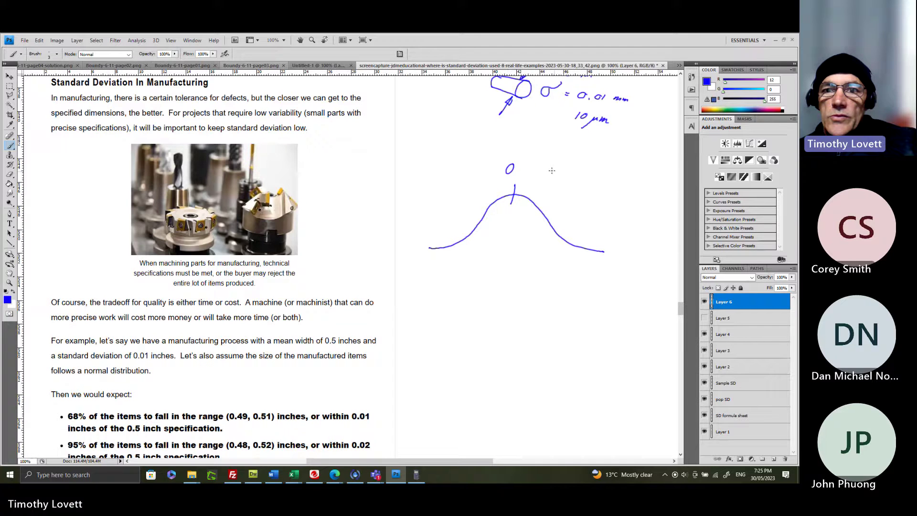
left_click(515, 171)
left_click_drag(521, 163, 520, 173)
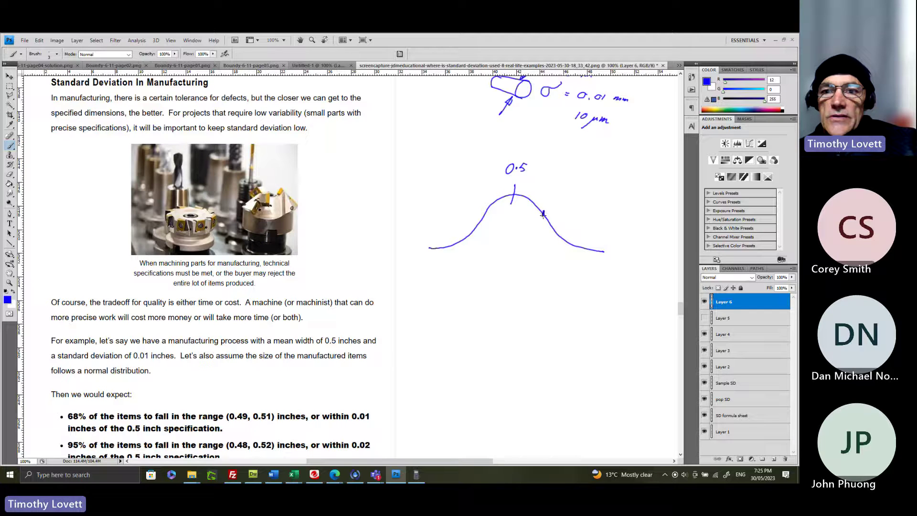
mouse_move(483, 210)
left_mouse_down()
mouse_move(484, 219)
mouse_move(511, 220)
mouse_move(507, 246)
left_mouse_up()
left_click_drag(506, 252, 505, 258)
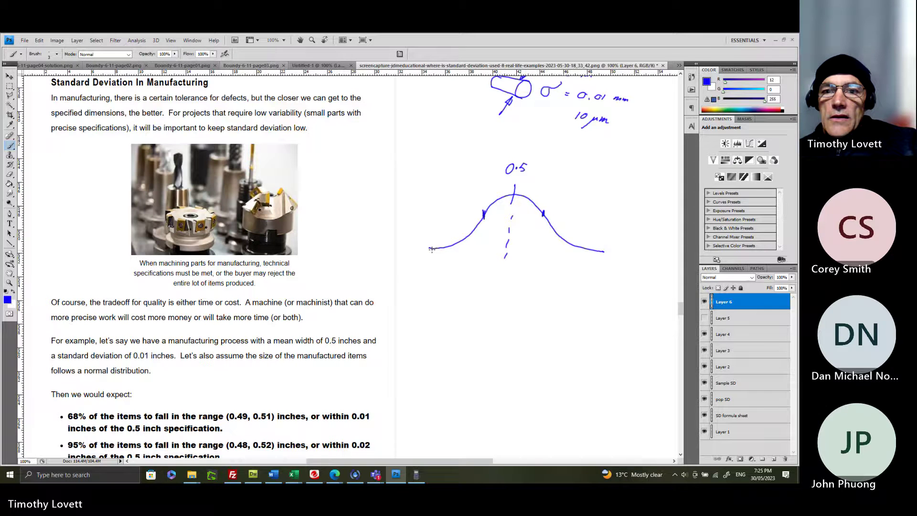
left_click_drag(429, 254, 617, 258)
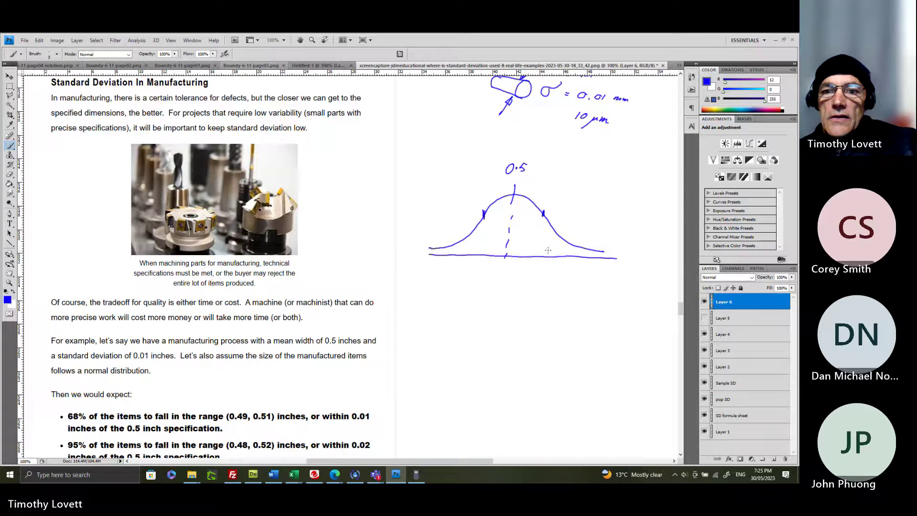
Step: Mark the sigma distances 0.01, 0.02 and 0.03 as 1σ, 2σ and 3σ on the axis
mouse_move(544, 224)
left_mouse_down()
mouse_move(533, 267)
mouse_move(508, 273)
mouse_move(535, 286)
mouse_move(523, 304)
mouse_move(529, 301)
left_mouse_up()
left_click(528, 289)
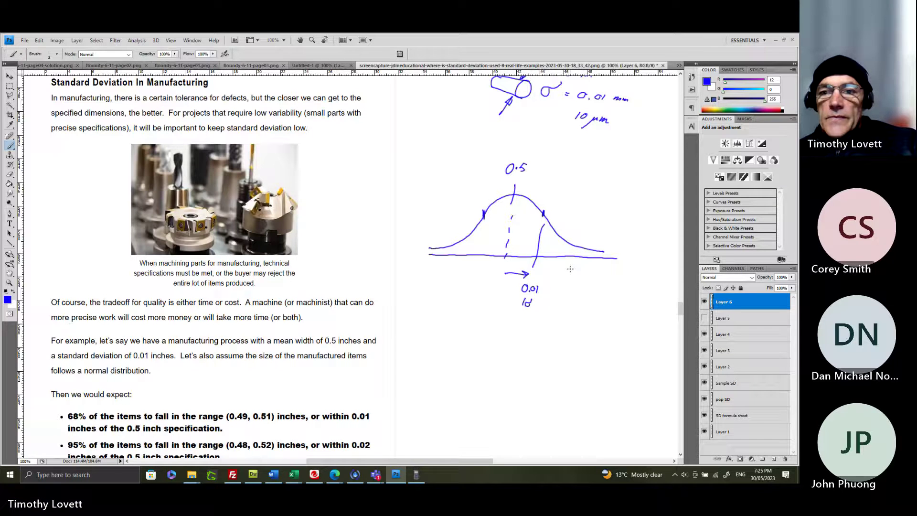
left_click_drag(568, 250, 567, 254)
mouse_move(567, 258)
left_mouse_down()
mouse_move(564, 280)
mouse_move(581, 286)
mouse_move(570, 301)
mouse_move(604, 280)
mouse_move(616, 280)
mouse_move(602, 299)
mouse_move(612, 296)
left_mouse_up()
left_click(569, 286)
left_click(608, 285)
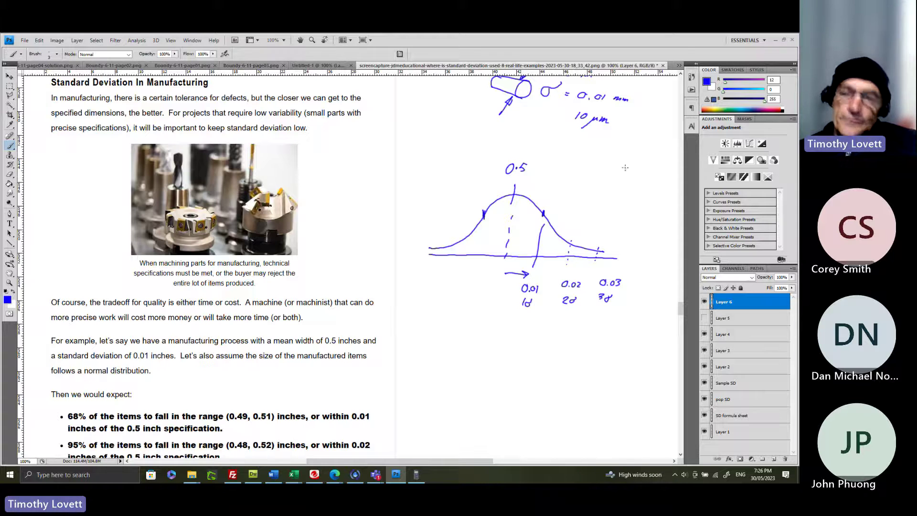
scroll(434, 277, "down", 5)
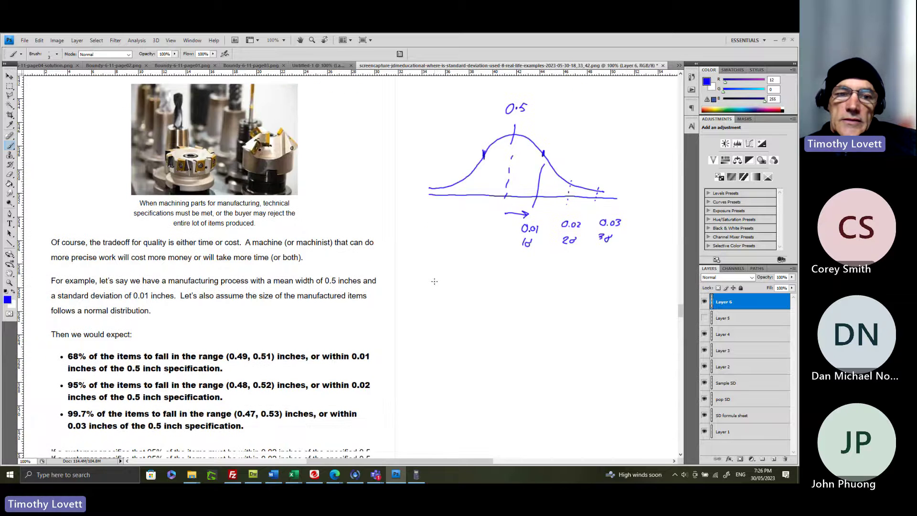
scroll(436, 268, "down", 1)
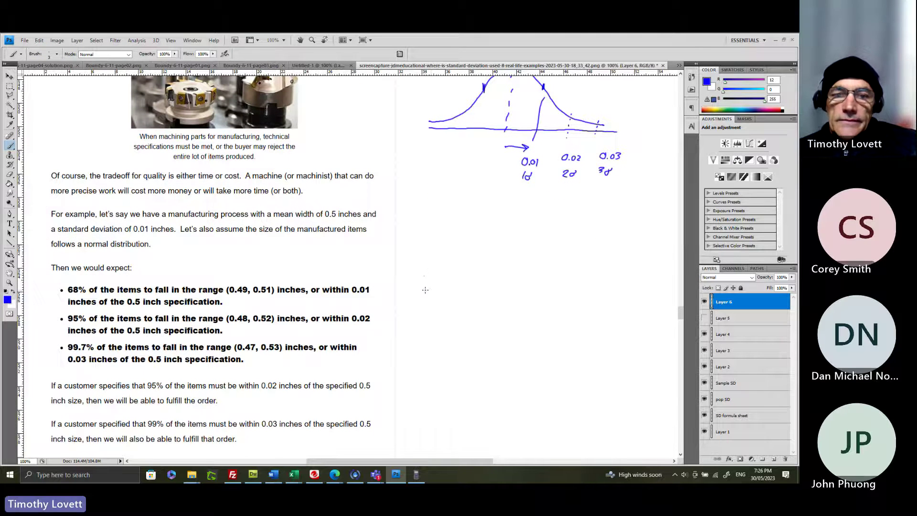
scroll(430, 277, "up", 1)
scroll(430, 285, "up", 5)
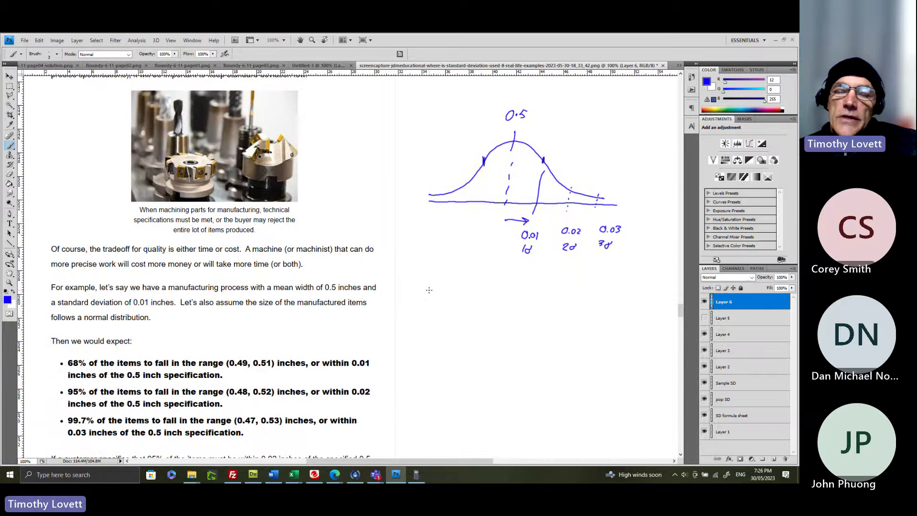
scroll(428, 293, "up", 1)
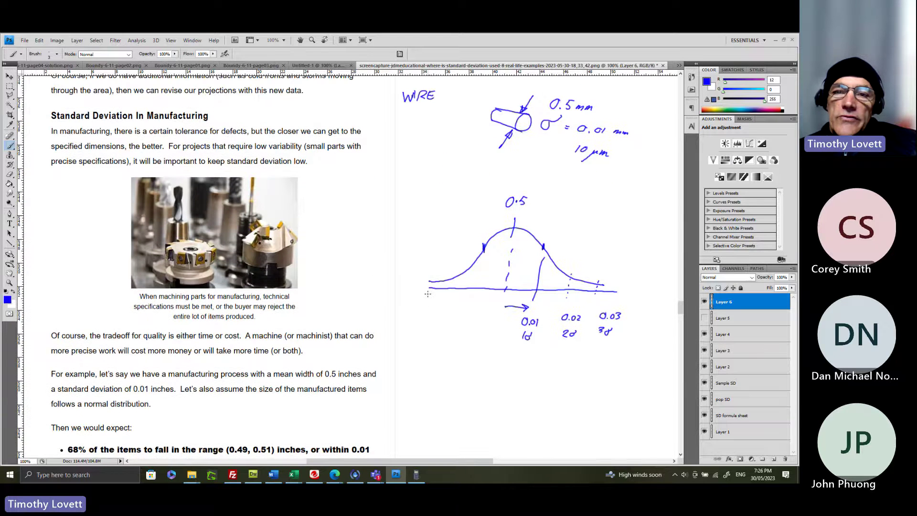
scroll(428, 294, "down", 1)
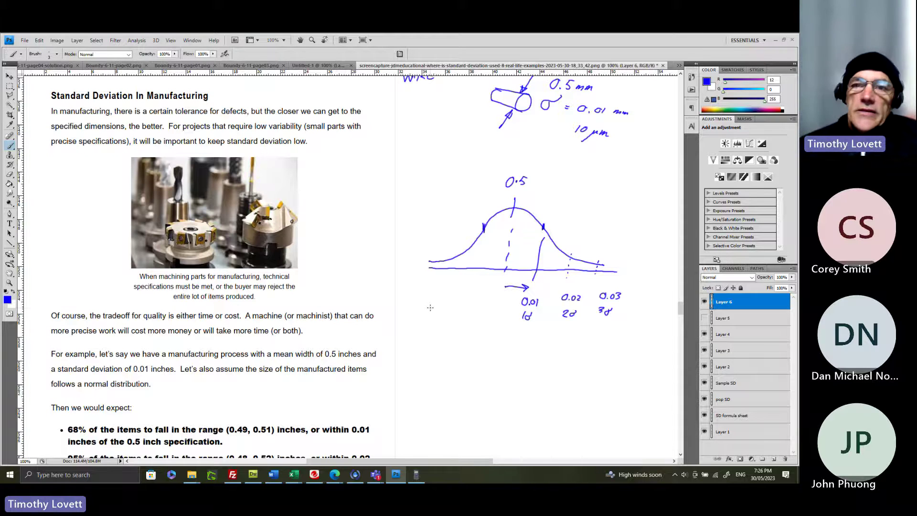
scroll(448, 285, "up", 3)
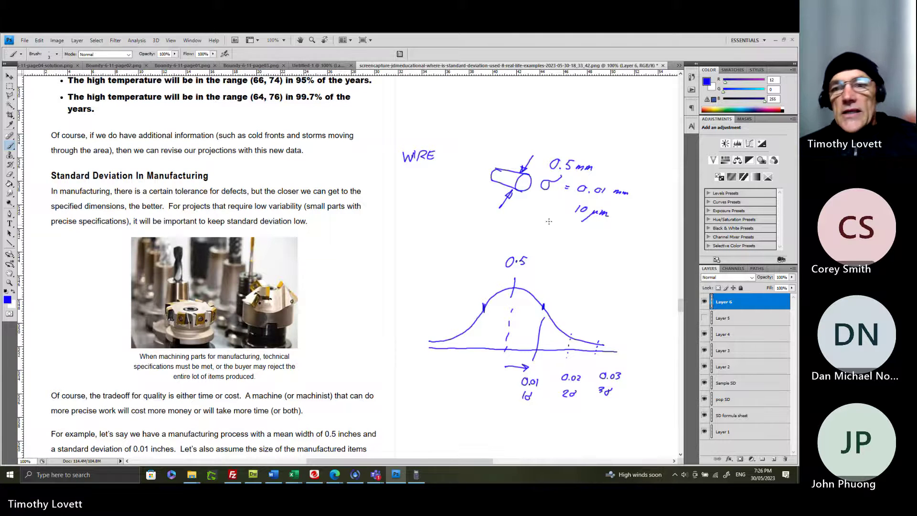
scroll(563, 222, "down", 3)
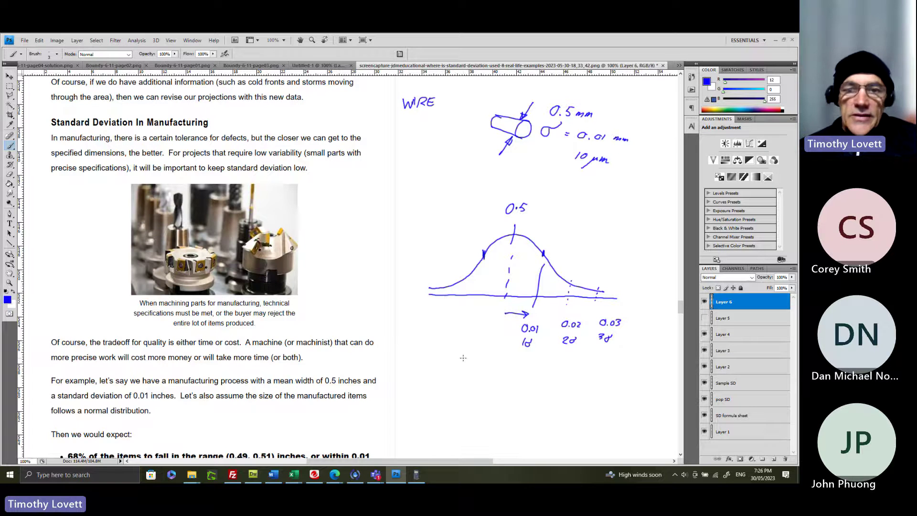
scroll(432, 382, "down", 3)
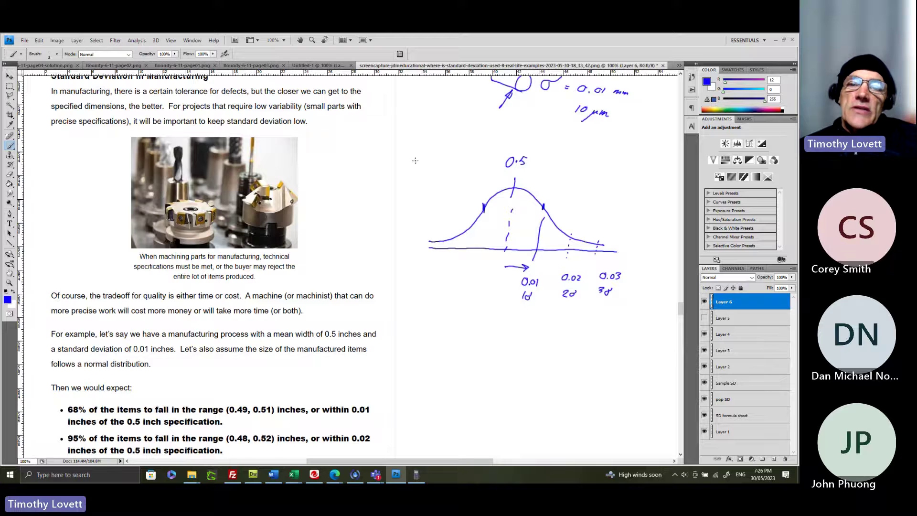
scroll(415, 158, "up", 1)
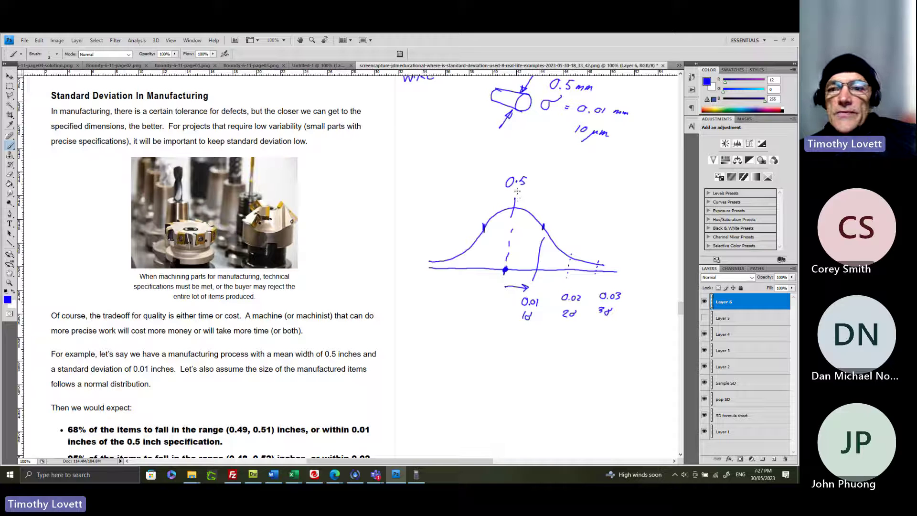
Step: Bracket the whole curve and add dashed −2σ and −3σ marks on its left side
mouse_move(517, 191)
left_mouse_down()
mouse_move(596, 201)
mouse_move(608, 217)
left_mouse_up()
left_click_drag(515, 190, 433, 206)
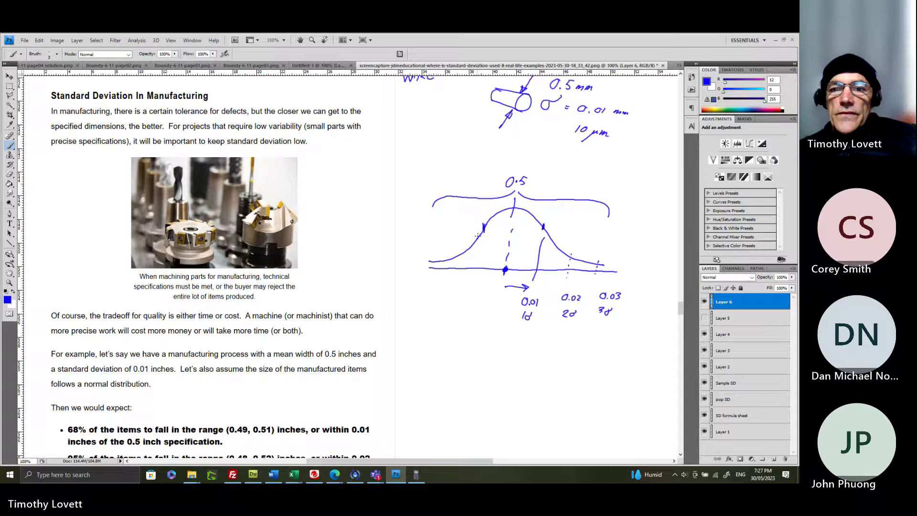
left_click_drag(482, 232, 479, 246)
mouse_move(480, 250)
left_mouse_down()
mouse_move(477, 268)
mouse_move(452, 261)
mouse_move(450, 272)
mouse_move(480, 289)
mouse_move(487, 278)
mouse_move(441, 286)
mouse_move(452, 281)
left_mouse_up()
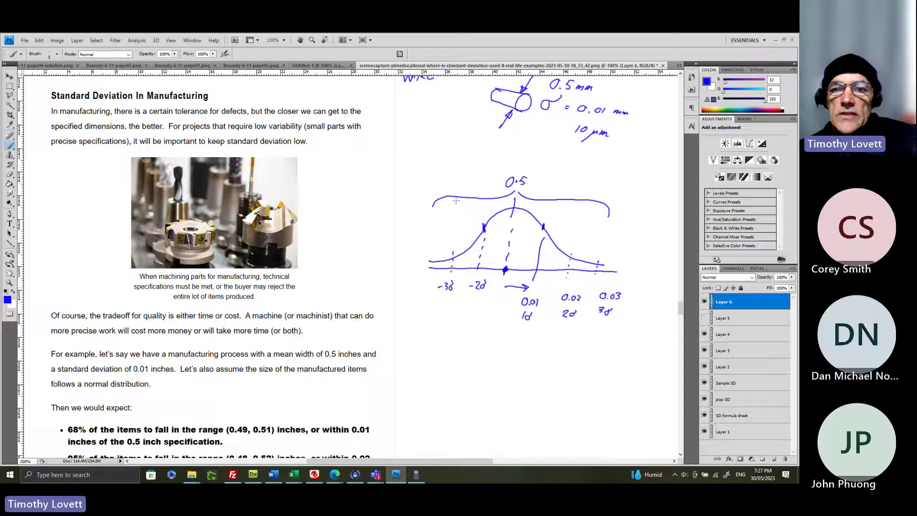
left_click_drag(452, 204, 467, 197)
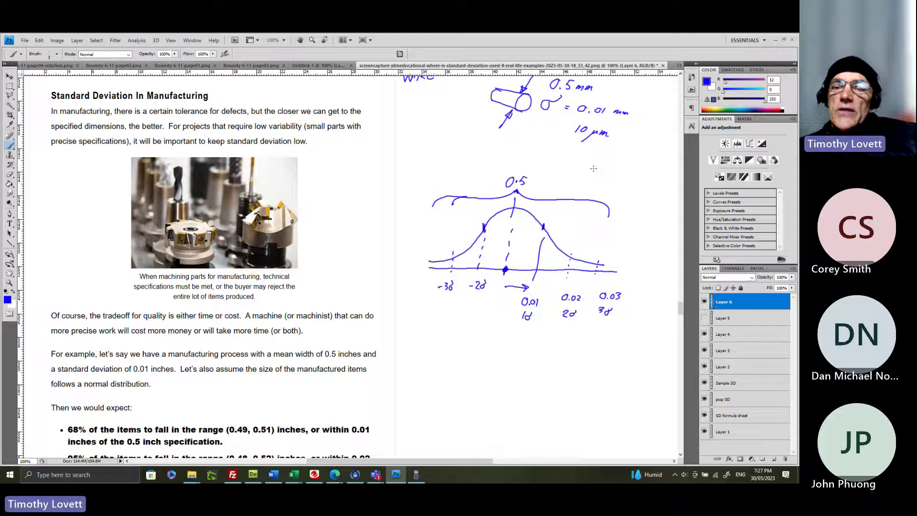
Step: Write a boxed 3σ note above the curve and begin the 0.5 tolerance below
mouse_move(588, 165)
left_mouse_down()
mouse_move(590, 177)
mouse_move(613, 164)
mouse_move(583, 178)
mouse_move(617, 175)
mouse_move(616, 159)
left_mouse_up()
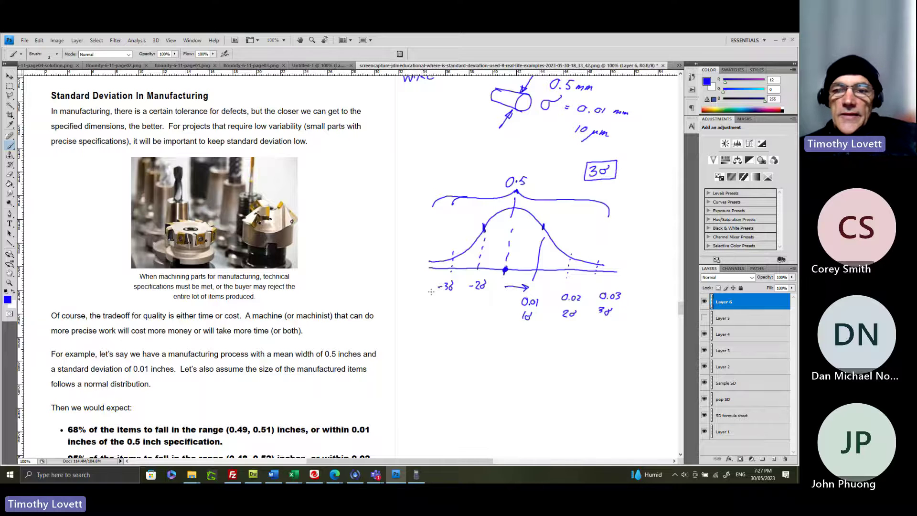
mouse_move(422, 344)
left_mouse_down()
mouse_move(416, 352)
mouse_move(423, 345)
mouse_move(431, 354)
left_mouse_up()
left_click(429, 350)
mouse_move(450, 345)
left_mouse_down()
mouse_move(479, 340)
mouse_move(450, 333)
mouse_move(481, 328)
mouse_move(404, 315)
mouse_move(403, 361)
mouse_move(491, 361)
mouse_move(498, 317)
left_mouse_up()
Step: Finish 0.5 +0.03 −0.03 with a check mark, then start a second 0.5 +0.0 tolerance below
left_click(468, 334)
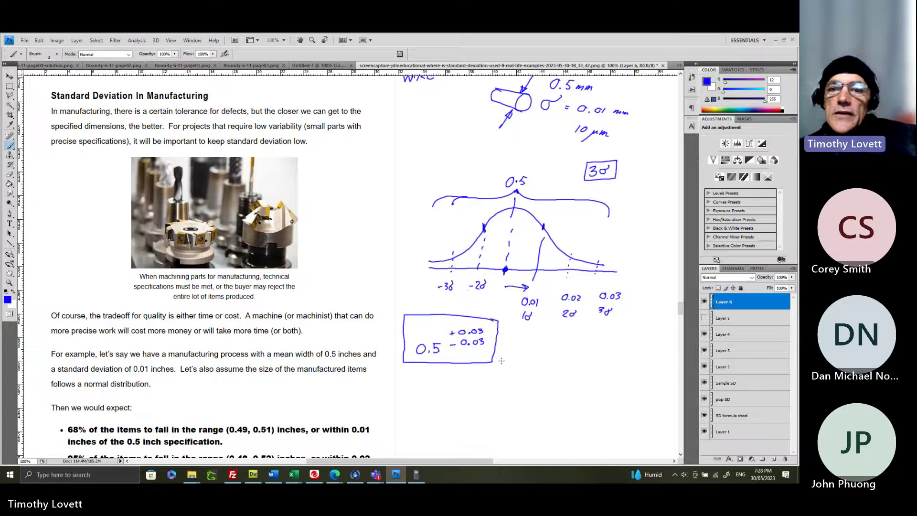
left_click_drag(502, 352, 518, 344)
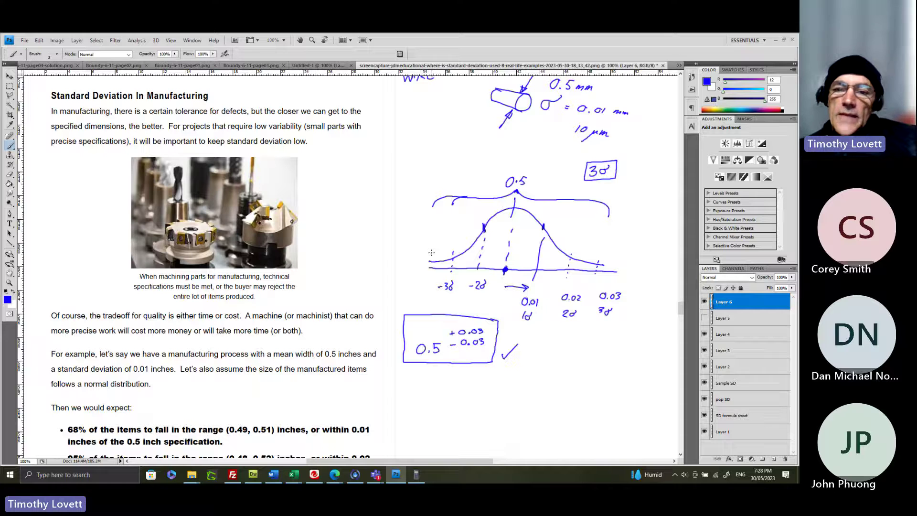
mouse_move(423, 394)
left_mouse_down()
mouse_move(412, 398)
mouse_move(434, 394)
mouse_move(432, 406)
mouse_move(451, 386)
left_mouse_up()
left_click(426, 402)
mouse_move(462, 379)
left_mouse_down()
mouse_move(483, 378)
mouse_move(454, 391)
mouse_move(484, 394)
left_mouse_up()
left_click(469, 385)
Step: Complete the 0.5 ±0.02 tolerance, extend the curve's tail, and write 99.7% and 1/430
left_click(470, 393)
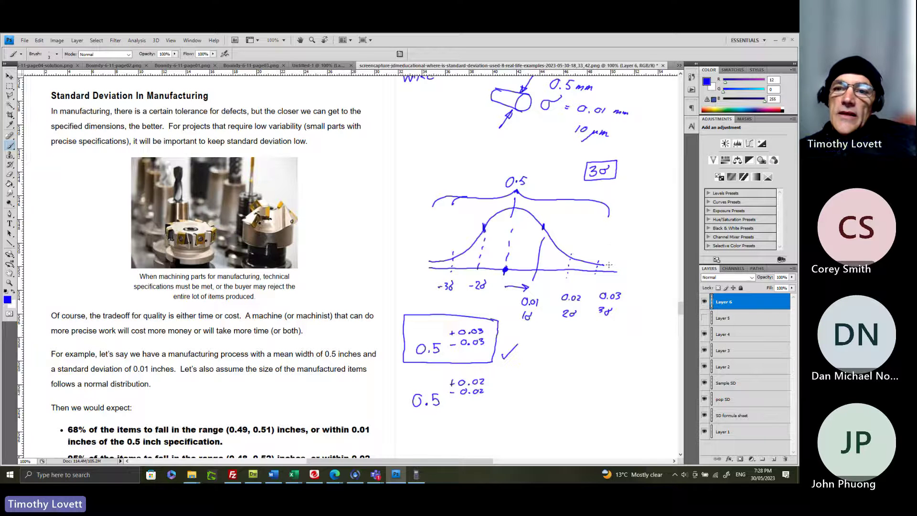
left_click_drag(605, 265, 619, 268)
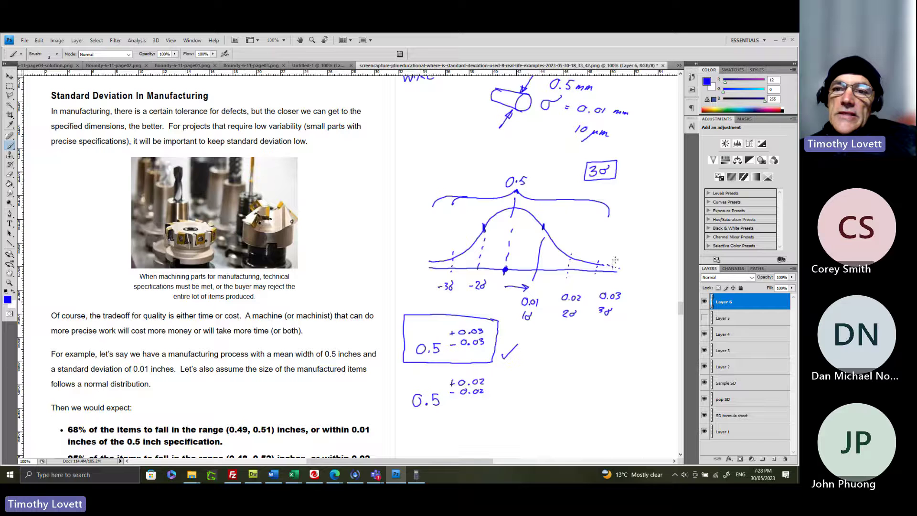
mouse_move(616, 233)
left_mouse_down()
mouse_move(611, 244)
mouse_move(630, 234)
mouse_move(626, 245)
mouse_move(640, 244)
left_mouse_up()
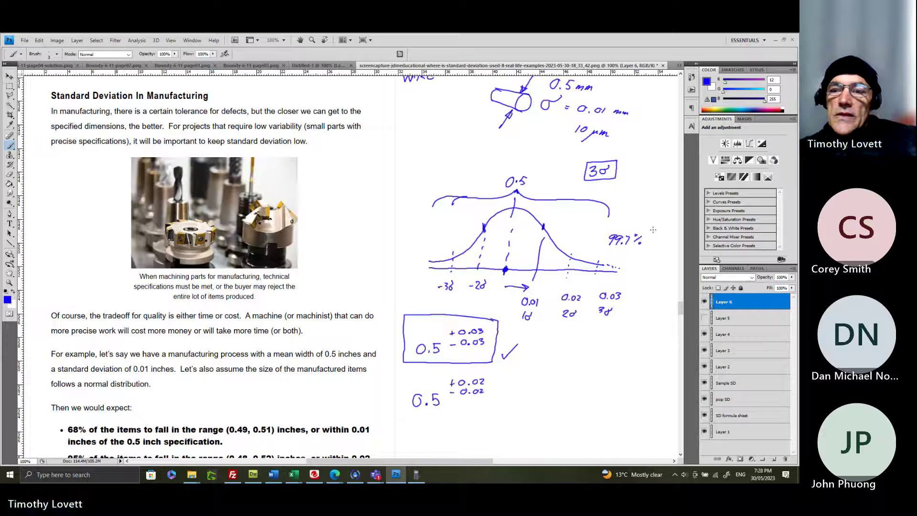
mouse_move(656, 208)
left_mouse_down()
mouse_move(663, 216)
mouse_move(647, 228)
mouse_move(660, 229)
left_mouse_up()
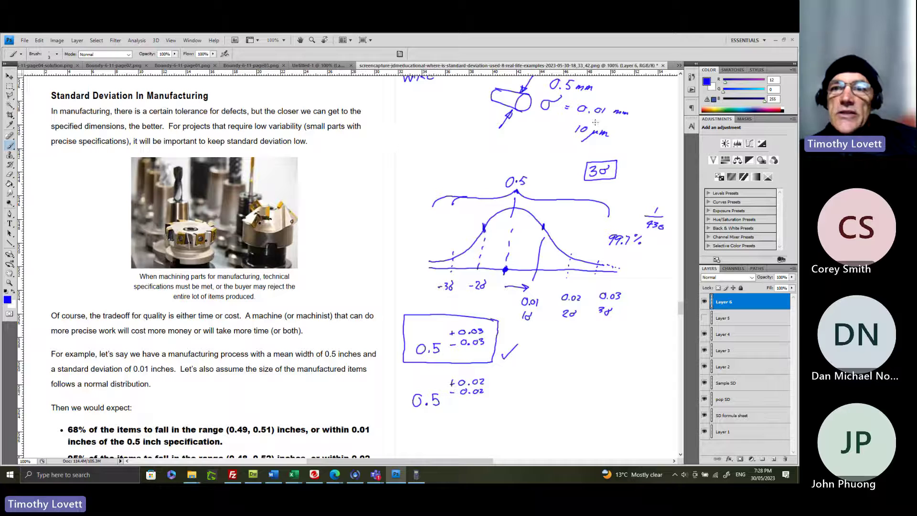
Step: Circle the 0.01 mm value with an arrow and write 0.001 = 1 µm
mouse_move(642, 108)
left_mouse_down()
mouse_move(592, 98)
mouse_move(573, 102)
mouse_move(571, 114)
mouse_move(634, 126)
mouse_move(652, 98)
left_mouse_up()
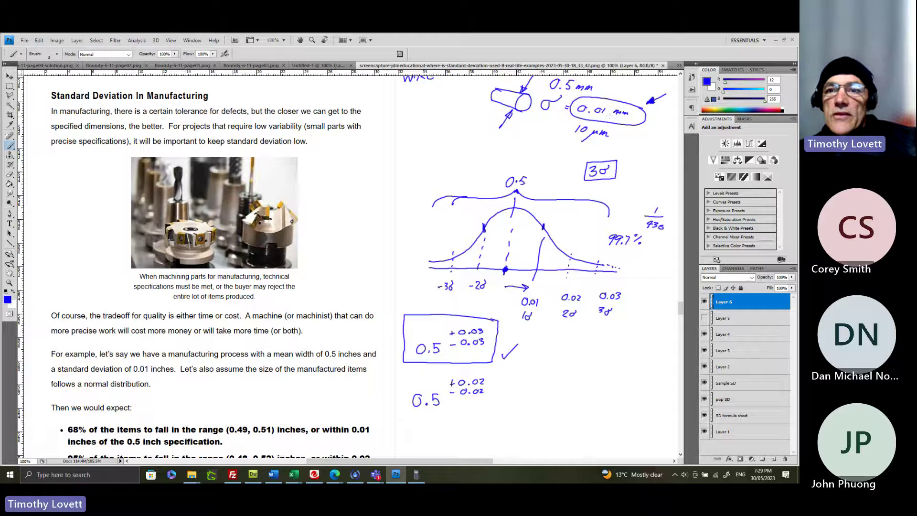
mouse_move(420, 142)
left_mouse_down()
mouse_move(415, 152)
mouse_move(420, 143)
mouse_move(478, 148)
mouse_move(474, 160)
mouse_move(499, 151)
left_mouse_up()
left_click(425, 149)
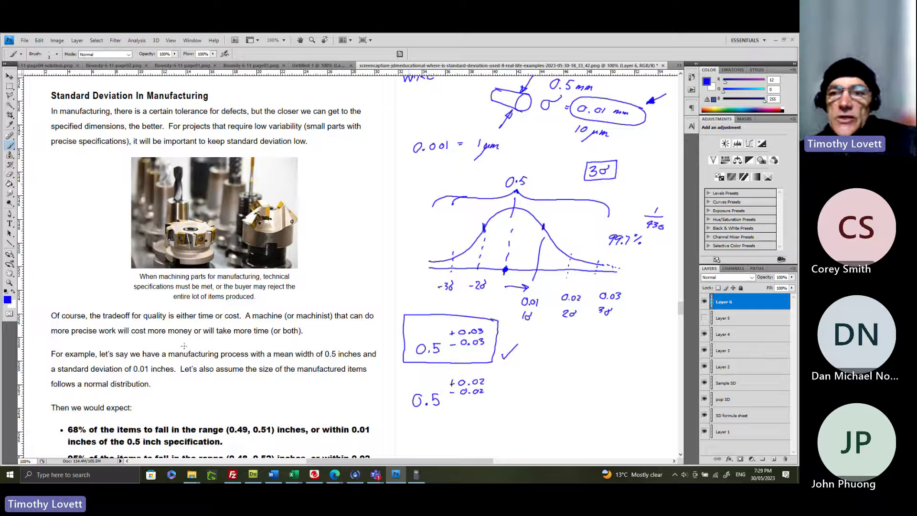
Step: Switch the foreground colour to red and mark the curve's peak and both tails
left_click(706, 81)
left_click_drag(608, 305, 610, 266)
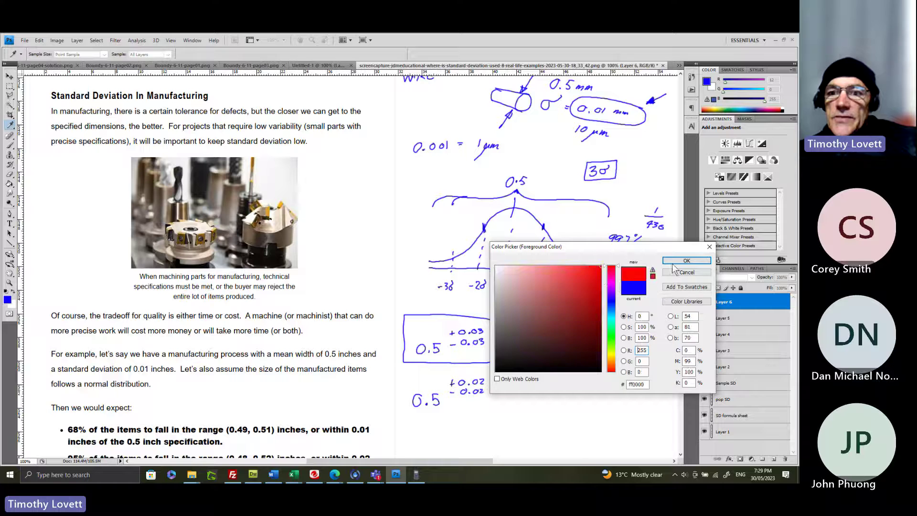
left_click(682, 261)
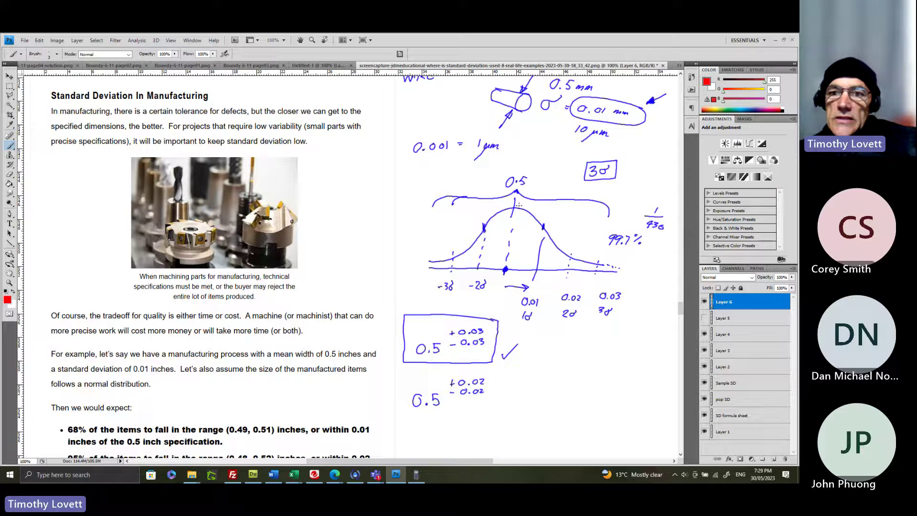
mouse_move(518, 204)
left_mouse_down()
mouse_move(500, 203)
mouse_move(498, 218)
mouse_move(524, 218)
left_mouse_up()
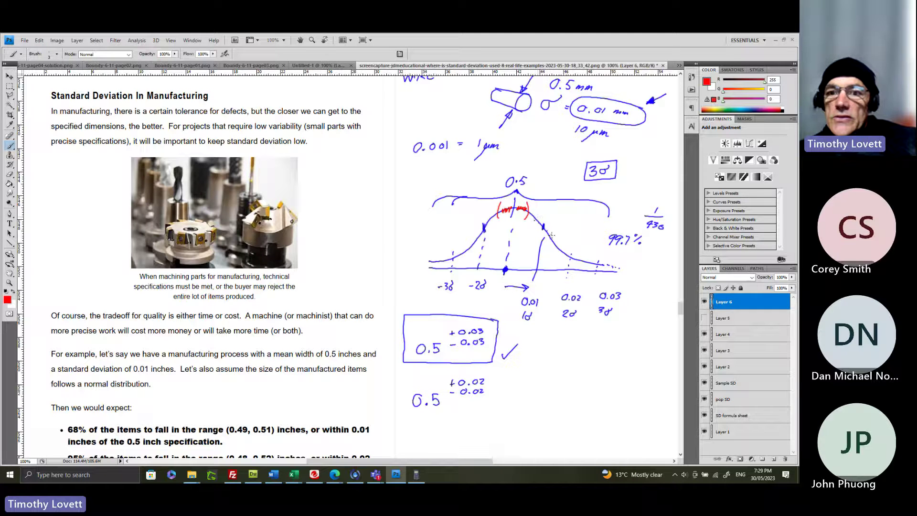
left_click_drag(566, 243, 567, 244)
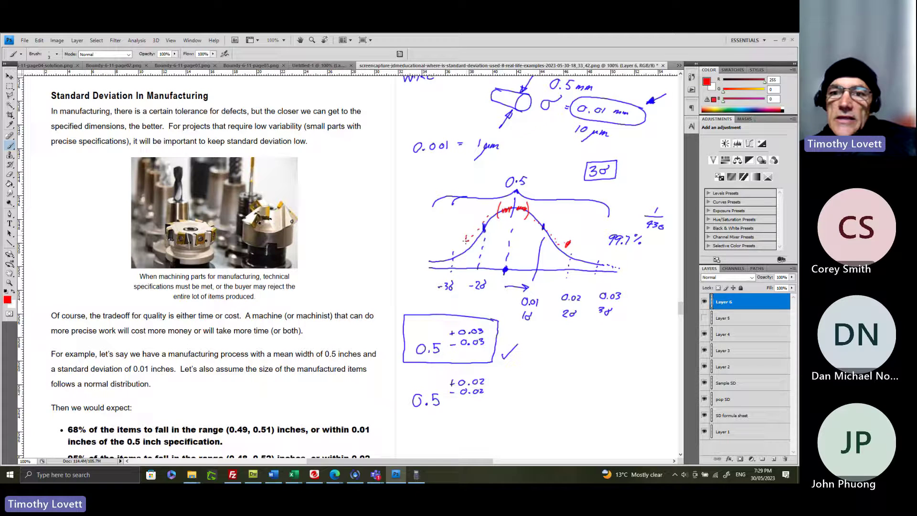
left_click_drag(459, 249, 455, 260)
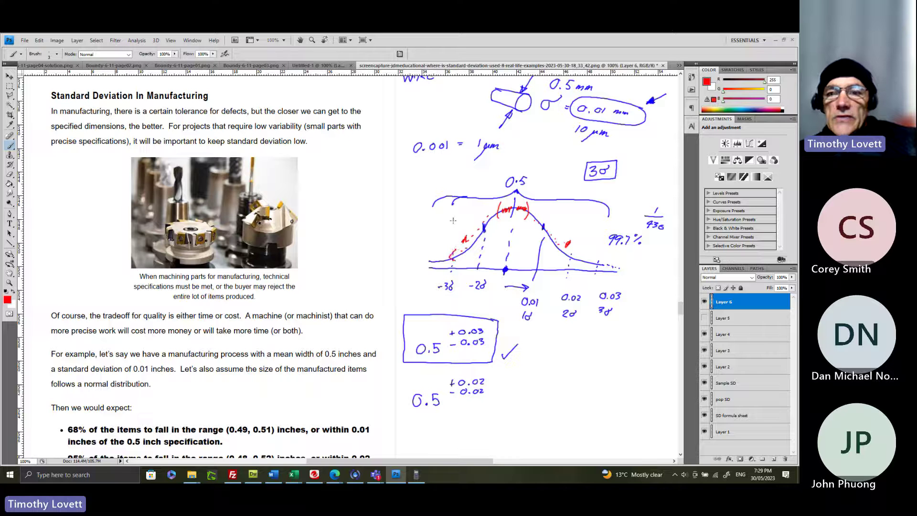
left_click_drag(453, 218, 453, 258)
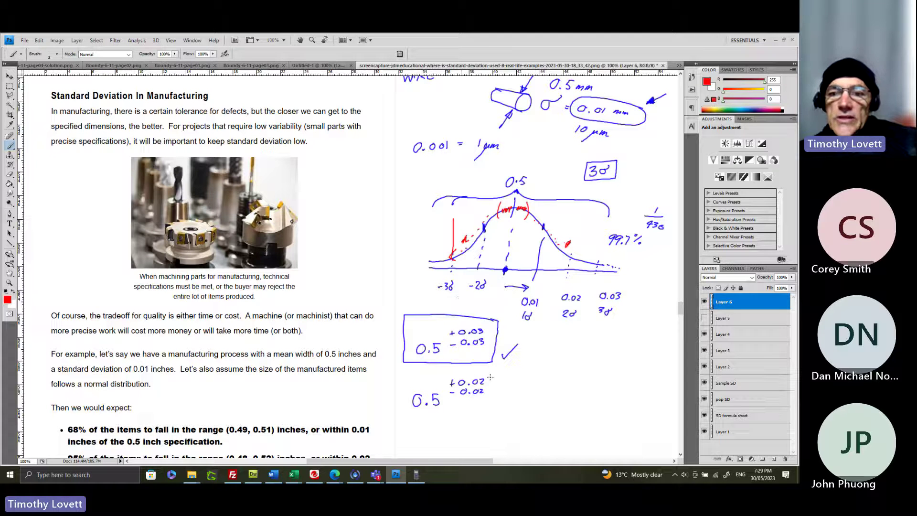
Step: Circle the 0.5 ±0.02 tolerance in red, cross it out and label it WASTE
mouse_move(490, 377)
left_mouse_down()
mouse_move(419, 380)
mouse_move(406, 412)
mouse_move(459, 410)
mouse_move(492, 398)
mouse_move(495, 381)
mouse_move(516, 402)
left_mouse_up()
left_click_drag(516, 389, 500, 401)
left_click_drag(469, 428, 512, 419)
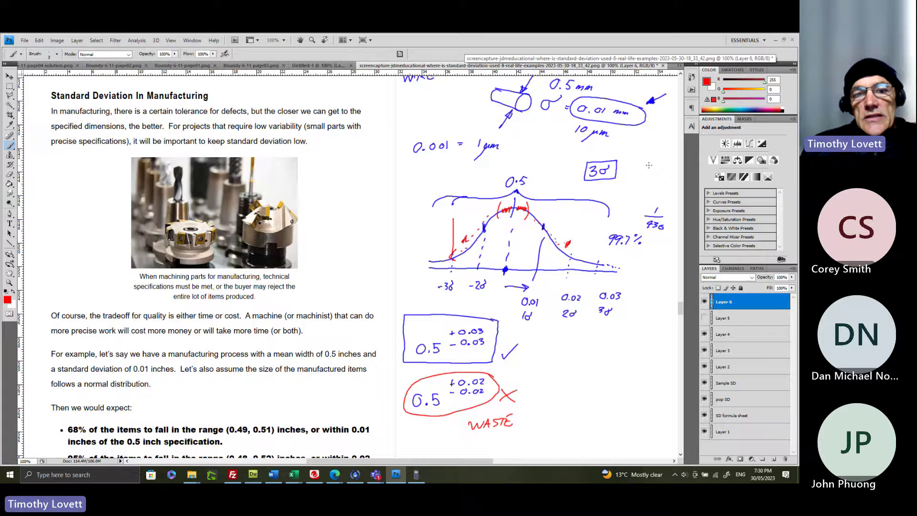
Step: Write an underlined red 'Sample' heading below WASTE
scroll(649, 165, "down", 5)
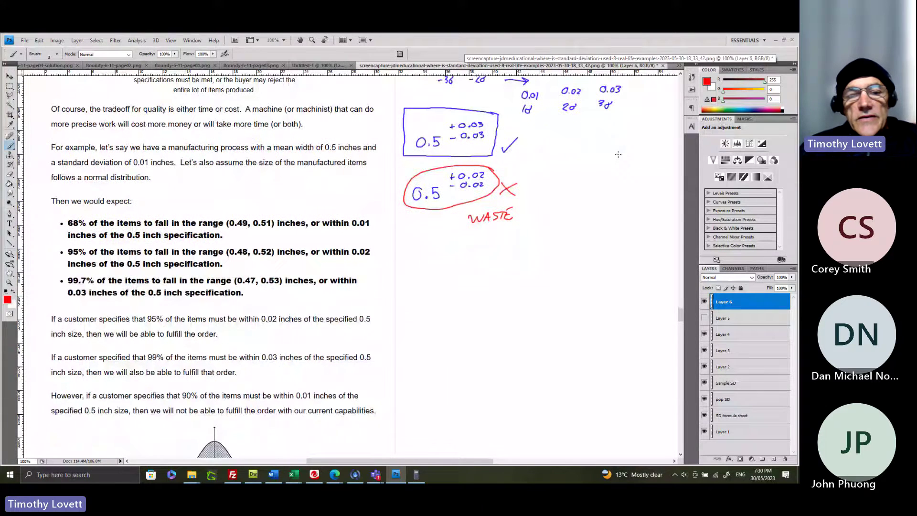
scroll(618, 154, "down", 2)
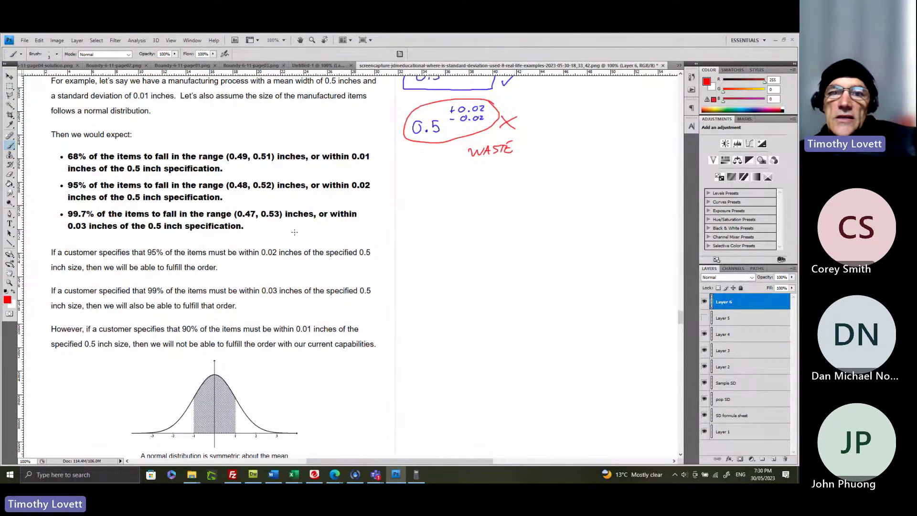
mouse_move(427, 186)
left_mouse_down()
mouse_move(416, 200)
mouse_move(449, 202)
mouse_move(472, 190)
left_mouse_up()
left_click_drag(415, 207, 468, 207)
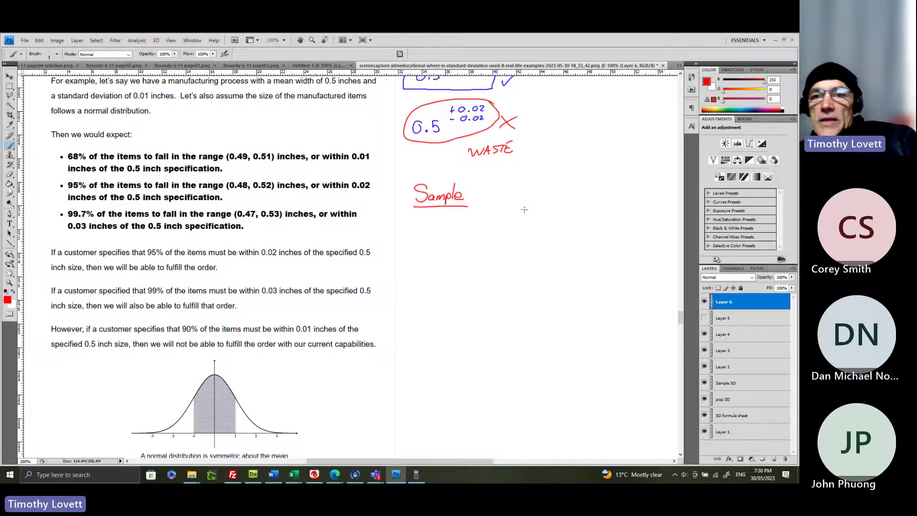
Step: Sketch a red box labelled 100,000 with an arrow drawing out a sample of 1000
mouse_move(569, 181)
left_mouse_down()
mouse_move(533, 195)
mouse_move(568, 208)
mouse_move(593, 196)
mouse_move(578, 184)
mouse_move(533, 223)
mouse_move(568, 234)
mouse_move(568, 205)
mouse_move(593, 216)
mouse_move(595, 197)
left_mouse_up()
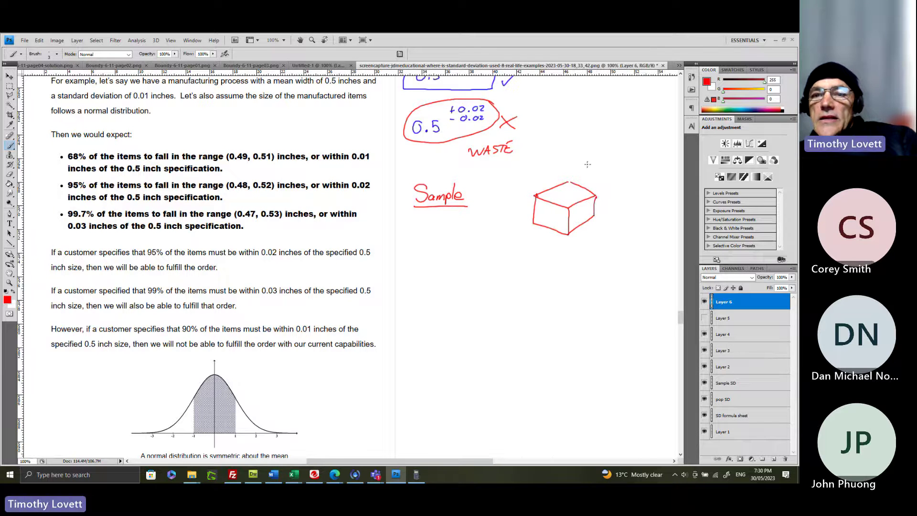
left_click_drag(588, 163, 595, 164)
left_click_drag(600, 168, 620, 168)
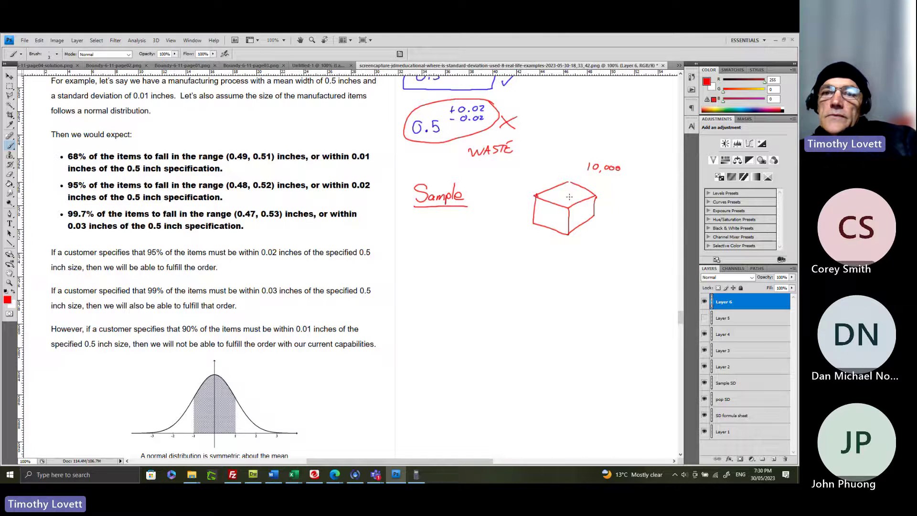
mouse_move(564, 201)
left_mouse_down()
mouse_move(508, 200)
mouse_move(471, 241)
mouse_move(480, 241)
left_mouse_up()
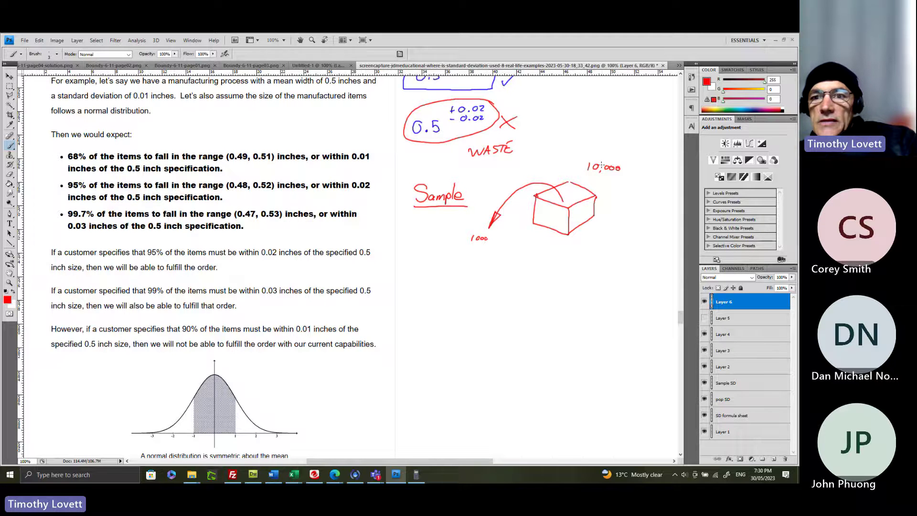
left_click_drag(601, 165, 600, 165)
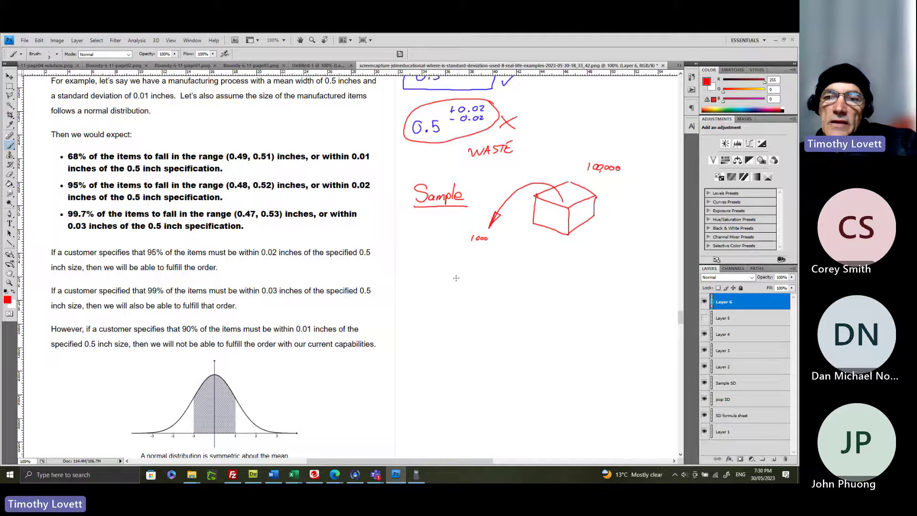
Step: Write x̄ = 100 and σ = 1 with a circled 68%, range 99–101 and circled 1/3
mouse_move(425, 267)
left_mouse_down()
mouse_move(433, 275)
mouse_move(425, 277)
mouse_move(437, 262)
mouse_move(456, 275)
mouse_move(470, 271)
mouse_move(425, 297)
mouse_move(451, 294)
left_mouse_up()
left_click_drag(445, 297, 461, 298)
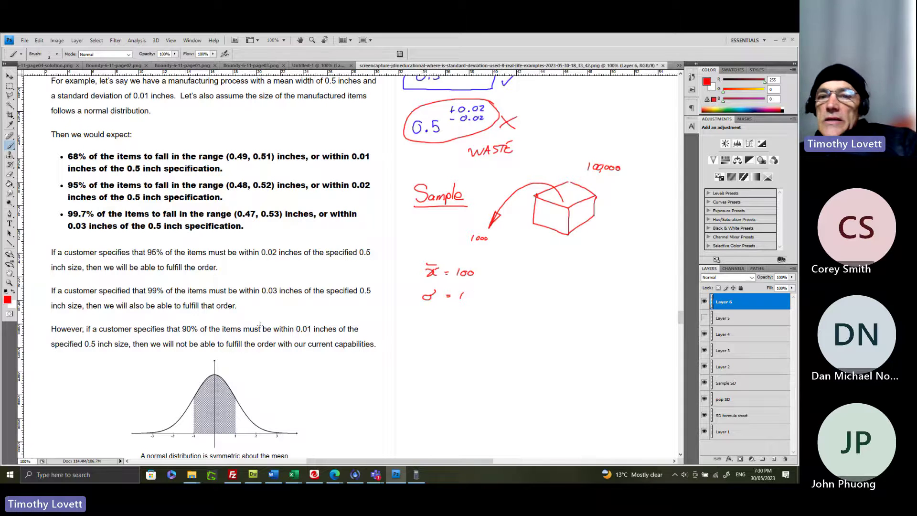
mouse_move(508, 286)
left_mouse_down()
mouse_move(558, 296)
mouse_move(596, 289)
left_mouse_up()
left_click_drag(604, 285, 599, 300)
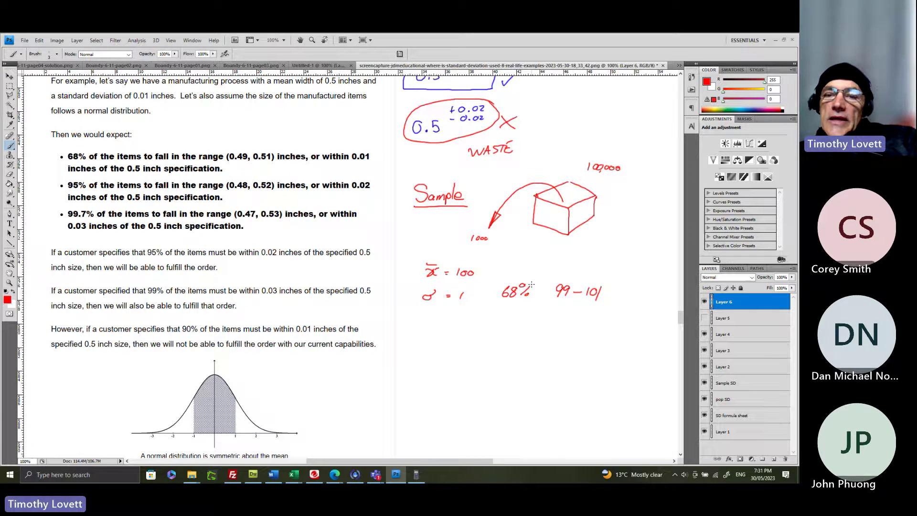
mouse_move(529, 279)
left_mouse_down()
mouse_move(494, 297)
mouse_move(517, 307)
mouse_move(532, 294)
mouse_move(530, 277)
mouse_move(590, 266)
mouse_move(608, 247)
mouse_move(602, 255)
mouse_move(622, 252)
mouse_move(592, 255)
left_mouse_up()
left_click_drag(623, 244, 625, 256)
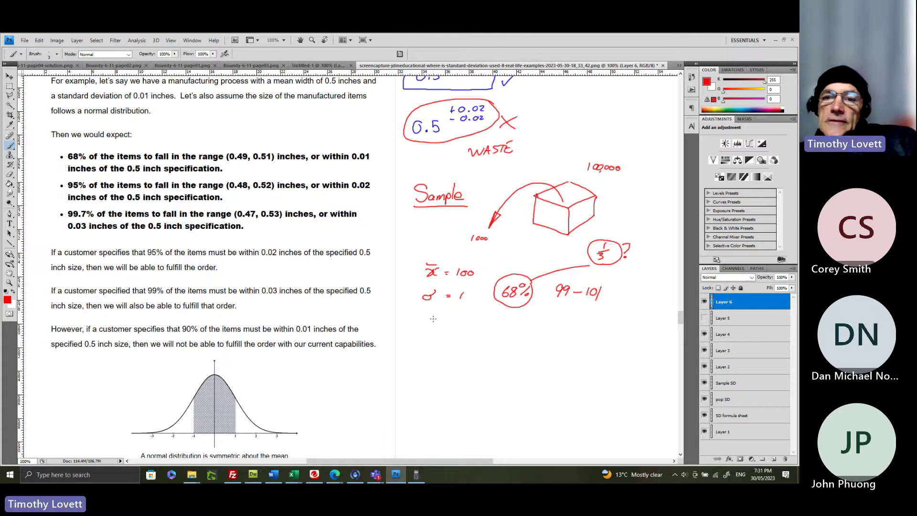
Step: Add the σ = 2 row with a circled 95%, range 98–102 and circled 1/20
mouse_move(433, 316)
left_mouse_down()
mouse_move(457, 325)
mouse_move(503, 316)
mouse_move(504, 324)
mouse_move(517, 313)
mouse_move(521, 324)
mouse_move(592, 325)
left_mouse_up()
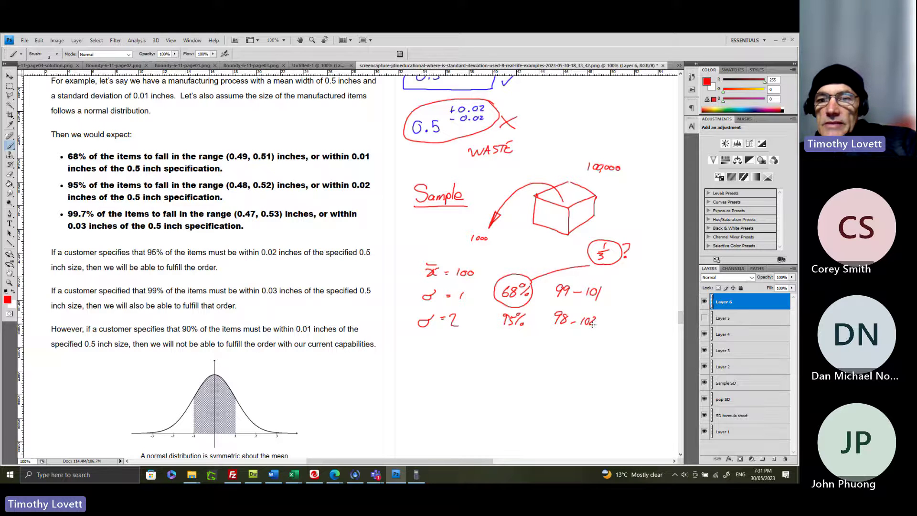
mouse_move(518, 308)
left_mouse_down()
mouse_move(493, 312)
mouse_move(521, 337)
mouse_move(524, 305)
left_mouse_up()
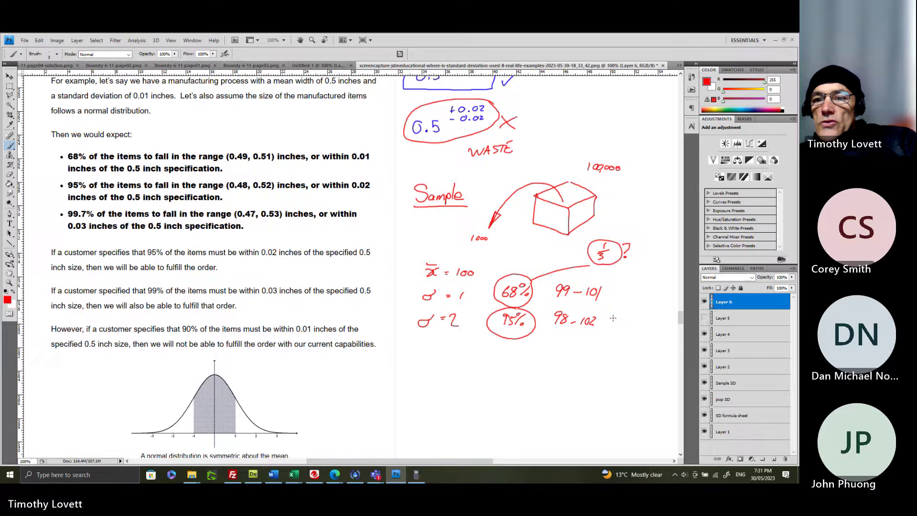
left_click_drag(613, 317, 629, 315)
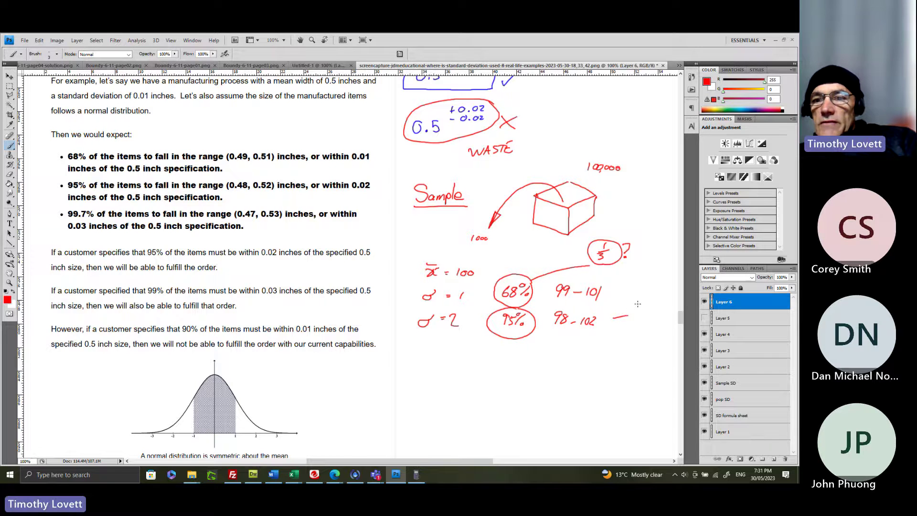
left_click_drag(634, 314, 648, 312)
mouse_move(636, 315)
left_mouse_down()
mouse_move(649, 299)
mouse_move(630, 324)
mouse_move(645, 296)
mouse_move(683, 317)
left_mouse_up()
mouse_move(429, 329)
left_mouse_down()
mouse_move(426, 336)
mouse_move(445, 336)
left_mouse_up()
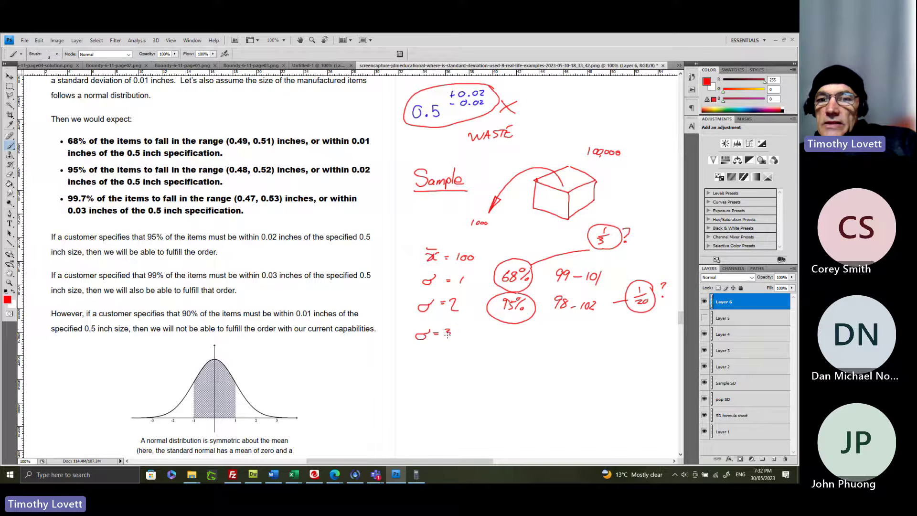
Step: Brush 99.7% with a circle and the 97–103 range beside σ = 3
left_click_drag(501, 333, 500, 340)
mouse_move(508, 332)
left_mouse_down()
mouse_move(519, 340)
mouse_move(492, 329)
mouse_move(535, 329)
mouse_move(524, 327)
mouse_move(525, 339)
left_mouse_up()
left_click(512, 338)
mouse_move(532, 336)
left_mouse_down()
mouse_move(493, 325)
mouse_move(561, 333)
left_mouse_up()
mouse_move(566, 329)
left_mouse_down()
mouse_move(646, 331)
mouse_move(640, 339)
mouse_move(649, 343)
mouse_move(627, 326)
mouse_move(666, 329)
left_mouse_up()
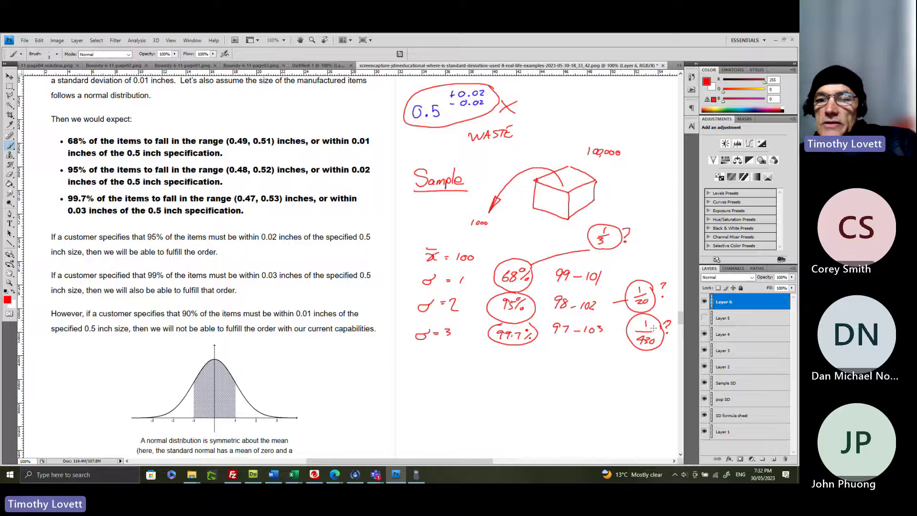
Step: Write 6σ below the σ = 3 row, with linking dots, 'perfect' and the 94–106 range
mouse_move(401, 361)
left_mouse_down()
mouse_move(395, 375)
mouse_move(408, 374)
mouse_move(418, 356)
mouse_move(416, 365)
left_mouse_up()
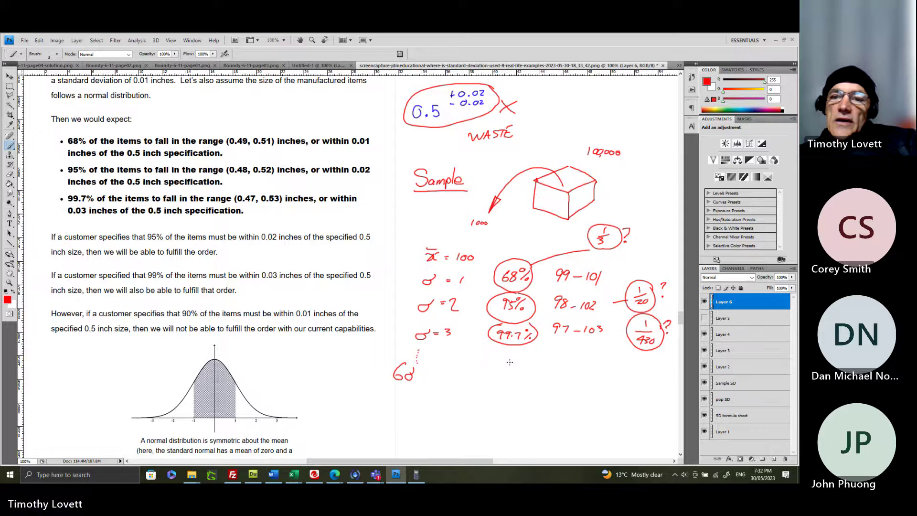
mouse_move(509, 362)
left_mouse_down()
mouse_move(498, 372)
mouse_move(526, 369)
mouse_move(493, 385)
mouse_move(536, 377)
mouse_move(544, 387)
mouse_move(558, 373)
left_mouse_up()
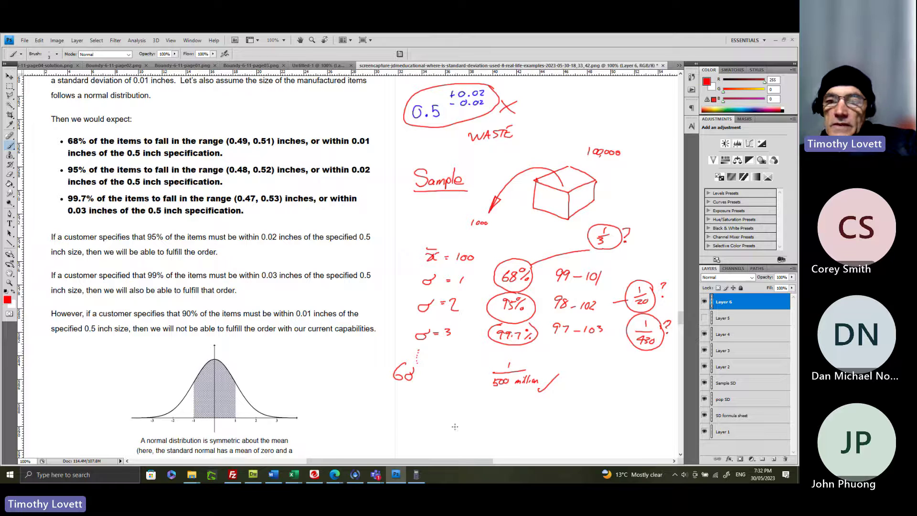
mouse_move(492, 404)
left_mouse_down()
mouse_move(488, 411)
mouse_move(529, 399)
left_mouse_up()
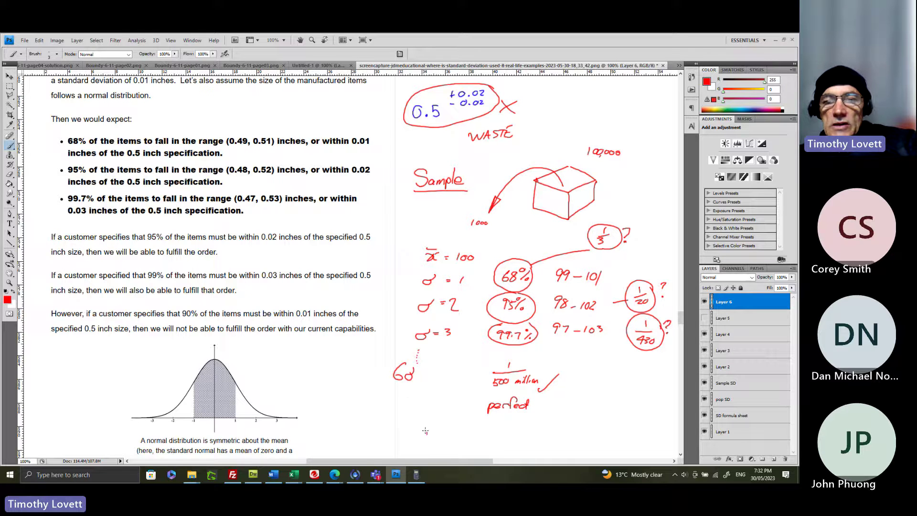
mouse_move(425, 431)
left_mouse_down()
mouse_move(423, 440)
mouse_move(475, 436)
mouse_move(467, 416)
mouse_move(414, 418)
mouse_move(409, 442)
mouse_move(418, 451)
mouse_move(485, 450)
mouse_move(495, 423)
left_mouse_up()
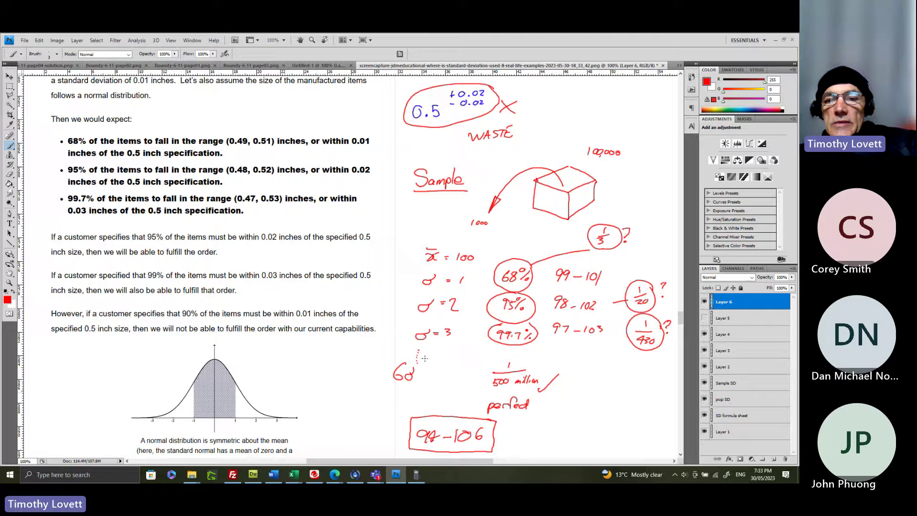
Step: Box 6σ, draw an arrow from it to 94–106, and ring σ = 1 with a dashed loop
mouse_move(428, 361)
left_mouse_down()
mouse_move(392, 356)
mouse_move(384, 386)
mouse_move(418, 391)
mouse_move(430, 361)
left_mouse_up()
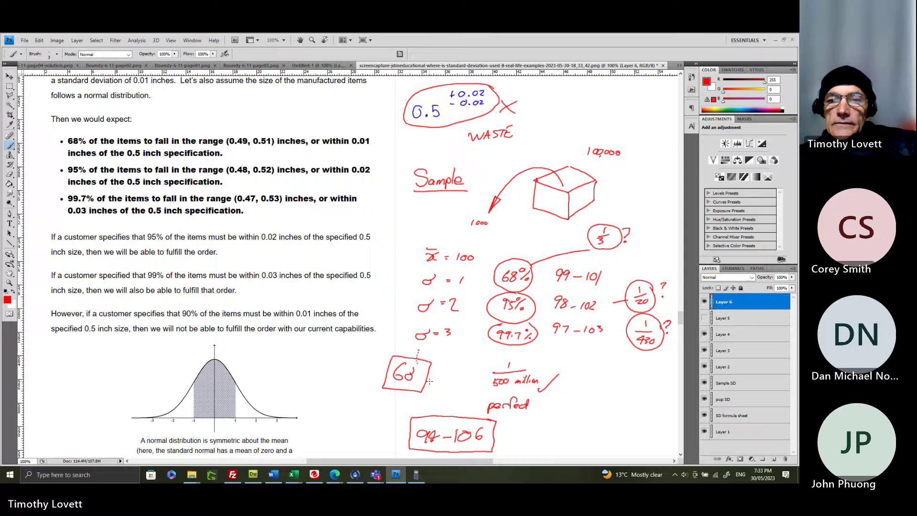
mouse_move(428, 380)
left_mouse_down()
mouse_move(436, 408)
mouse_move(442, 397)
mouse_move(437, 407)
left_mouse_up()
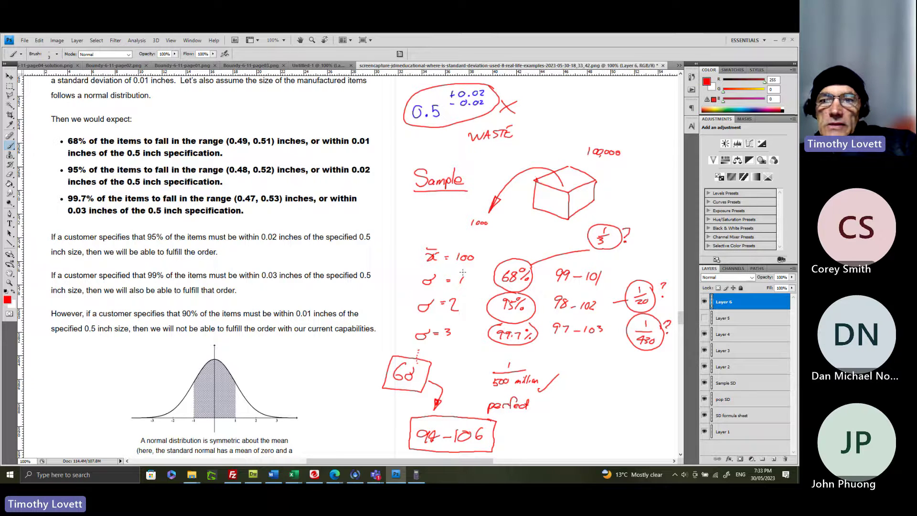
mouse_move(455, 268)
left_mouse_down()
mouse_move(432, 266)
mouse_move(415, 277)
mouse_move(460, 289)
mouse_move(475, 285)
mouse_move(478, 271)
left_mouse_up()
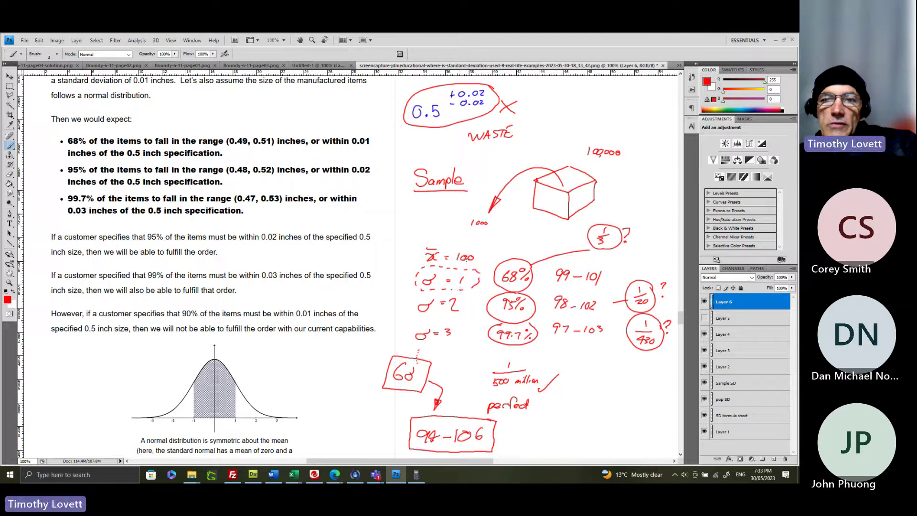
Step: Write 0.0001 left of the arrow and draw a box around it
mouse_move(395, 210)
left_mouse_down()
mouse_move(424, 209)
mouse_move(424, 218)
left_mouse_up()
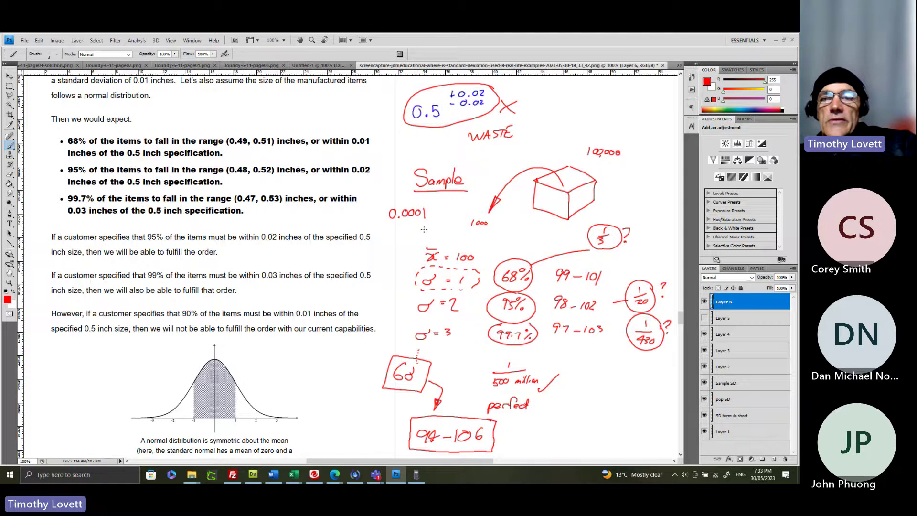
mouse_move(386, 204)
left_mouse_down()
mouse_move(433, 216)
mouse_move(432, 224)
mouse_move(382, 224)
mouse_move(382, 202)
left_mouse_up()
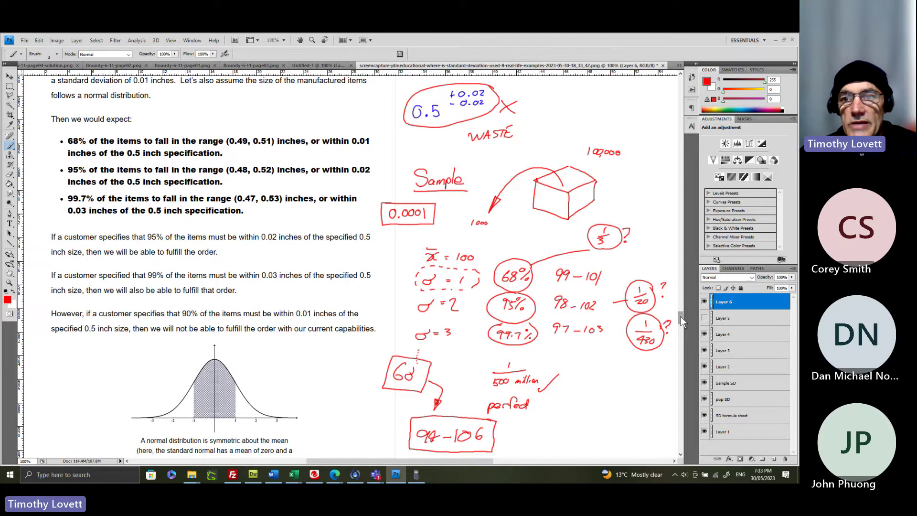
mouse_move(681, 316)
left_mouse_down()
mouse_move(676, 368)
mouse_move(677, 318)
left_mouse_up()
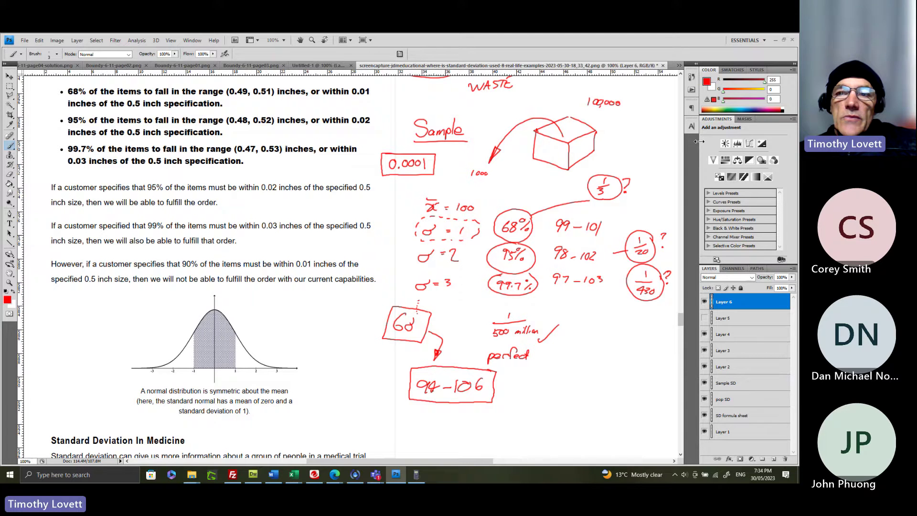
scroll(680, 318, "up", 3)
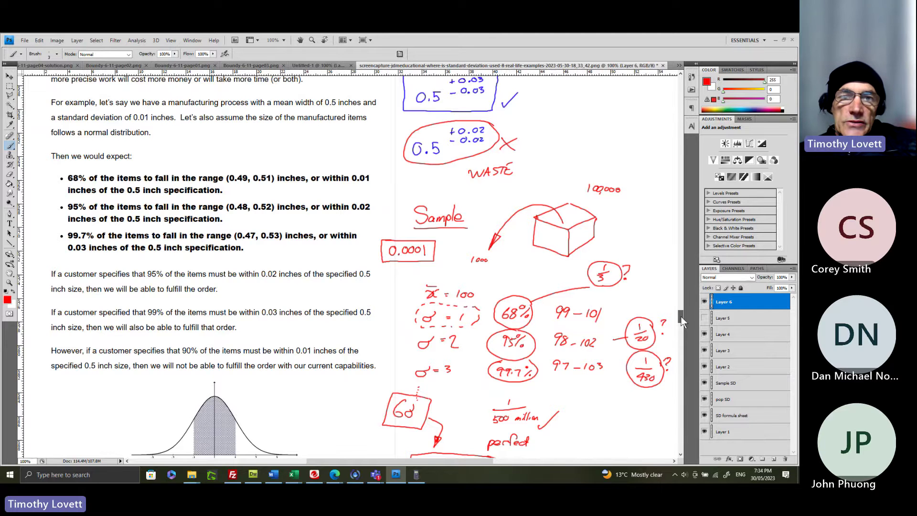
left_click_drag(681, 319, 680, 319)
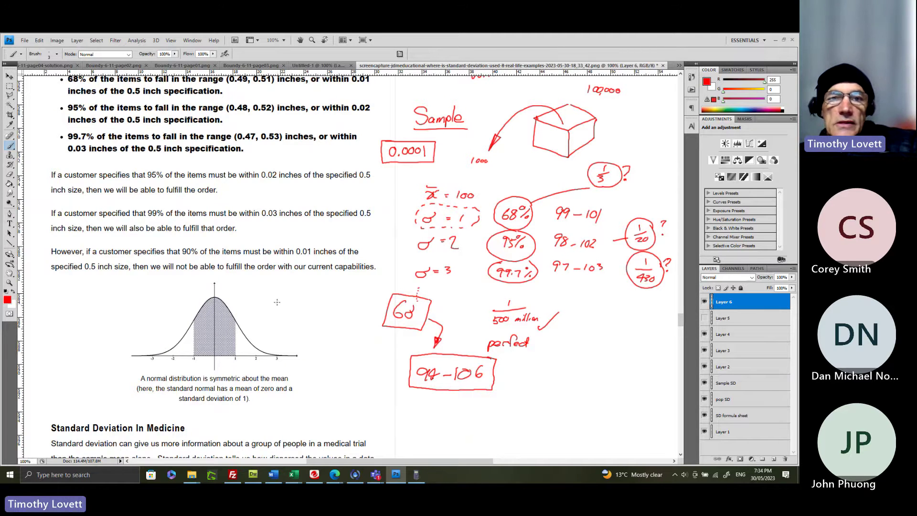
Step: Brush a boxed red 'Z-score' label beside the normal curve
left_click_drag(269, 293, 282, 305)
left_click_drag(288, 295, 292, 294)
left_click_drag(289, 298, 330, 291)
mouse_move(337, 293)
left_mouse_down()
mouse_move(306, 285)
mouse_move(261, 293)
mouse_move(268, 321)
mouse_move(347, 278)
left_mouse_up()
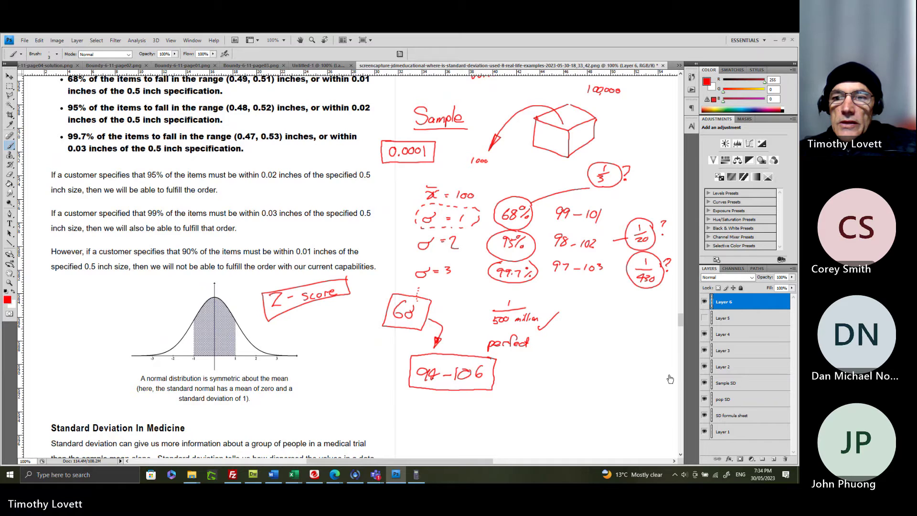
Step: Switch to the Teams meeting and bring up More > Record and transcribe
key("alt+Tab")
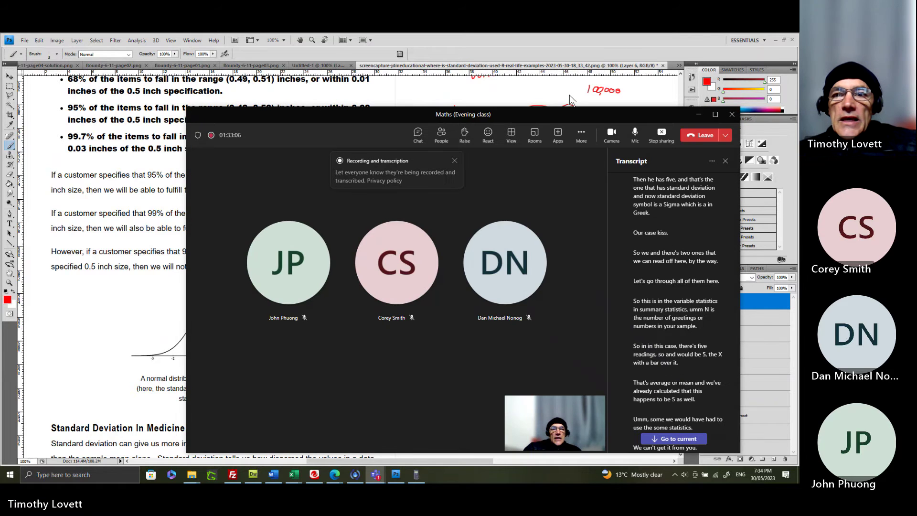
left_click(581, 134)
mouse_move(611, 159)
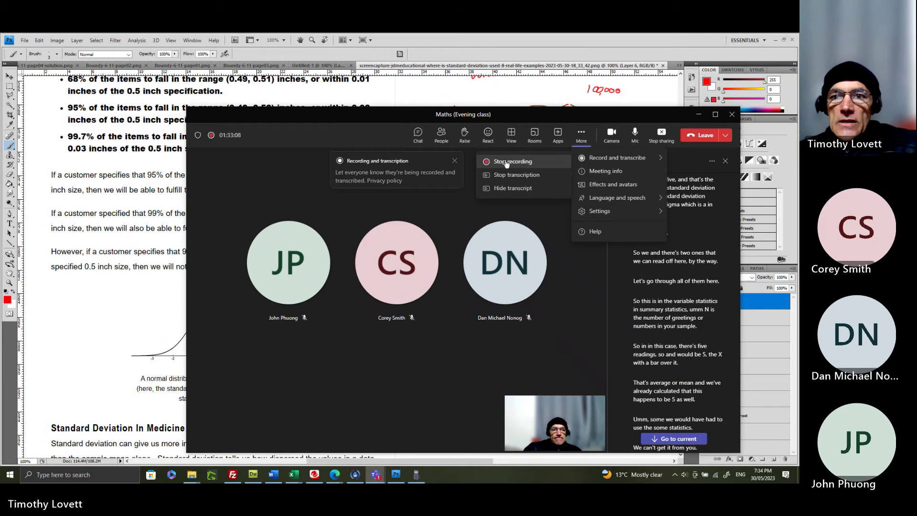